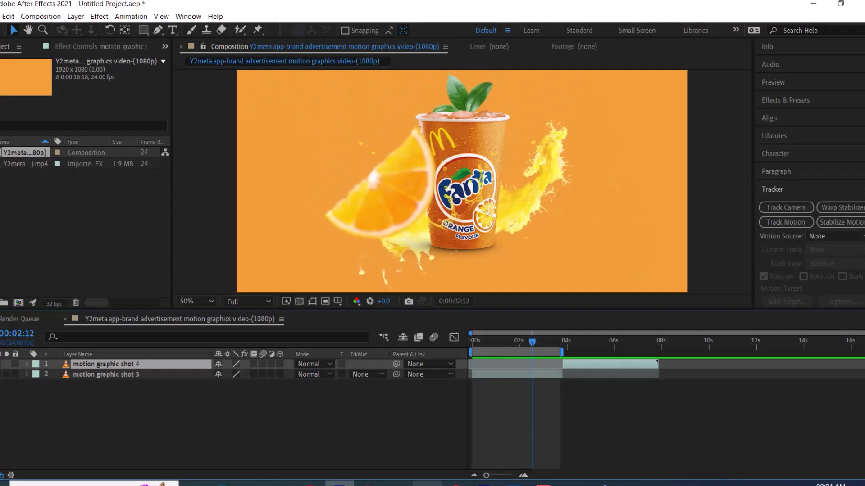
Step: Switch from After Effects to the Word brief Motion graphic Ad.docx
{"action": "left_click", "coordinate": [427, 484]}
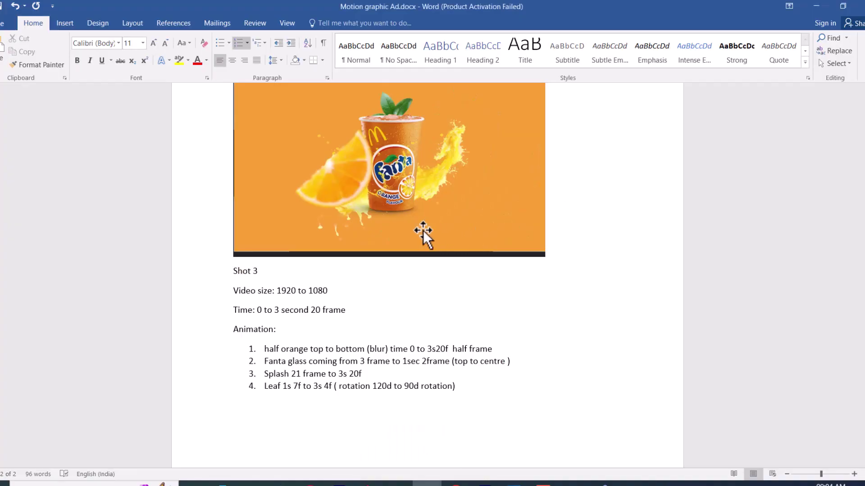
Step: Check the Shot 3 spec in Word (1920×1080, 0 to 3 s 20 frames), then return to After Effects
{"action": "left_click", "coordinate": [613, 262]}
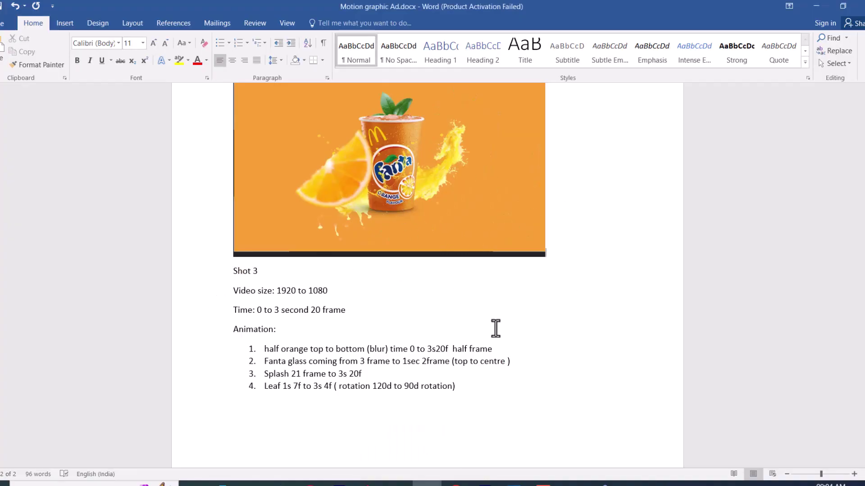
{"action": "left_click", "coordinate": [513, 293]}
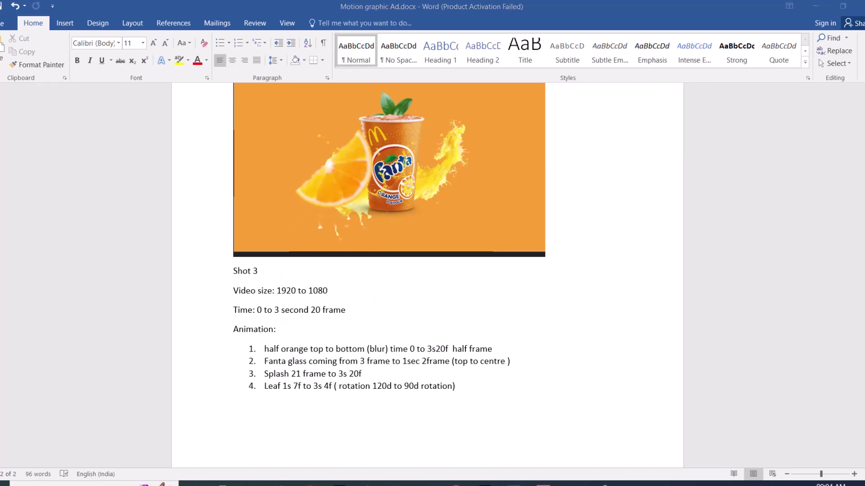
{"action": "key", "text": "alt+Tab"}
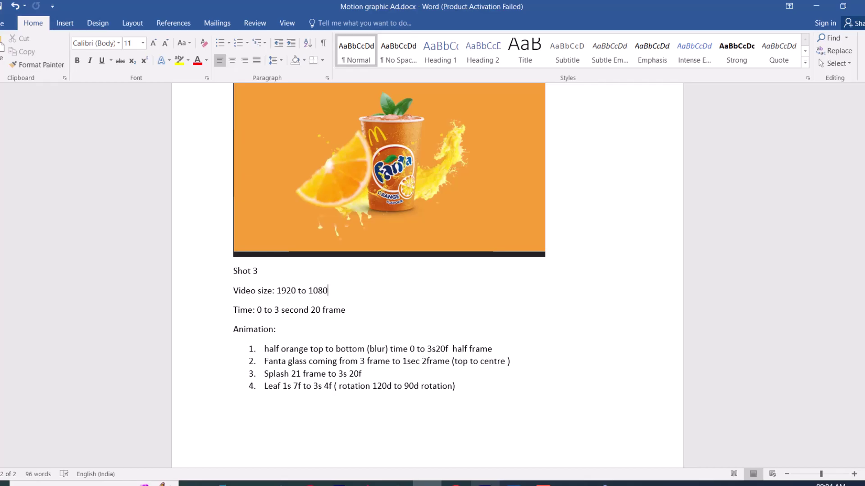
{"action": "key", "text": "alt+Tab"}
{"action": "left_click", "coordinate": [41, 20]}
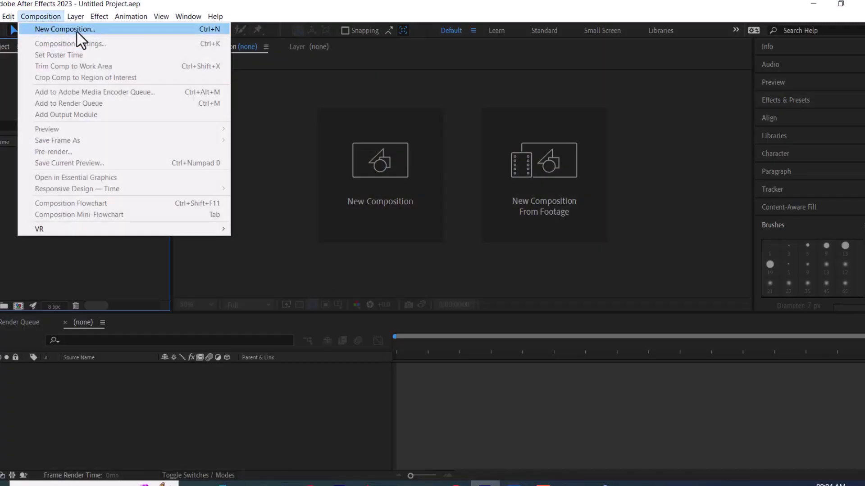
Step: Start a new composition at 1920×1080 with a 24 fps frame rate
{"action": "left_click", "coordinate": [77, 27]}
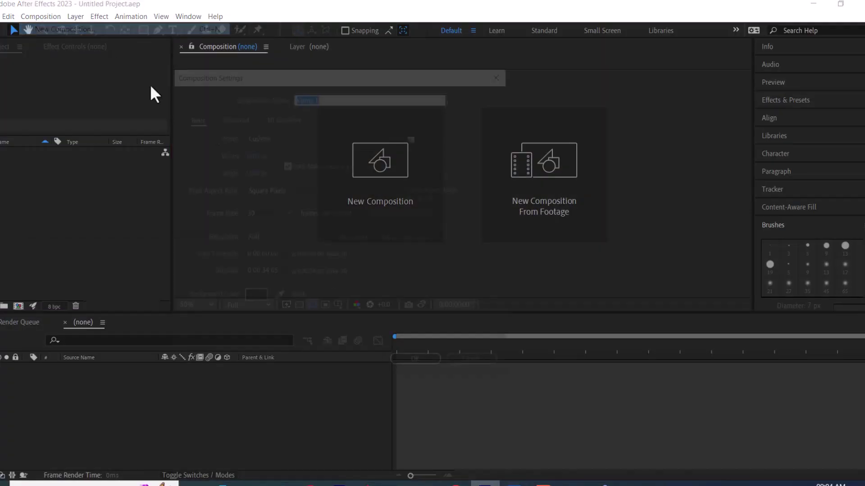
{"action": "left_click", "coordinate": [249, 154]}
{"action": "type", "text": "1920"}
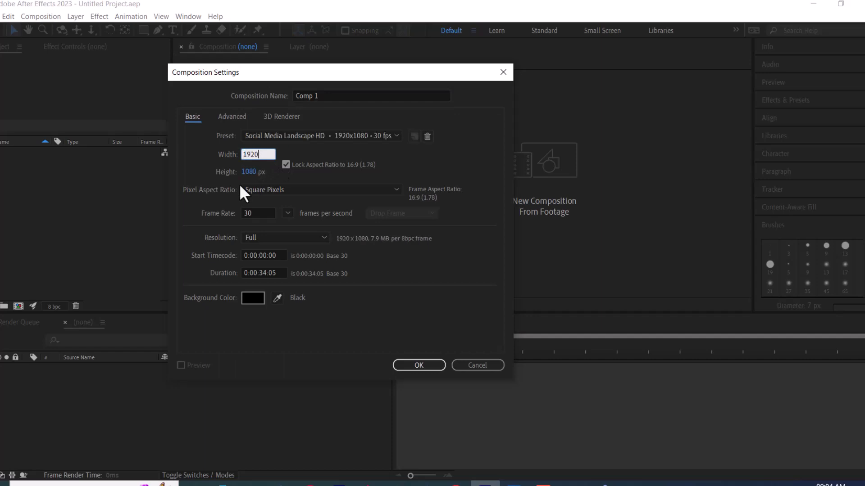
{"action": "key", "text": "Tab"}
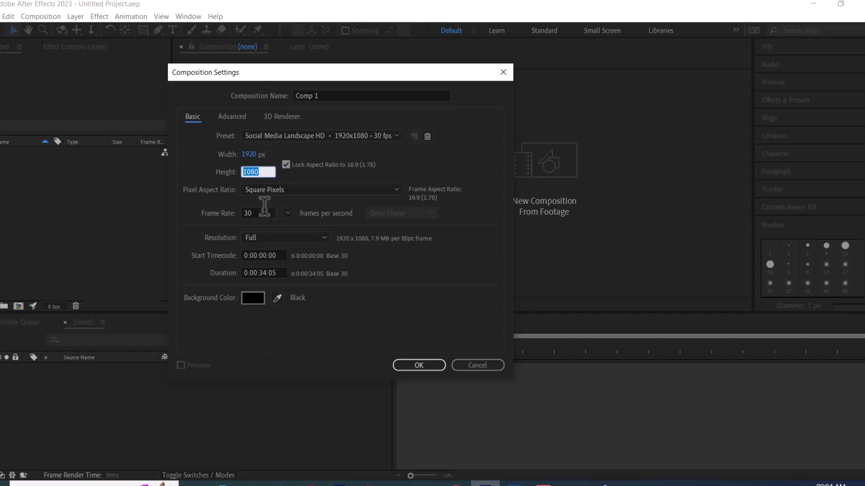
{"action": "key", "text": "Tab"}
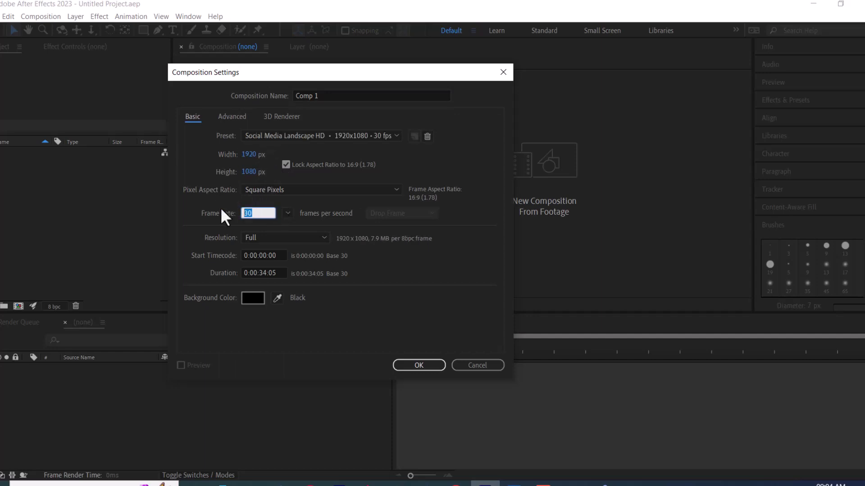
{"action": "type", "text": "24"}
Step: Set the duration to 0:00:03:20, checked against the Word notes, and create Comp 1
{"action": "key", "text": "alt+Tab"}
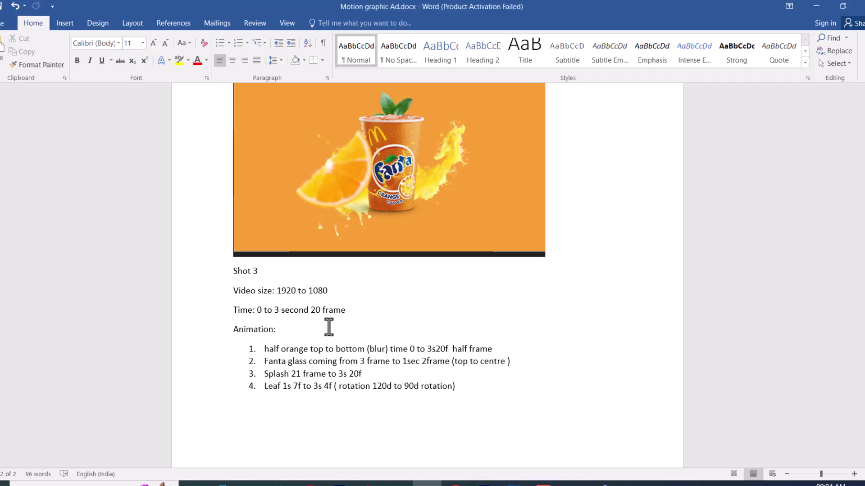
{"action": "key", "text": "alt+Tab"}
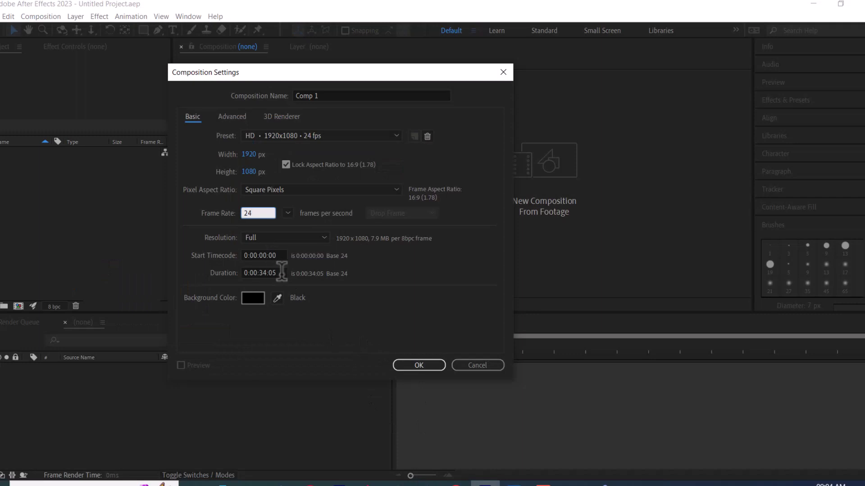
{"action": "left_click", "coordinate": [268, 272]}
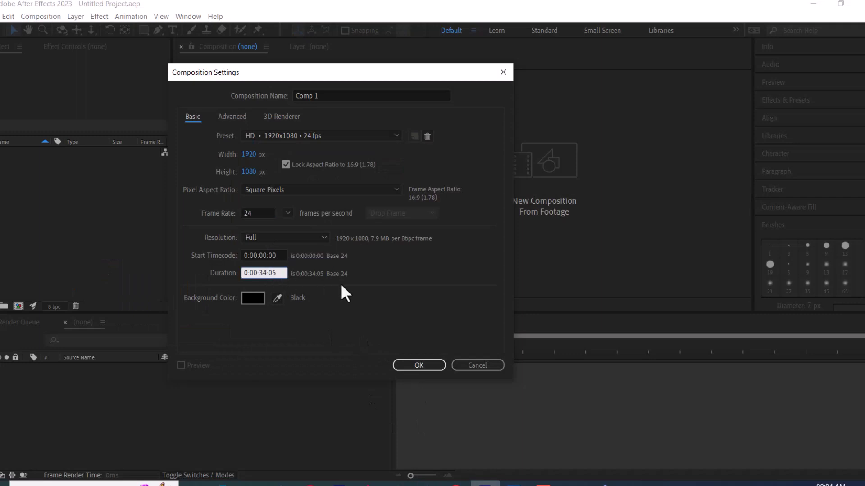
{"action": "key", "text": "BackSpace"}
{"action": "key", "text": "BackSpace"}
{"action": "key", "text": "Left"}
{"action": "type", "text": "0"}
{"action": "key", "text": "Delete"}
{"action": "key", "text": "BackSpace"}
{"action": "type", "text": "20"}
{"action": "left_click", "coordinate": [418, 365]}
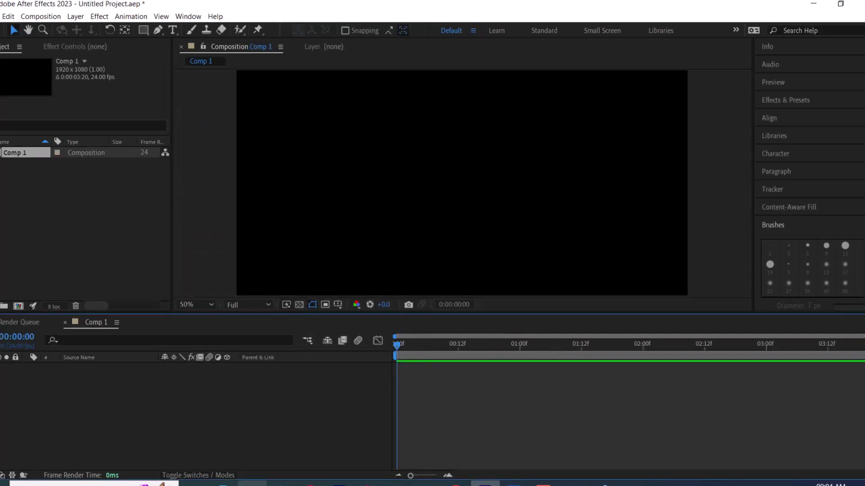
{"action": "left_click", "coordinate": [252, 484]}
Step: Preview shot 3.psd in File Explorer, close the preview, and return to After Effects
{"action": "double_click", "coordinate": [186, 226]}
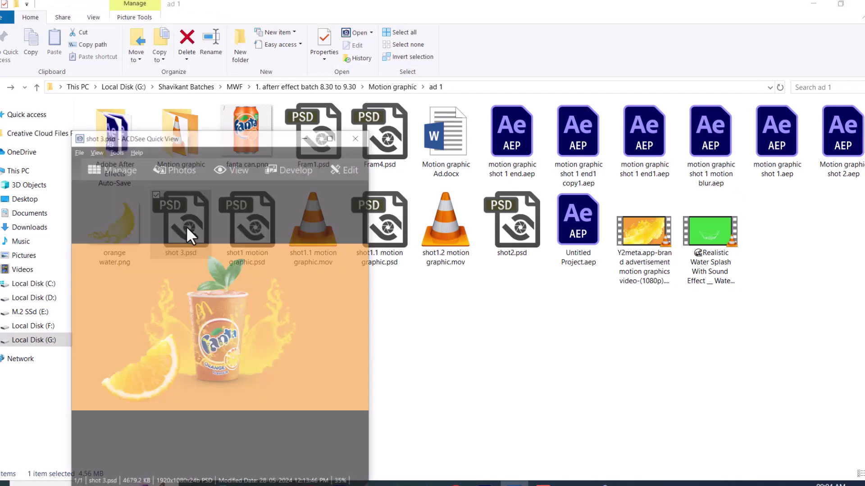
{"action": "left_click", "coordinate": [339, 109]}
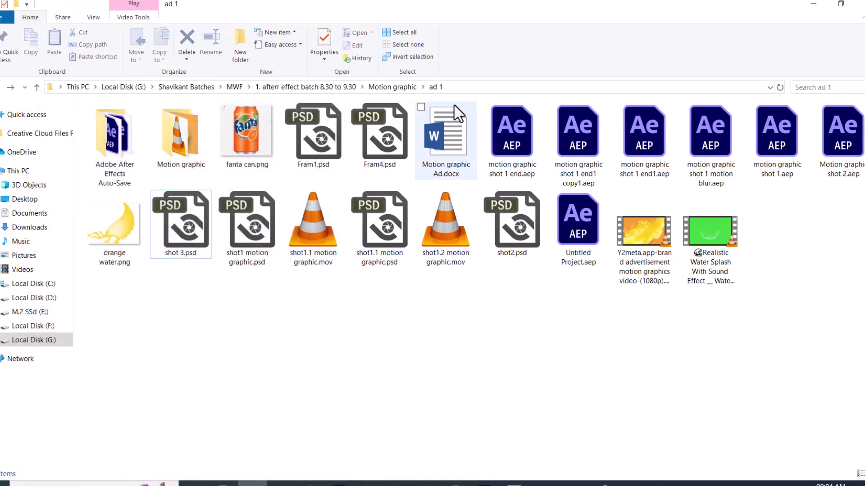
{"action": "left_click", "coordinate": [461, 87]}
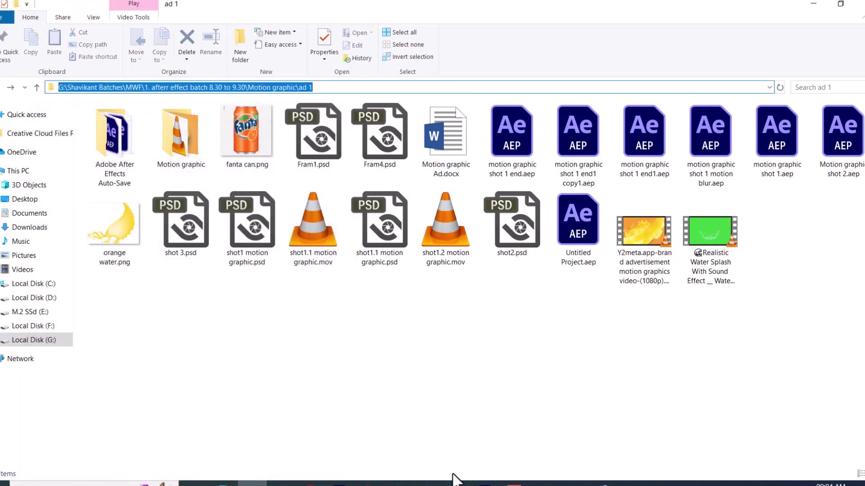
{"action": "left_click", "coordinate": [484, 484]}
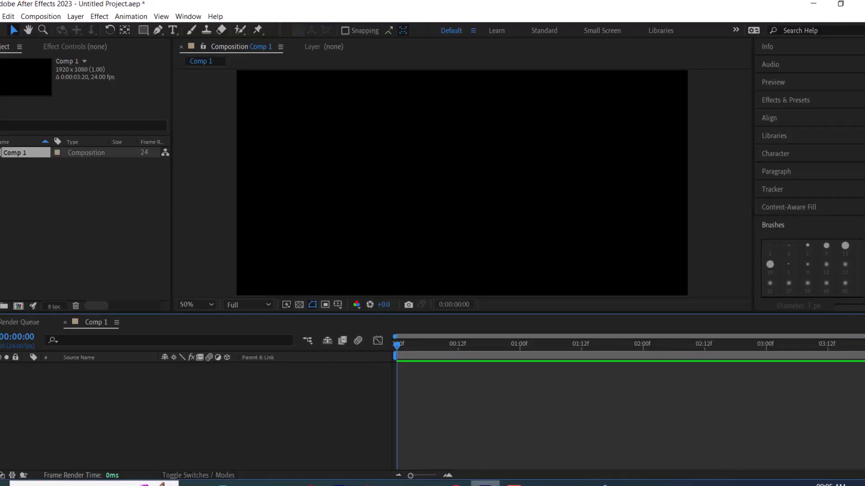
Step: Import shot 3.psd as a layered composition and open the shot 3 comp
{"action": "double_click", "coordinate": [75, 234]}
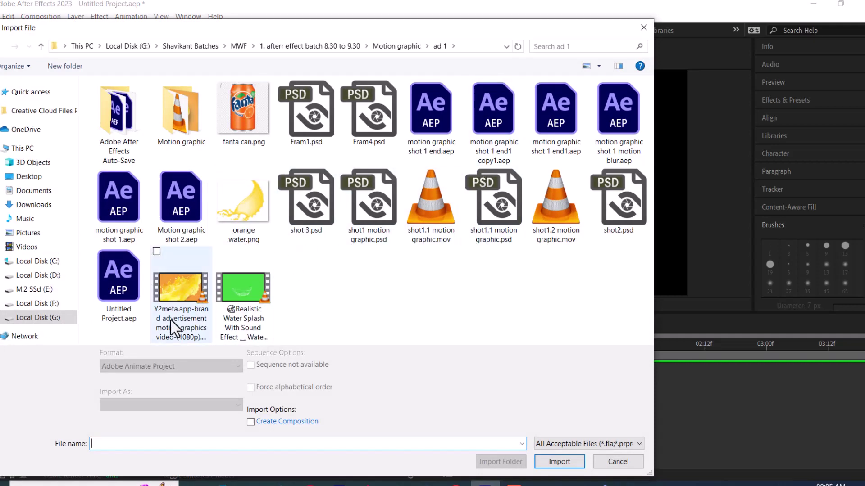
{"action": "left_click", "coordinate": [306, 215]}
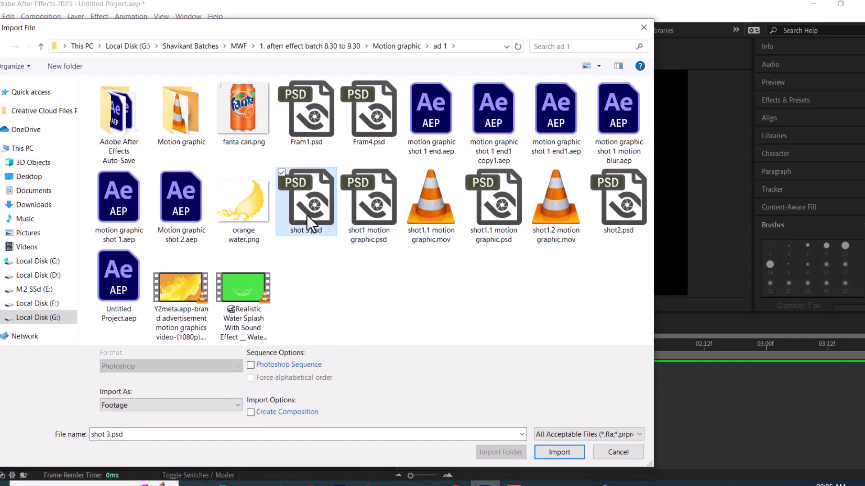
{"action": "double_click", "coordinate": [306, 214]}
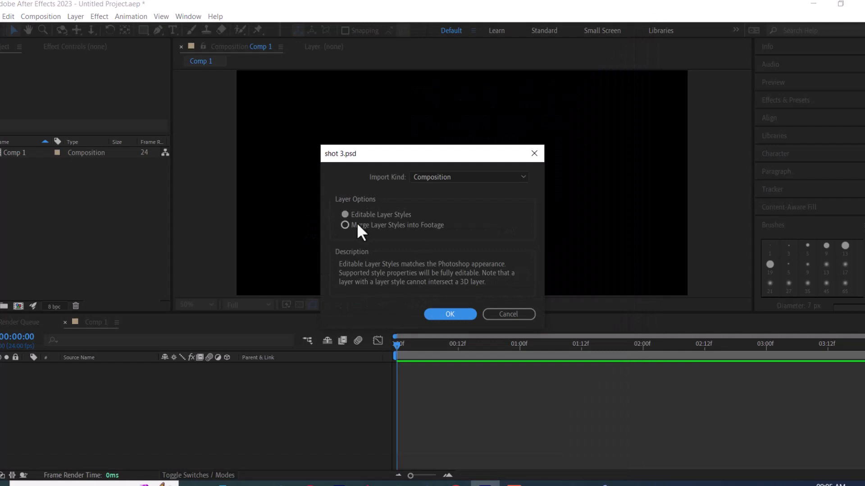
{"action": "left_click", "coordinate": [453, 315]}
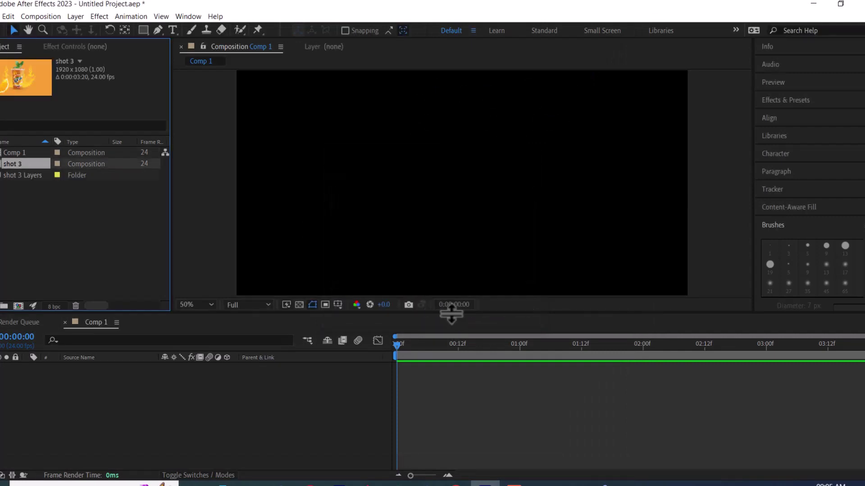
{"action": "double_click", "coordinate": [5, 164]}
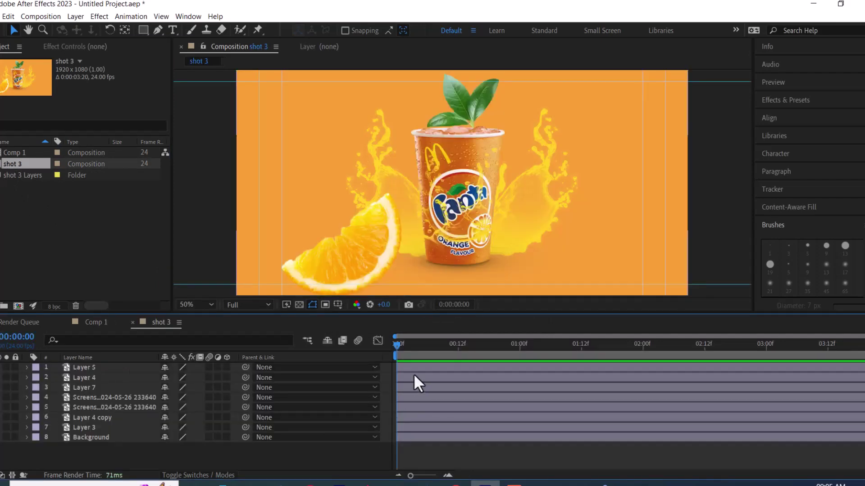
Step: Scrub the first second and hide layers 2–8 so only the orange slice shows
{"action": "left_click_drag", "start_coordinate": [395, 346], "coordinate": [355, 353]}
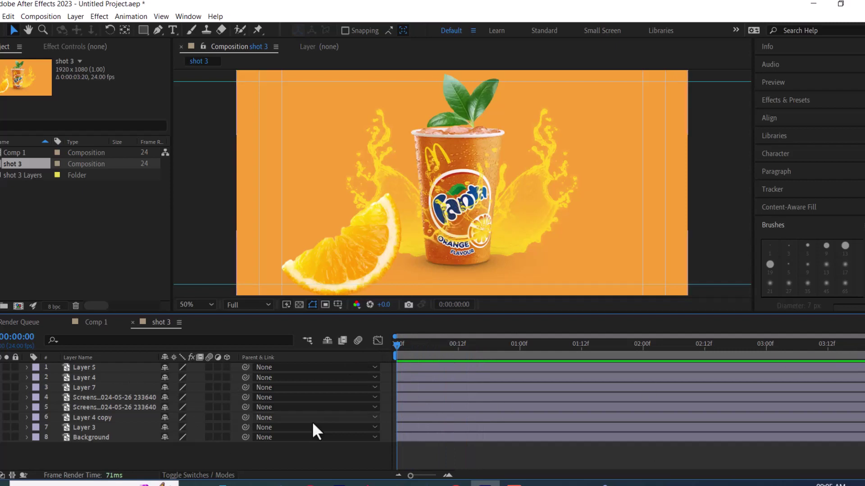
{"action": "left_click", "coordinate": [5, 367]}
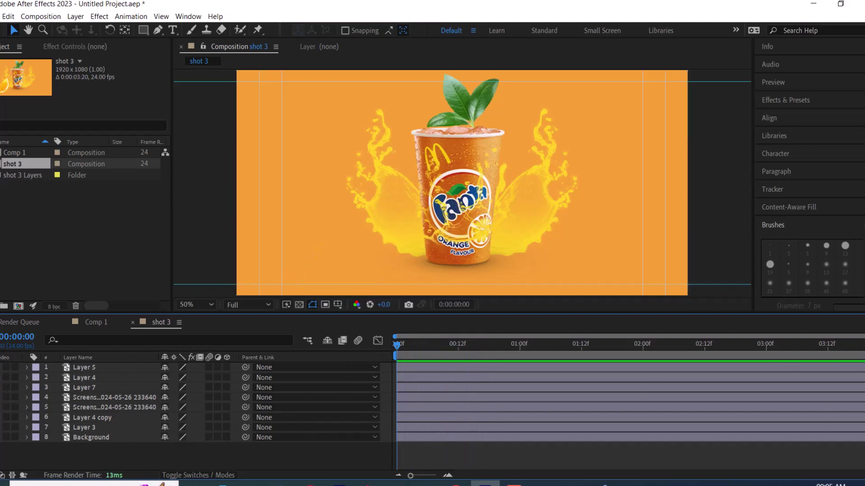
{"action": "left_click", "coordinate": [6, 367]}
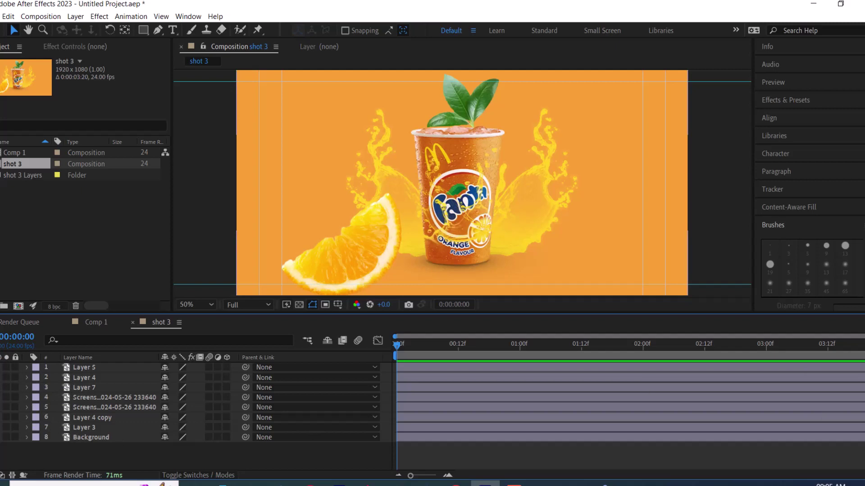
{"action": "left_click_drag", "start_coordinate": [5, 377], "coordinate": [6, 437]}
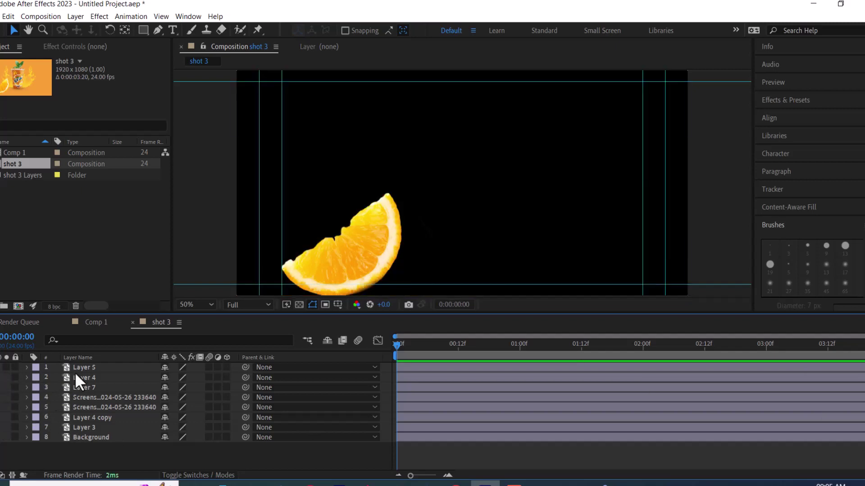
{"action": "left_click", "coordinate": [77, 368]}
Step: Rename the orange slice layer to half_orange
{"action": "right_click", "coordinate": [77, 367]}
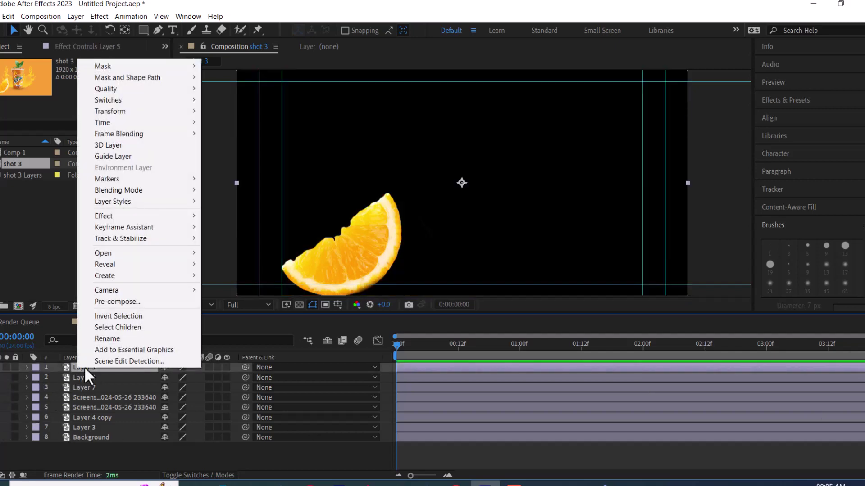
{"action": "left_click", "coordinate": [123, 341]}
{"action": "type", "text": "half_"}
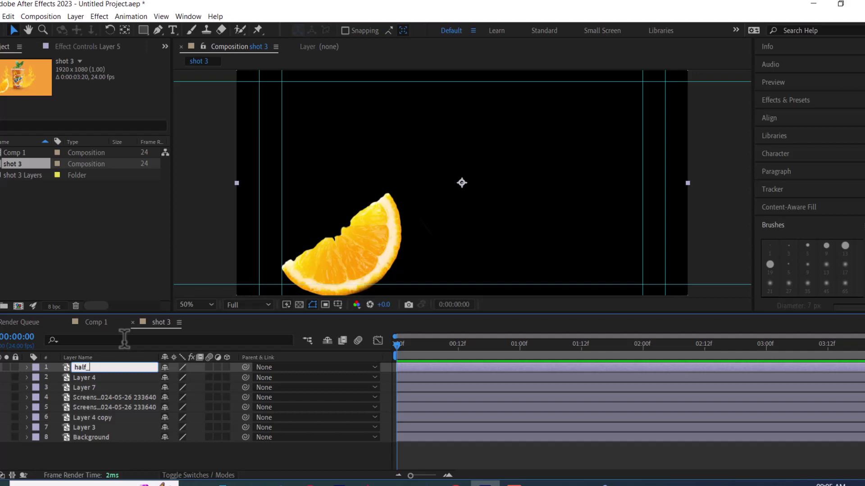
{"action": "type", "text": "orange"}
{"action": "key", "text": "Return"}
{"action": "left_click", "coordinate": [6, 367]}
{"action": "left_click", "coordinate": [6, 367]}
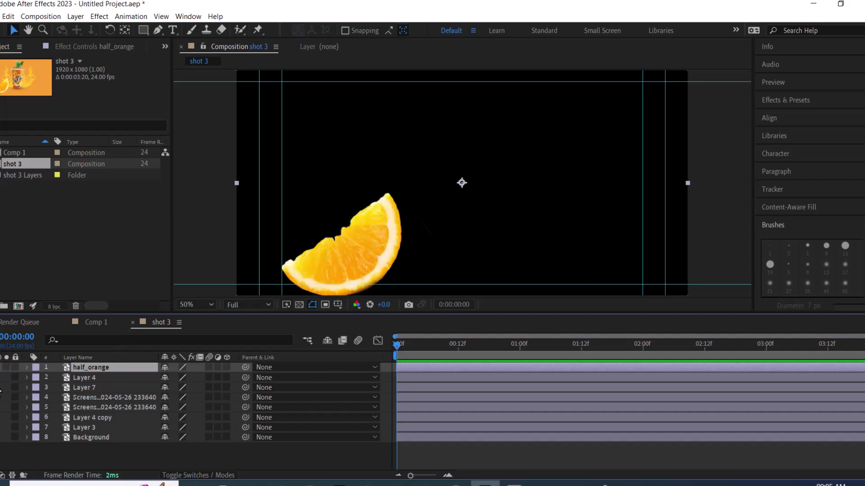
Step: Show the juice splash and Fanta cup layers, and rename the splash layer to water
{"action": "left_click", "coordinate": [88, 378]}
{"action": "left_click", "coordinate": [7, 377]}
{"action": "left_click", "coordinate": [7, 377]}
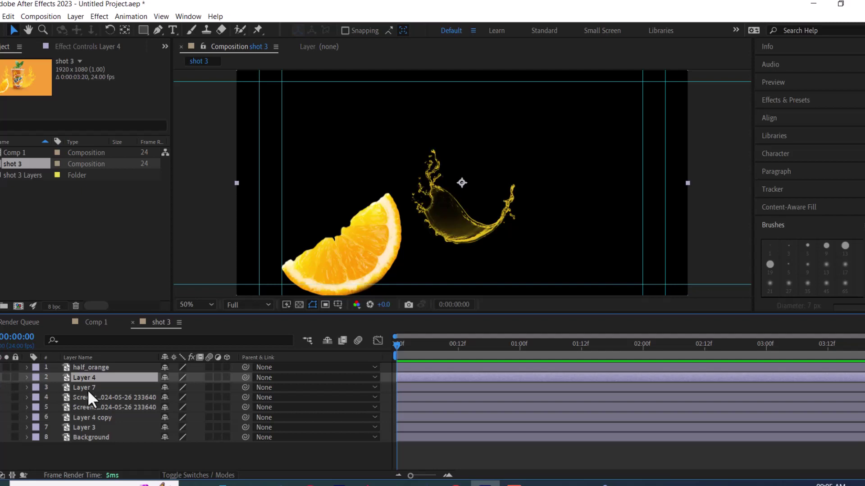
{"action": "left_click", "coordinate": [83, 388]}
{"action": "left_click", "coordinate": [7, 387]}
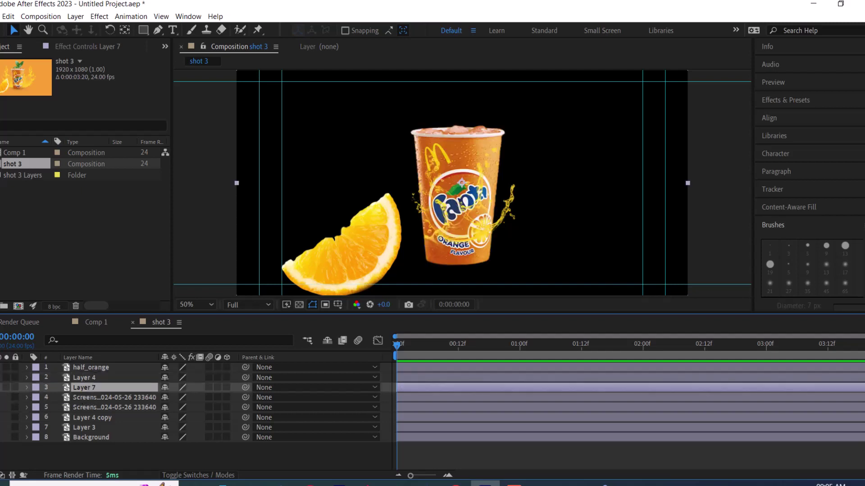
{"action": "left_click", "coordinate": [91, 378]}
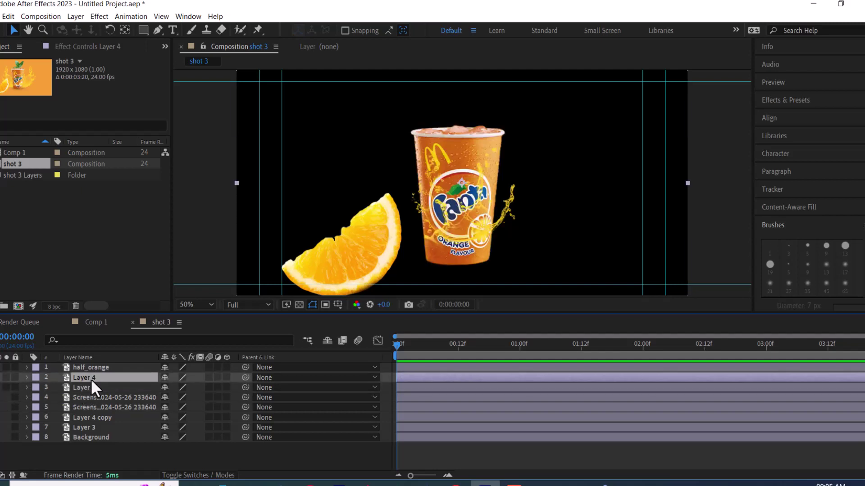
{"action": "right_click", "coordinate": [91, 378]}
{"action": "left_click", "coordinate": [131, 351]}
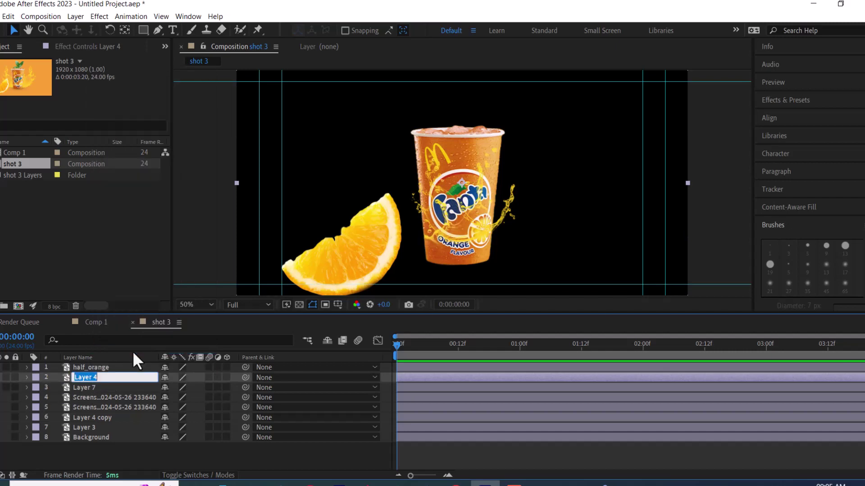
{"action": "type", "text": "water"}
{"action": "key", "text": "Return"}
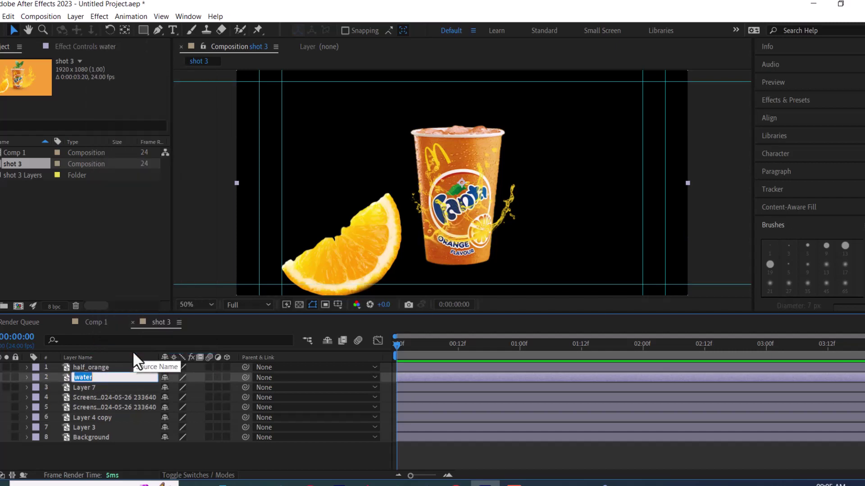
Step: Rename the Fanta cup layer to fanta
{"action": "left_click", "coordinate": [68, 397]}
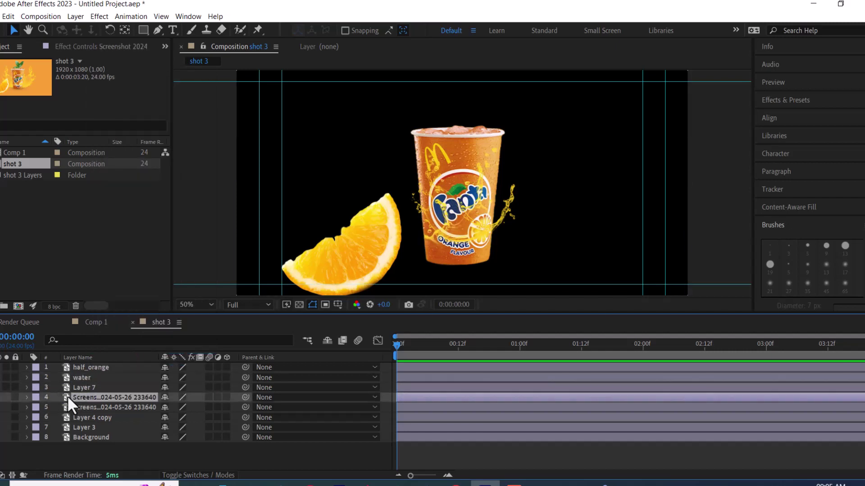
{"action": "left_click", "coordinate": [0, 397]}
{"action": "left_click", "coordinate": [0, 398]}
{"action": "left_click", "coordinate": [104, 390]}
{"action": "right_click", "coordinate": [92, 388]}
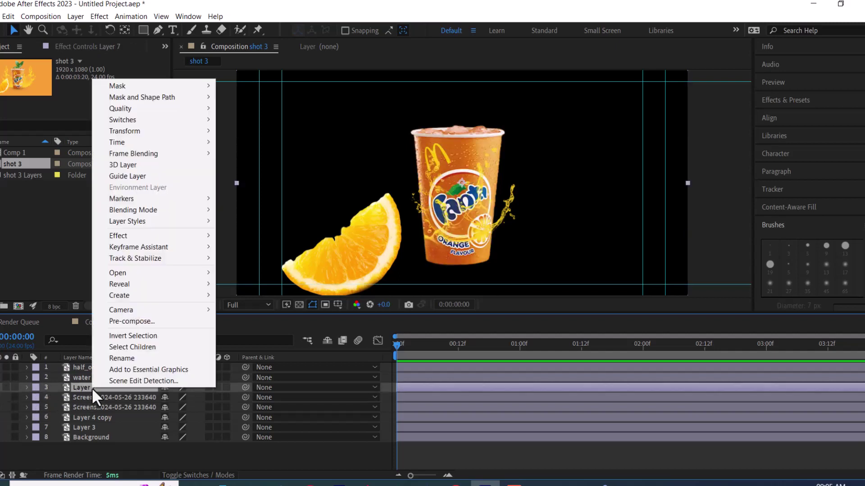
{"action": "left_click", "coordinate": [122, 359]}
{"action": "type", "text": "fa"}
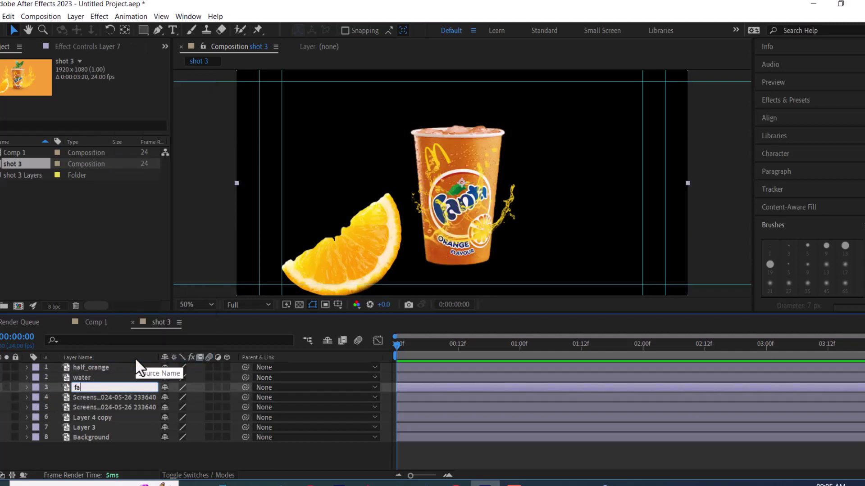
{"action": "type", "text": "n"}
{"action": "type", "text": "ta"}
{"action": "left_click", "coordinate": [96, 410]}
Step: Make the green leaves visible and rename that layer to leaf
{"action": "left_click", "coordinate": [88, 396]}
{"action": "left_click", "coordinate": [7, 397]}
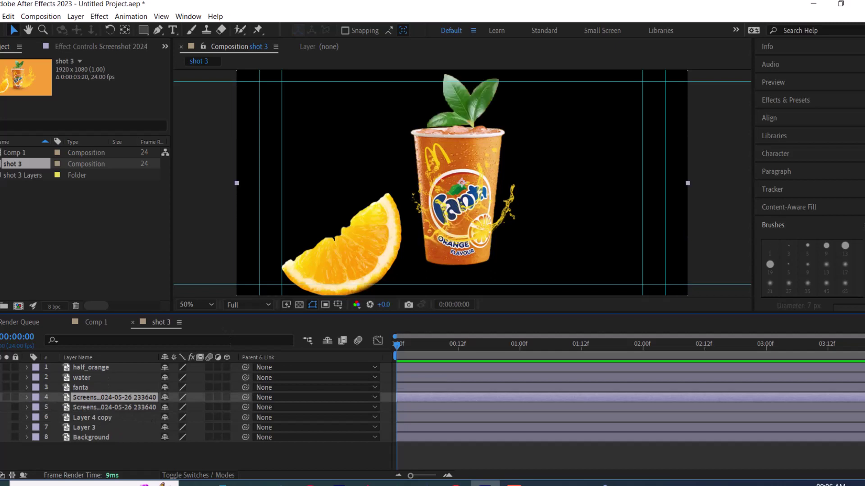
{"action": "right_click", "coordinate": [118, 398]}
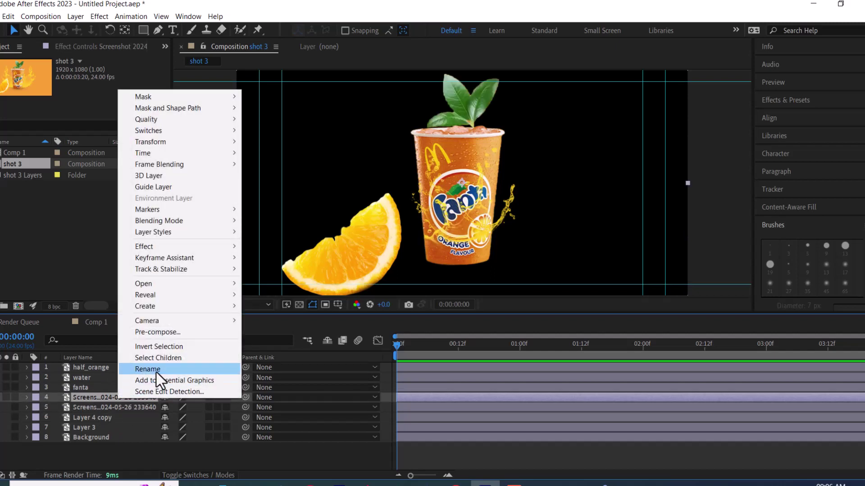
{"action": "left_click", "coordinate": [156, 372]}
{"action": "type", "text": "leaf"}
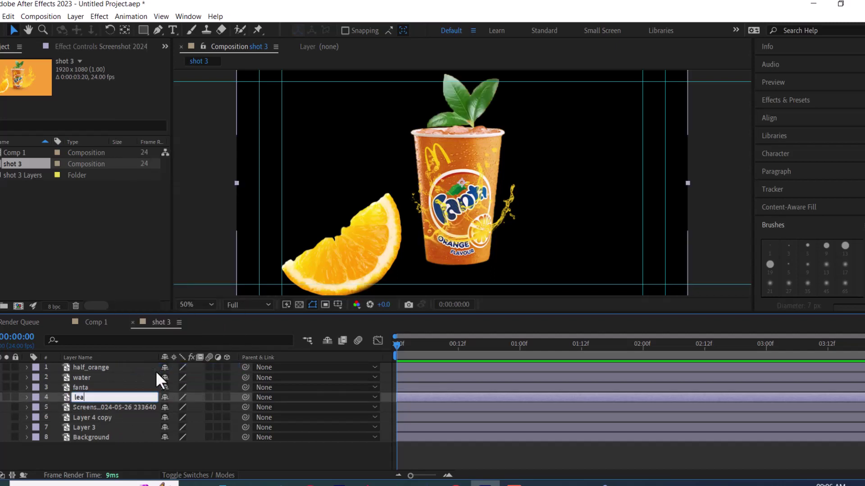
{"action": "key", "text": "Return"}
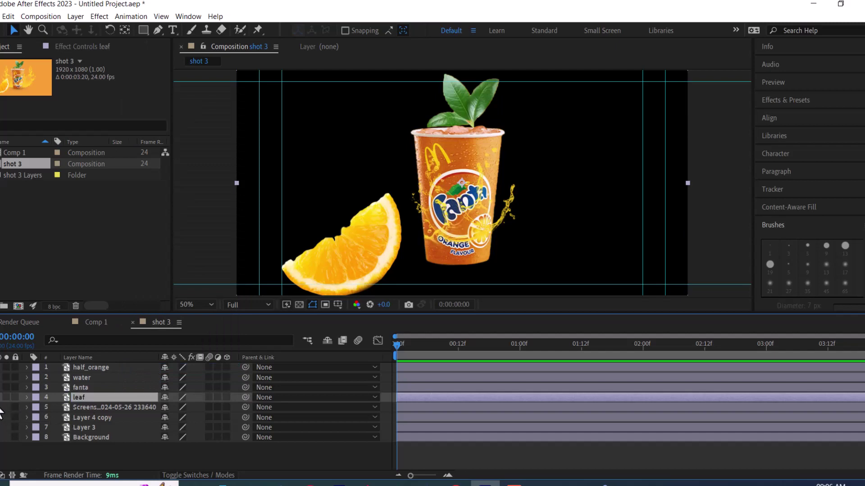
{"action": "left_click", "coordinate": [108, 407]}
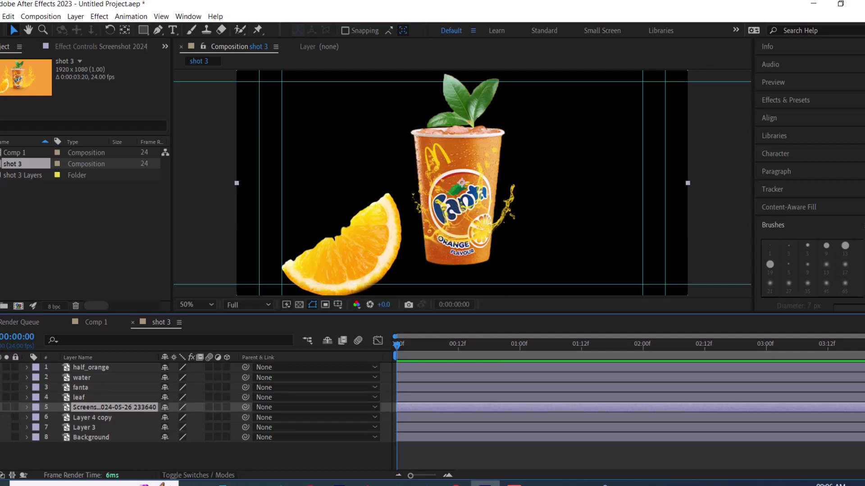
Step: At frame 0:00:00:13, adjust the layer's Position Y, settling at 378
{"action": "left_click_drag", "start_coordinate": [448, 345], "coordinate": [464, 345]}
{"action": "key", "text": "p"}
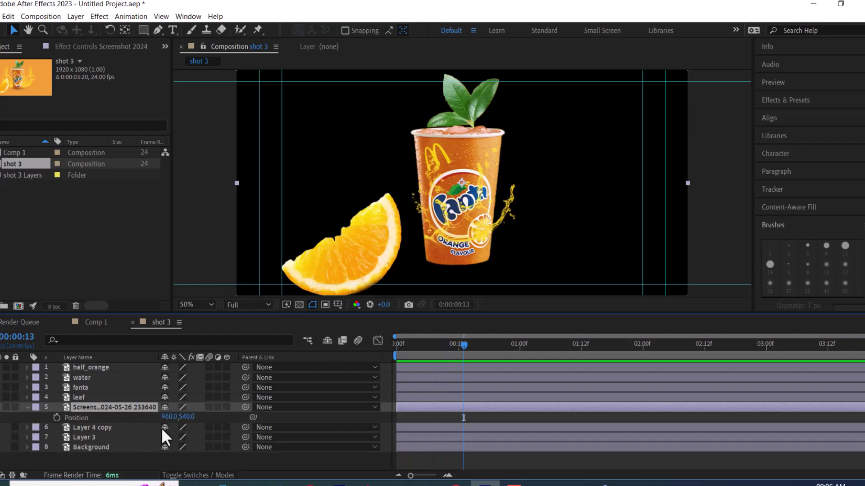
{"action": "mouse_move", "coordinate": [187, 417]}
{"action": "left_mouse_down"}
{"action": "mouse_move", "coordinate": [218, 423]}
{"action": "mouse_move", "coordinate": [392, 397]}
{"action": "left_mouse_up"}
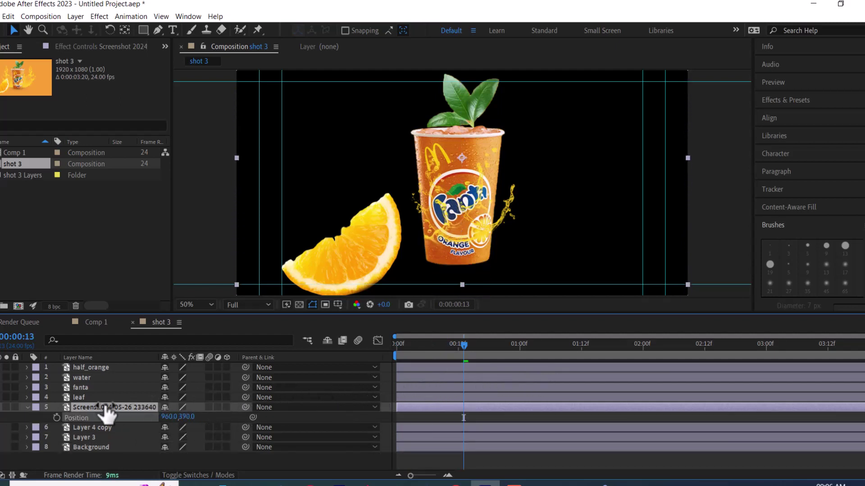
{"action": "left_click_drag", "start_coordinate": [392, 397], "coordinate": [129, 412]}
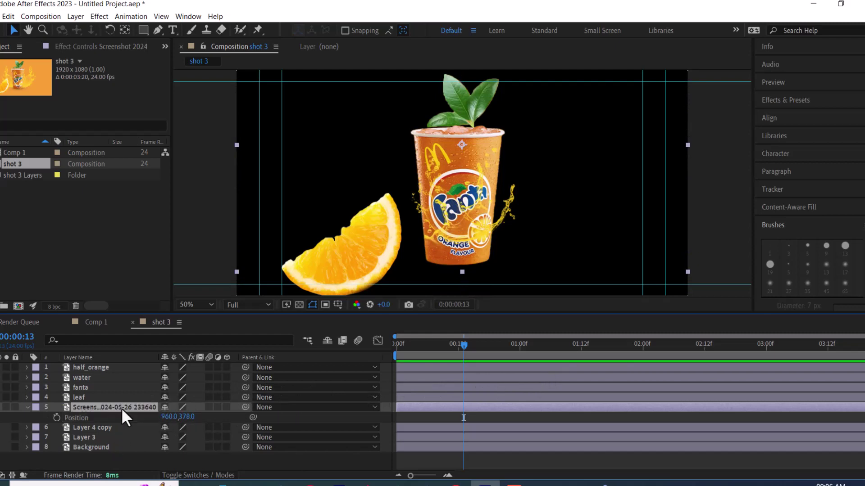
Step: Delete the unused screenshot layer and reveal Layer 4 copy's yellow splashes
{"action": "key", "text": "Delete"}
{"action": "left_click", "coordinate": [120, 410]}
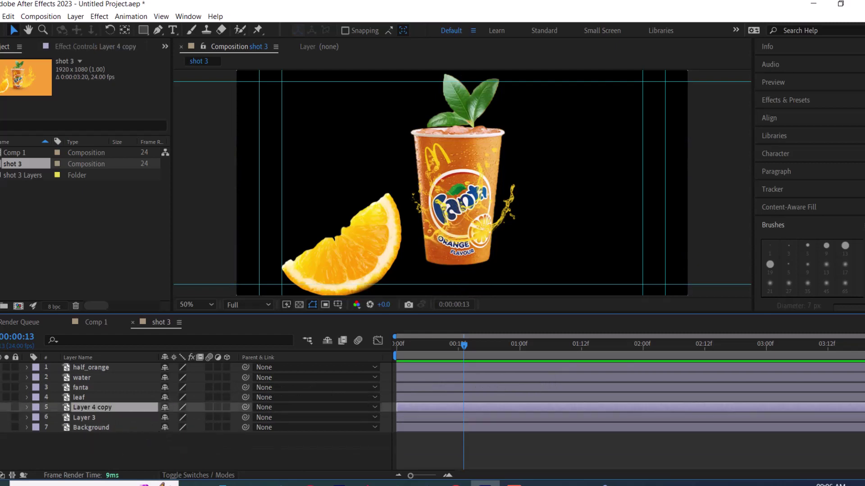
{"action": "left_click", "coordinate": [6, 407]}
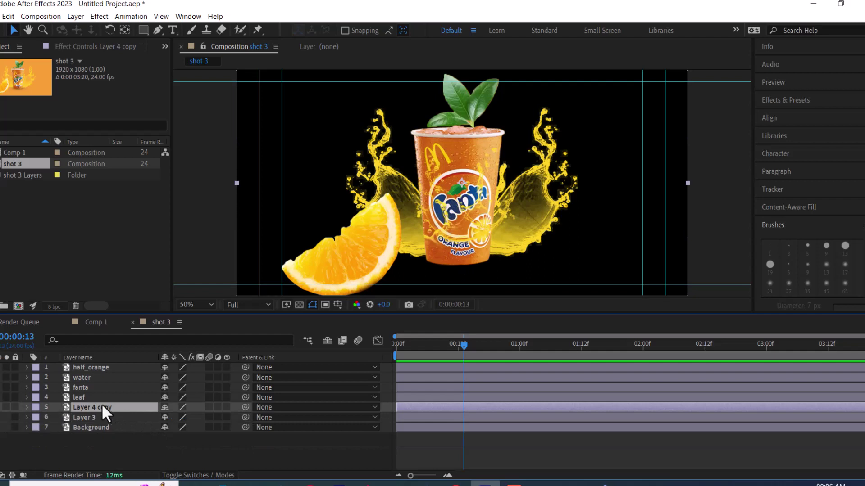
Step: Rename Layer 4 copy to big_water
{"action": "right_click", "coordinate": [96, 404]}
{"action": "left_click", "coordinate": [140, 380]}
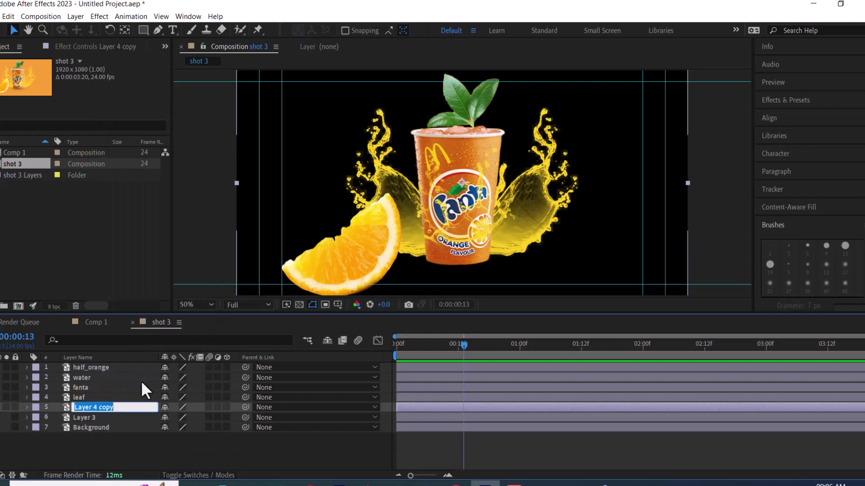
{"action": "type", "text": "big_wate"}
{"action": "type", "text": "r"}
{"action": "type", "text": "_"}
{"action": "type", "text": "bi"}
{"action": "type", "text": "g"}
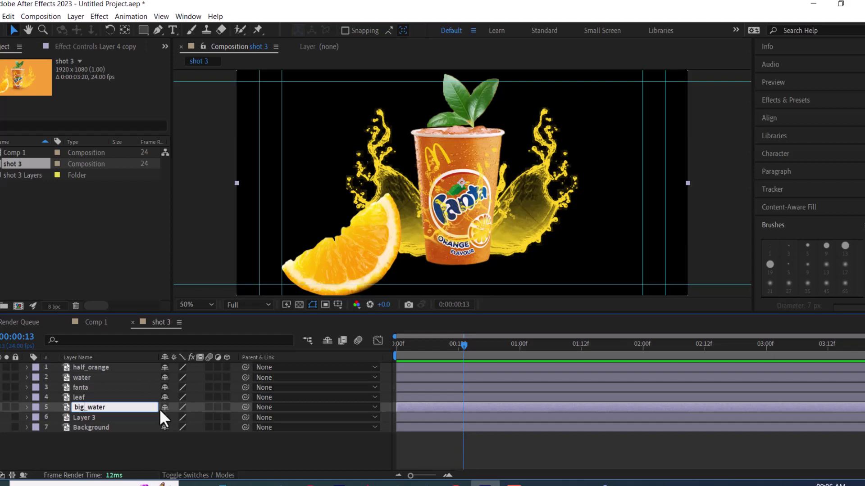
{"action": "left_click", "coordinate": [122, 418]}
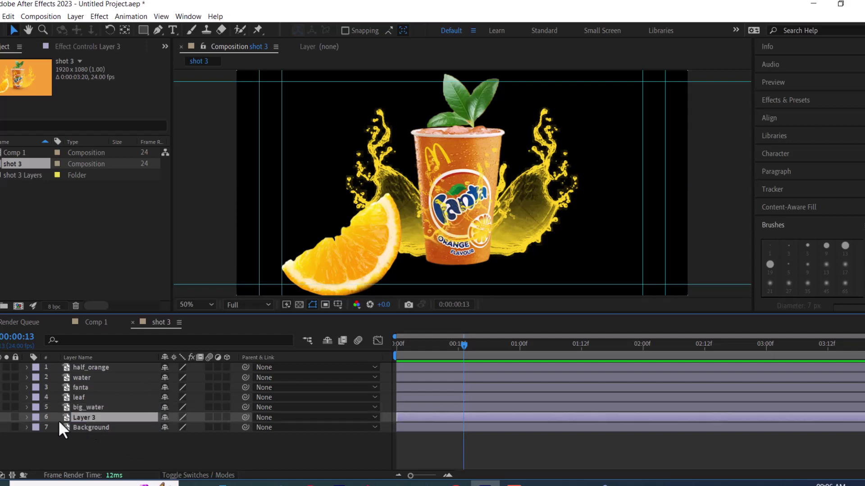
Step: Make the orange Layer 3 visible and rename it background
{"action": "left_click", "coordinate": [1, 417]}
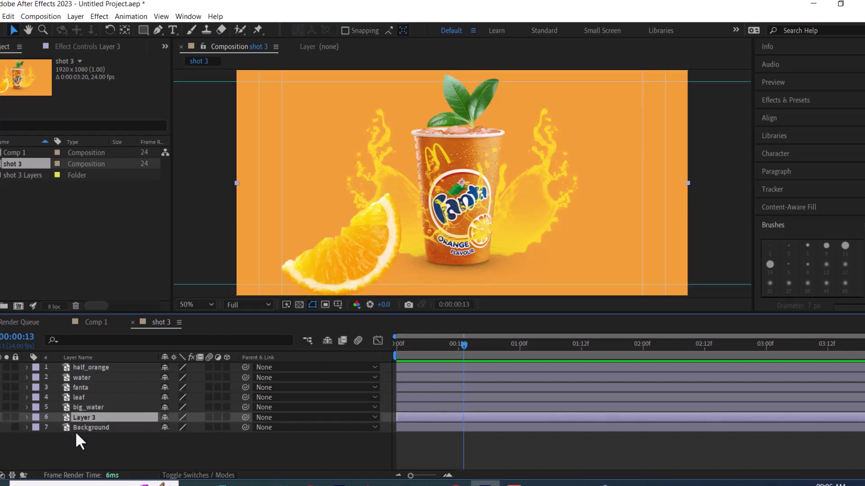
{"action": "right_click", "coordinate": [101, 418]}
{"action": "left_click", "coordinate": [143, 390]}
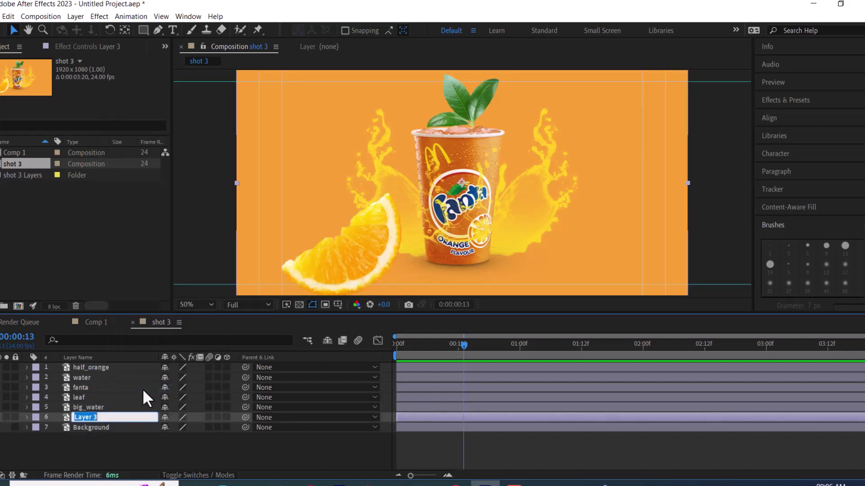
{"action": "type", "text": "backgrou"}
{"action": "type", "text": "nd"}
{"action": "key", "text": "Return"}
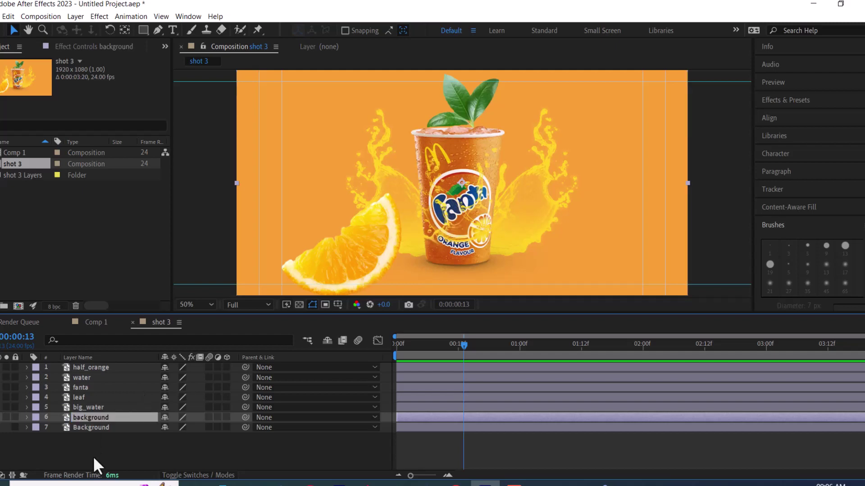
Step: Delete the old white Background layer and return the playhead to the start
{"action": "left_click", "coordinate": [5, 417]}
{"action": "left_click", "coordinate": [5, 427]}
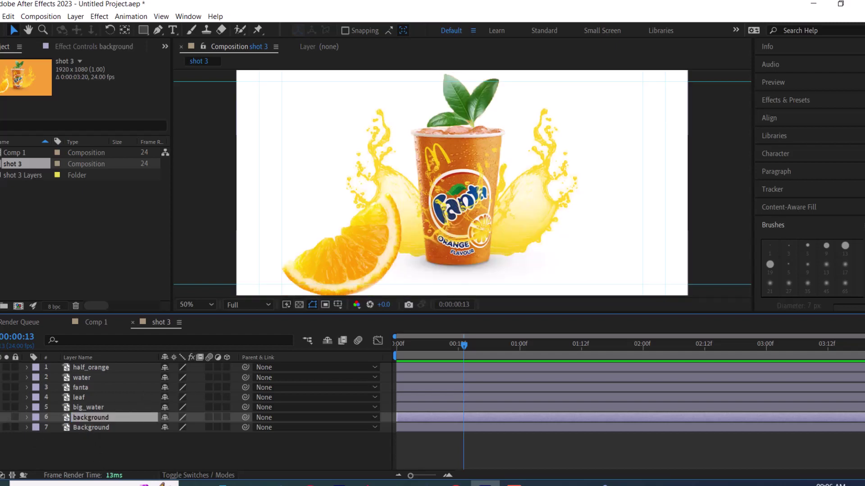
{"action": "left_click", "coordinate": [6, 427]}
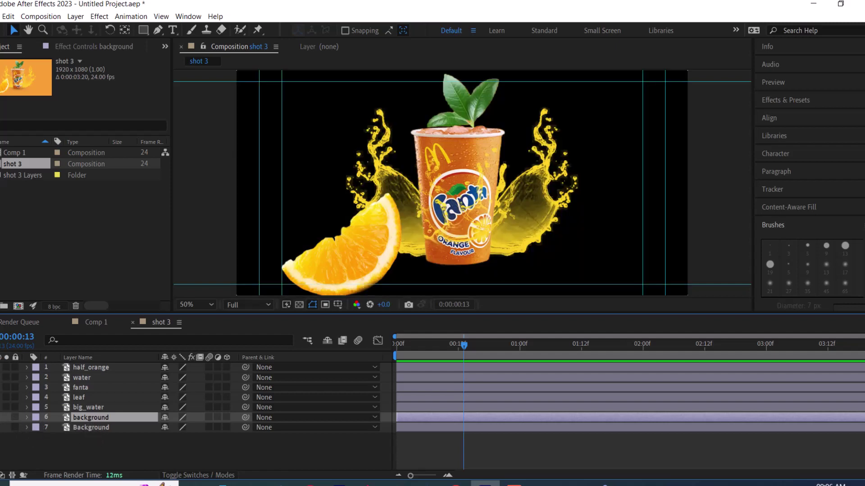
{"action": "left_click", "coordinate": [6, 417]}
{"action": "left_click", "coordinate": [100, 429]}
{"action": "key", "text": "Delete"}
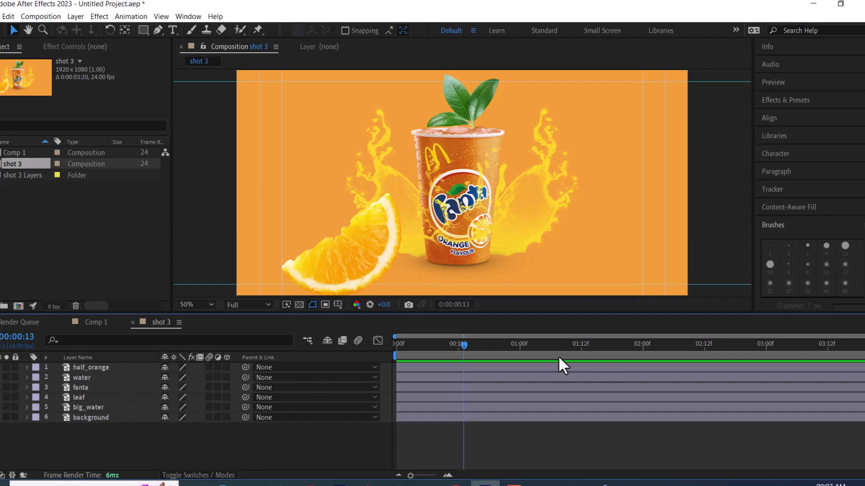
{"action": "left_click_drag", "start_coordinate": [472, 343], "coordinate": [398, 344]}
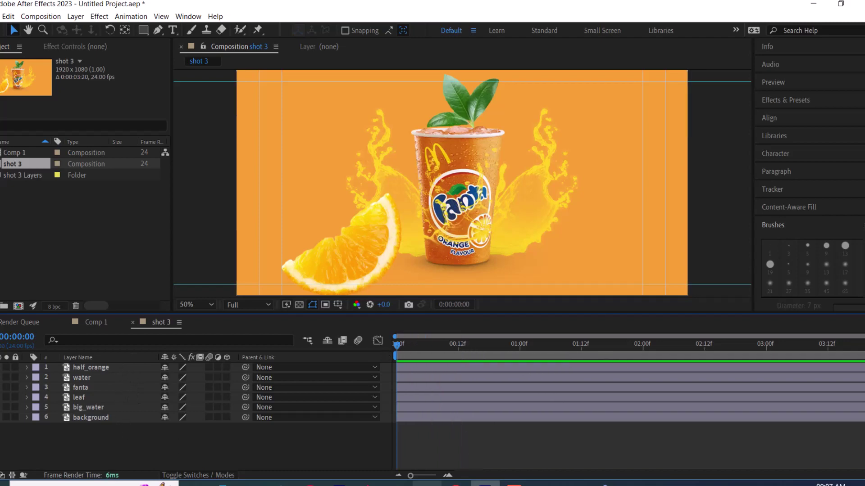
{"action": "left_click", "coordinate": [427, 484]}
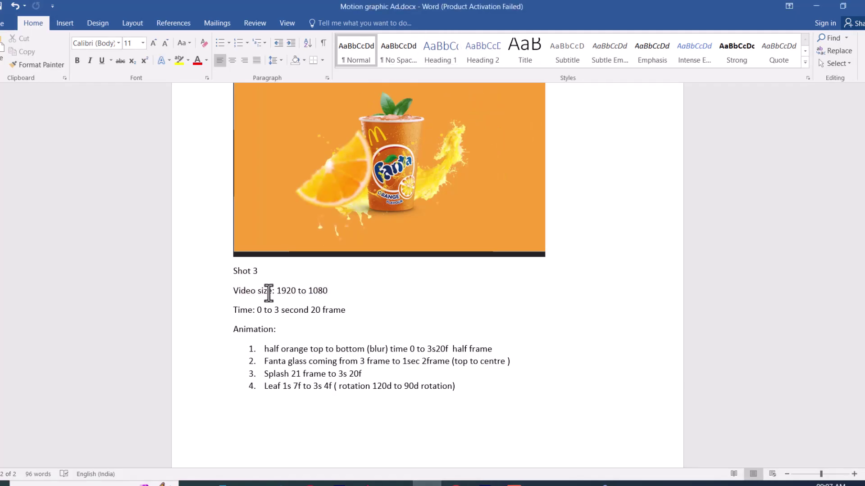
Step: Review the Shot 3 size, duration and half-orange animation notes, then minimize Word
{"action": "left_click_drag", "start_coordinate": [233, 291], "coordinate": [329, 291]}
{"action": "left_click_drag", "start_coordinate": [236, 310], "coordinate": [363, 313]}
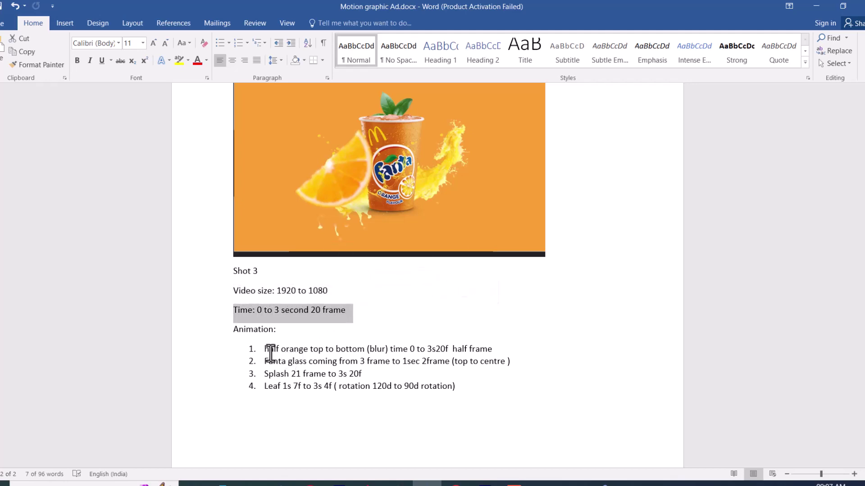
{"action": "left_click_drag", "start_coordinate": [266, 350], "coordinate": [416, 349]}
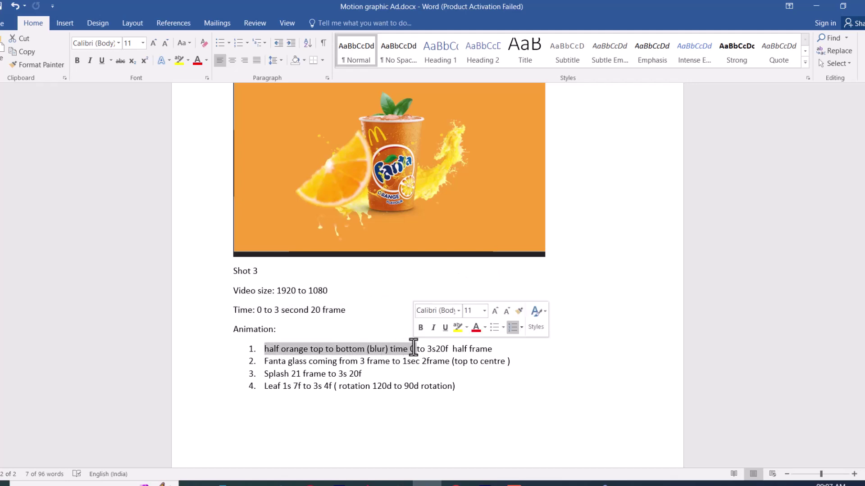
{"action": "left_click", "coordinate": [816, 6]}
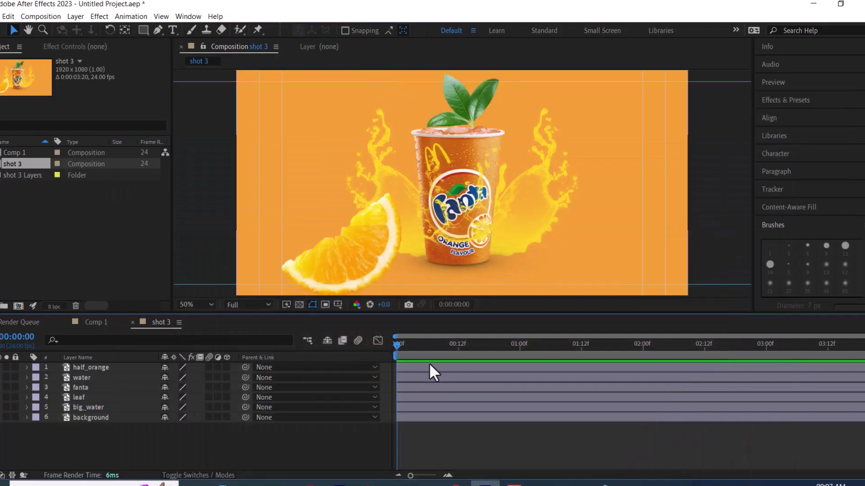
Step: Keyframe half_orange's Position at Y 656 at 3:19
{"action": "left_click_drag", "start_coordinate": [397, 347], "coordinate": [862, 347]}
{"action": "left_click", "coordinate": [85, 367]}
{"action": "key", "text": "p"}
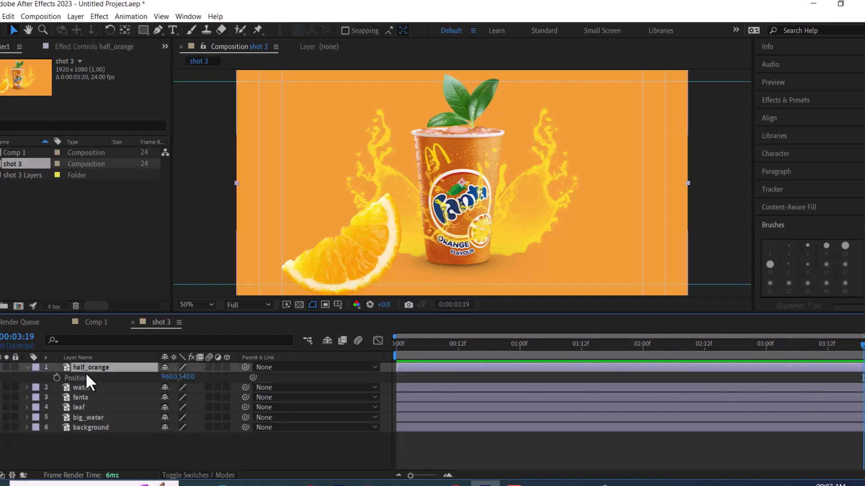
{"action": "left_click_drag", "start_coordinate": [187, 377], "coordinate": [260, 381]}
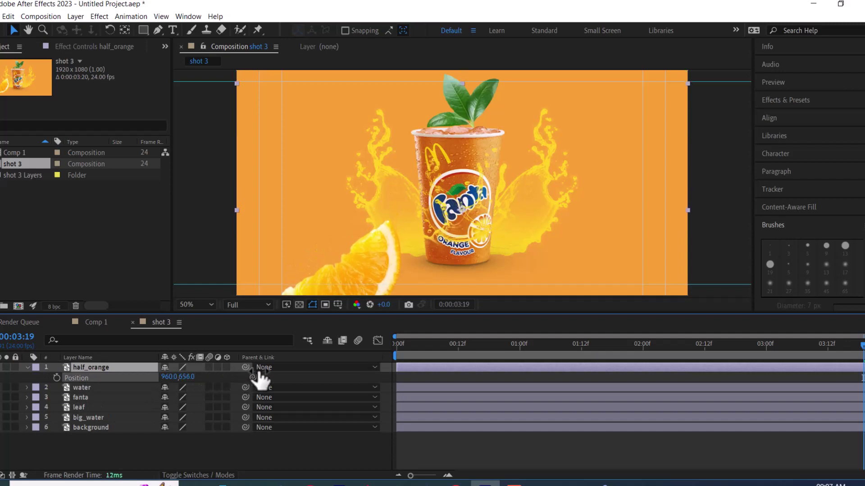
{"action": "left_click", "coordinate": [56, 377]}
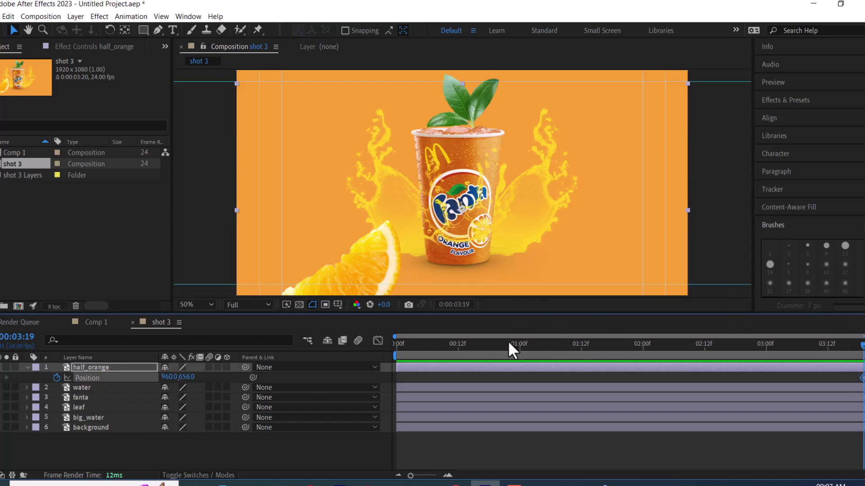
Step: Set half_orange's starting Position to Y -402 above the frame at 0:00, then preview the fall
{"action": "left_click", "coordinate": [468, 345]}
{"action": "mouse_move", "coordinate": [189, 378]}
{"action": "left_mouse_down"}
{"action": "mouse_move", "coordinate": [45, 380]}
{"action": "mouse_move", "coordinate": [1, 372]}
{"action": "left_mouse_up"}
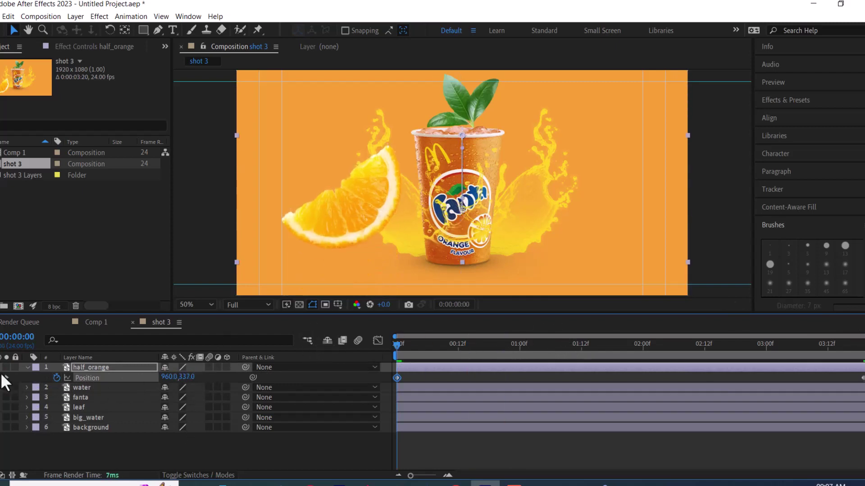
{"action": "mouse_move", "coordinate": [191, 383]}
{"action": "left_mouse_down"}
{"action": "mouse_move", "coordinate": [195, 390]}
{"action": "mouse_move", "coordinate": [3, 398]}
{"action": "left_mouse_up"}
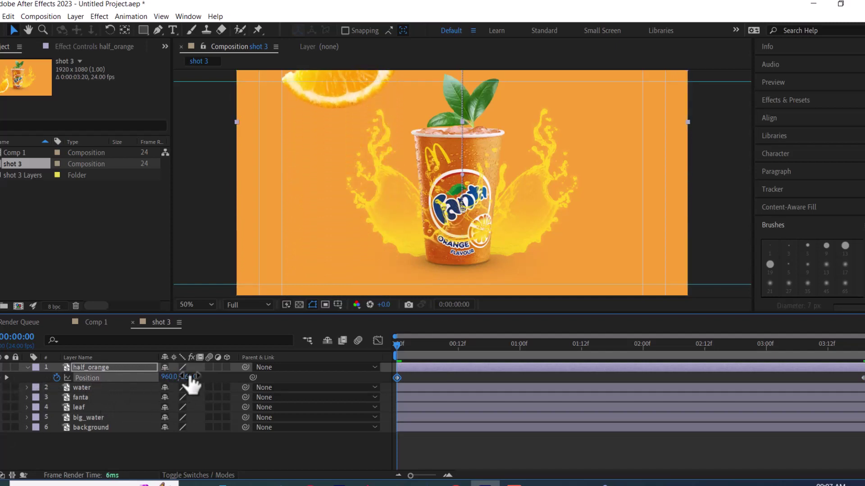
{"action": "left_click_drag", "start_coordinate": [192, 382], "coordinate": [97, 395]}
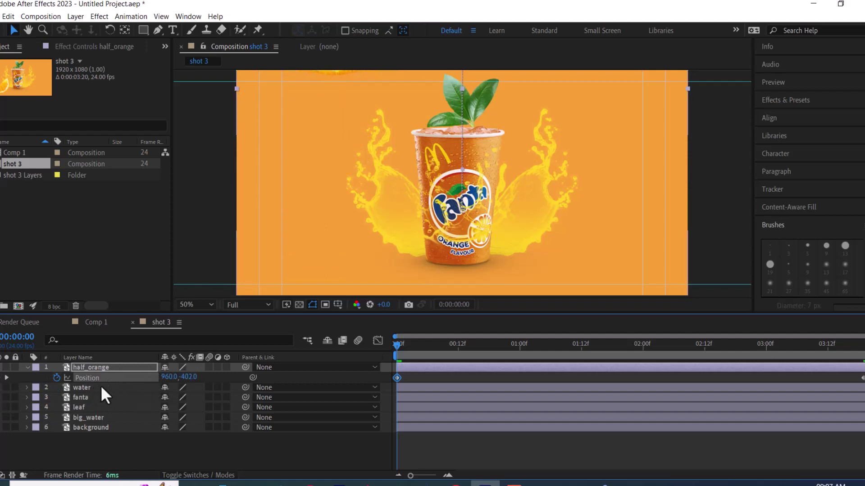
{"action": "key", "text": "space"}
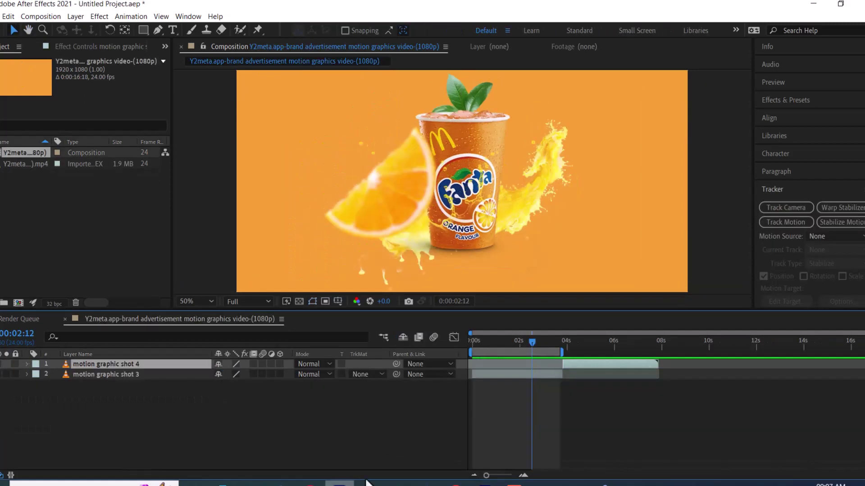
Step: Compare with the reference ad, then lower half_orange's 3:19 Position Y to 671
{"action": "left_click_drag", "start_coordinate": [514, 346], "coordinate": [559, 352]}
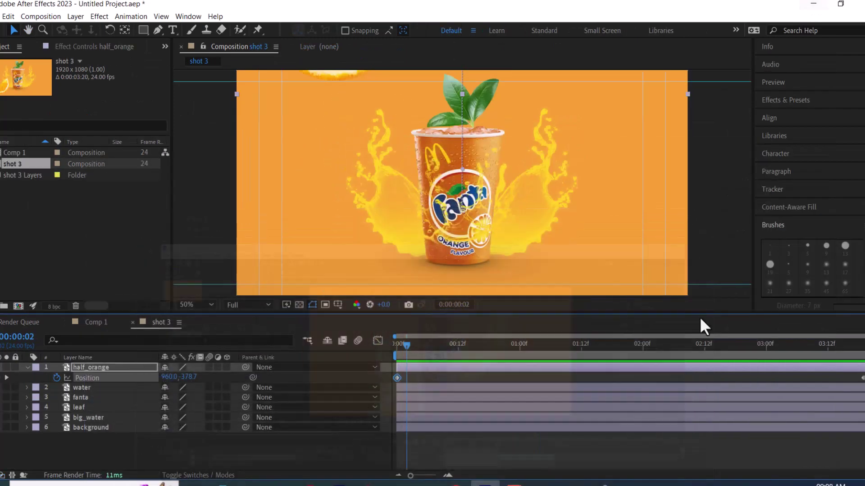
{"action": "left_click_drag", "start_coordinate": [720, 355], "coordinate": [862, 356]}
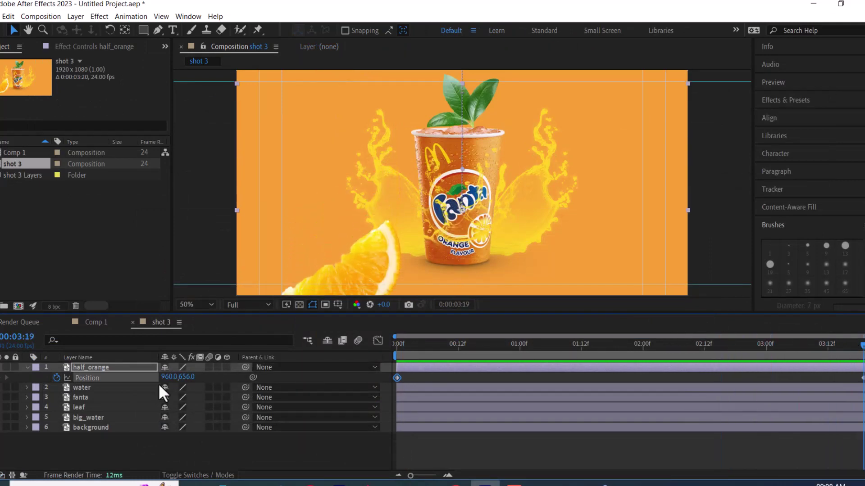
{"action": "left_click_drag", "start_coordinate": [188, 378], "coordinate": [197, 381]}
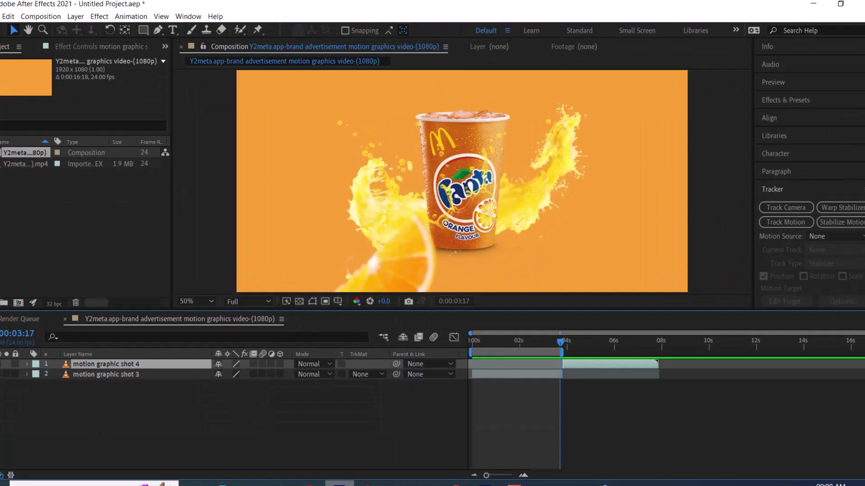
{"action": "key", "text": "comma"}
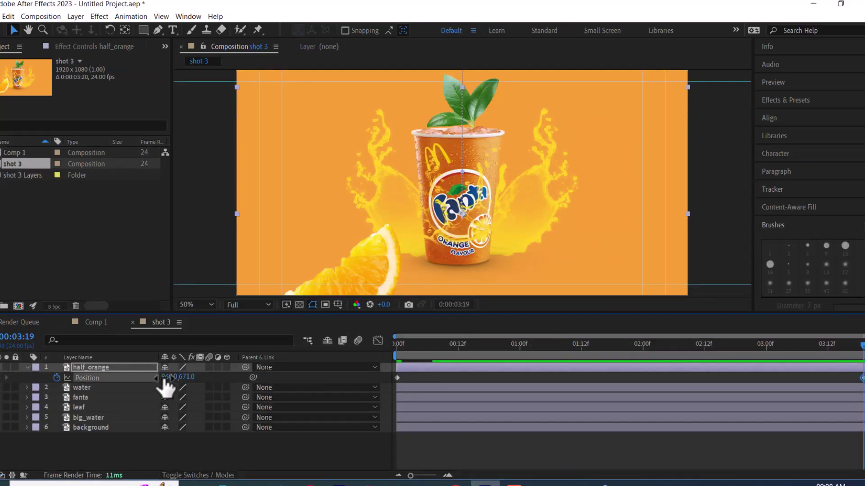
Step: Set half_orange Position X to 1075 at the 3:19 and 0:00 keyframes, then preview
{"action": "left_click_drag", "start_coordinate": [165, 380], "coordinate": [231, 383]}
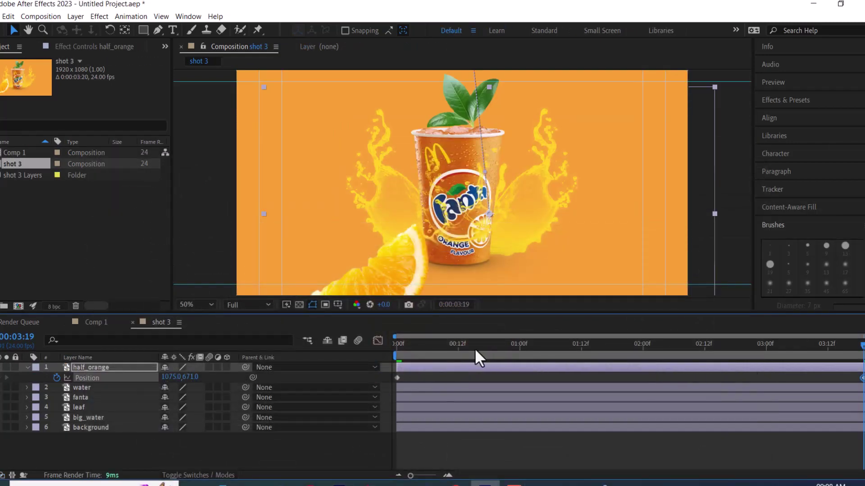
{"action": "key", "text": "Home"}
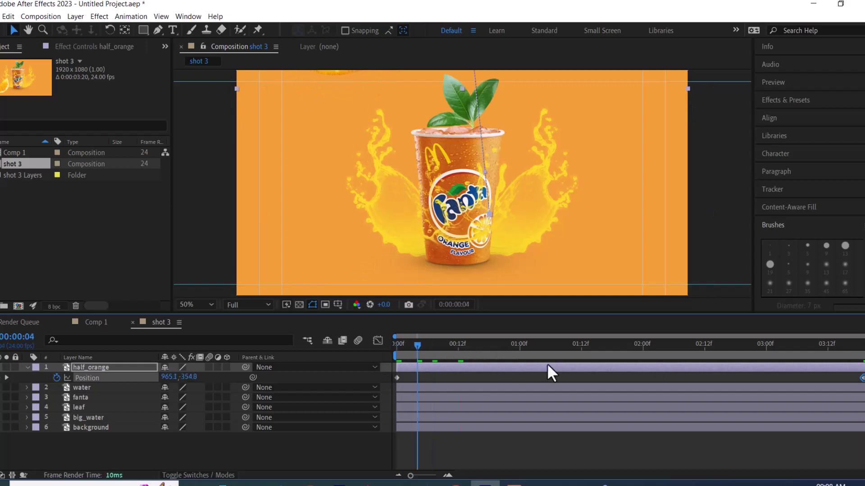
{"action": "left_click_drag", "start_coordinate": [547, 355], "coordinate": [862, 356]}
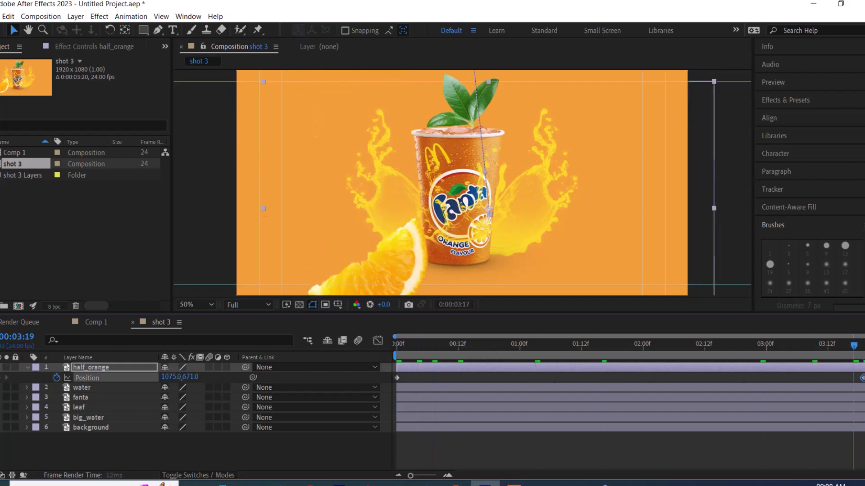
{"action": "left_click", "coordinate": [170, 377]}
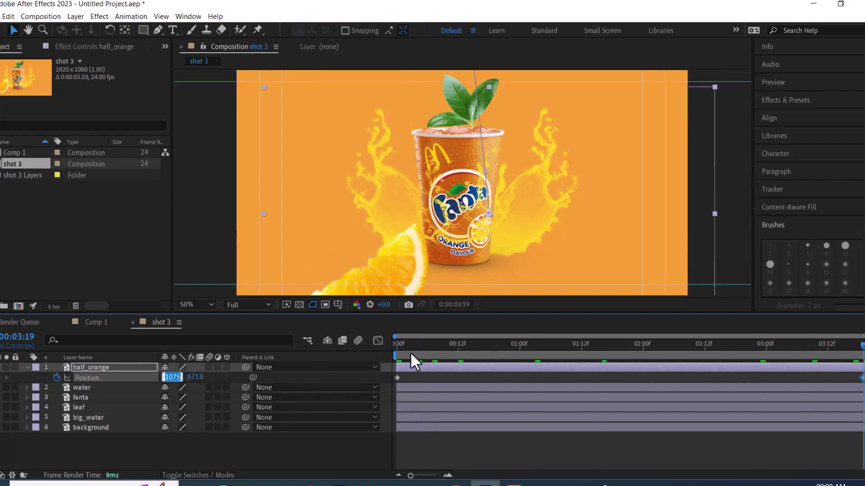
{"action": "left_click_drag", "start_coordinate": [410, 352], "coordinate": [391, 344]}
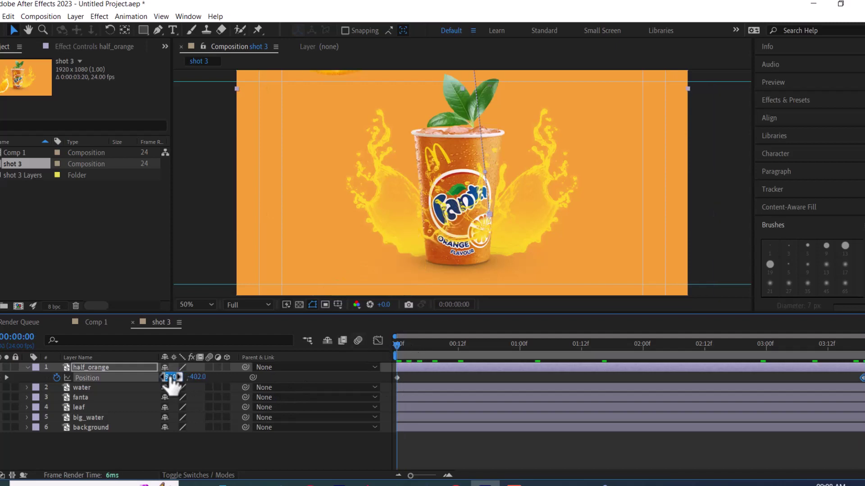
{"action": "left_click_drag", "start_coordinate": [170, 378], "coordinate": [290, 410]}
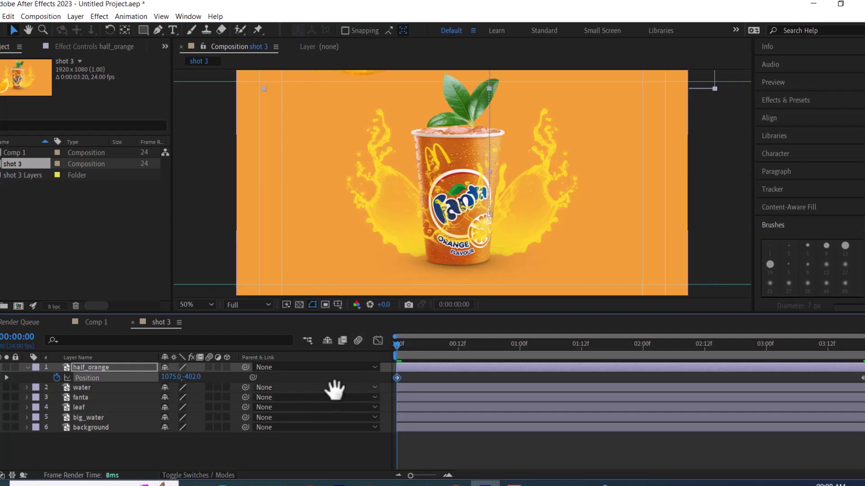
{"action": "key", "text": "space"}
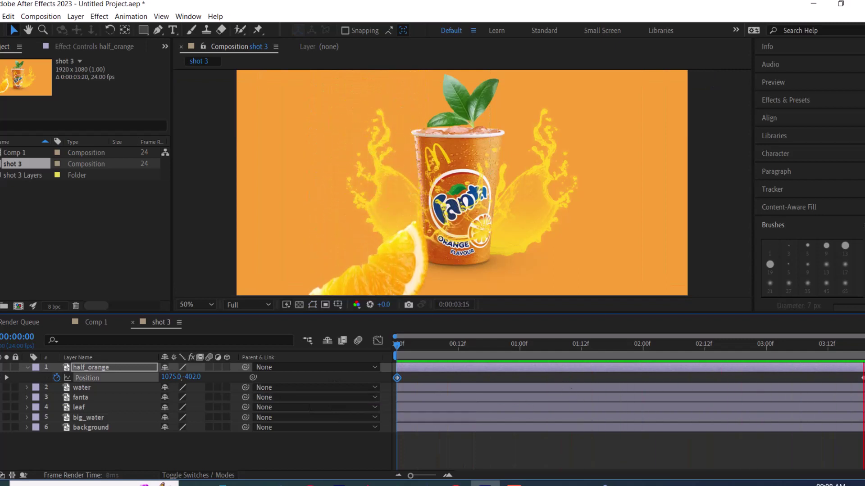
{"action": "key", "text": "space"}
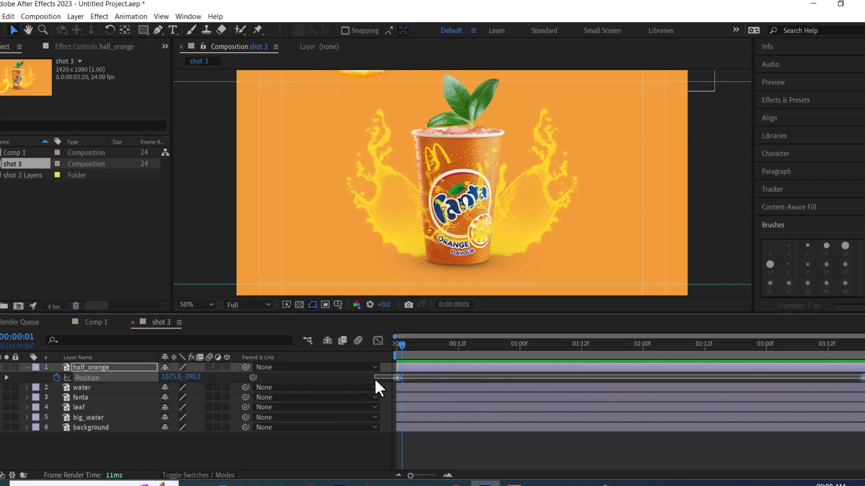
Step: Apply Keyframe Assistant > Easy Ease to half_orange's Position keyframes and show the speed graph
{"action": "right_click", "coordinate": [397, 377]}
{"action": "mouse_move", "coordinate": [465, 369]}
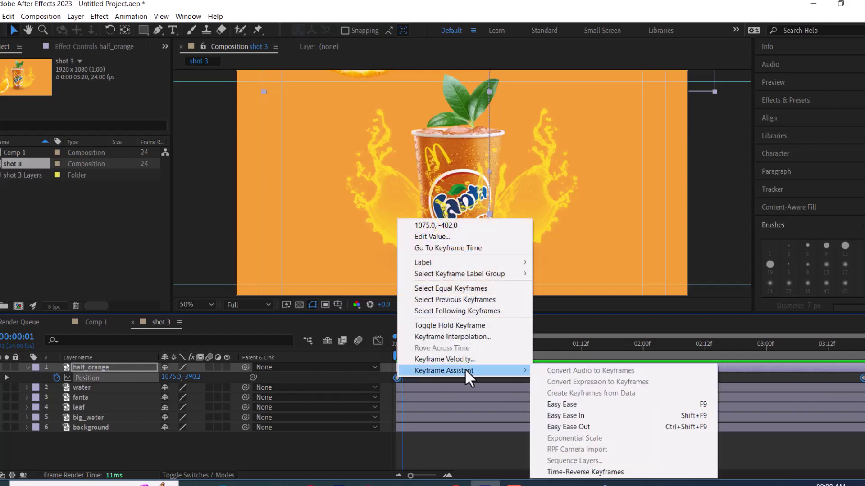
{"action": "left_click", "coordinate": [615, 404]}
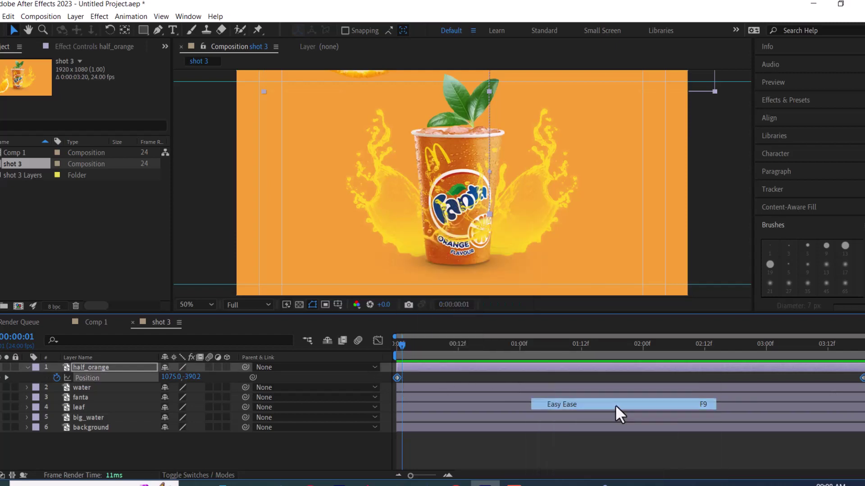
{"action": "left_click", "coordinate": [377, 341]}
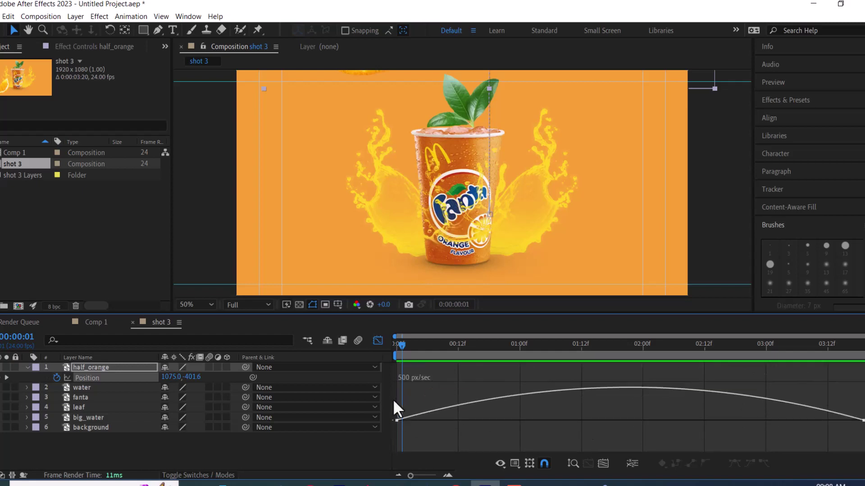
Step: Select both Position keyframes in the Graph Editor, try Easy Ease In, Linear, Auto Bezier, then Hold
{"action": "left_click_drag", "start_coordinate": [394, 399], "coordinate": [863, 447]}
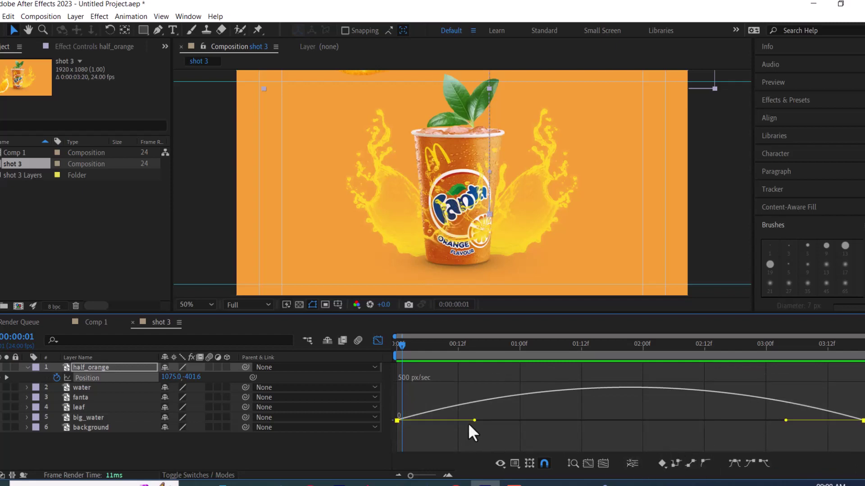
{"action": "left_click_drag", "start_coordinate": [430, 346], "coordinate": [556, 359]}
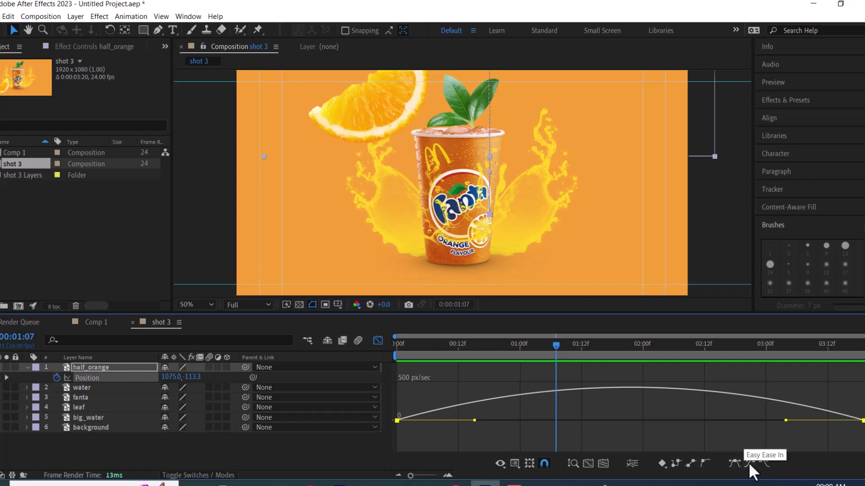
{"action": "left_click", "coordinate": [748, 463]}
{"action": "left_click", "coordinate": [688, 463]}
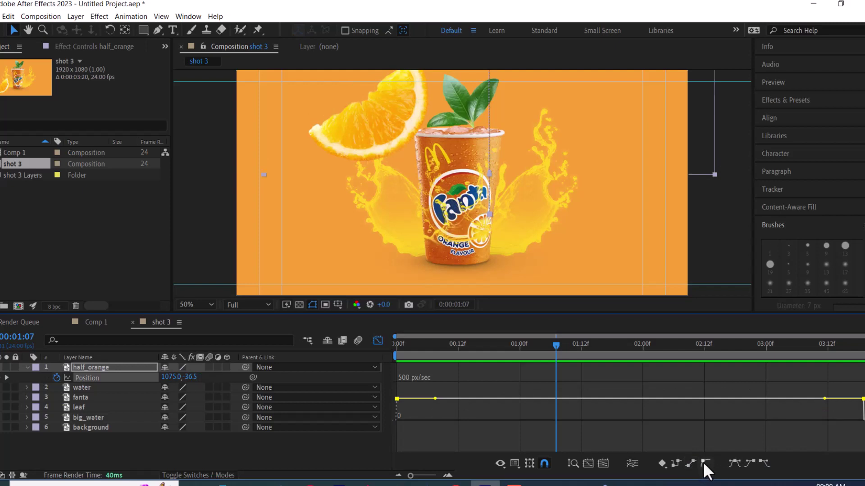
{"action": "left_click", "coordinate": [704, 462]}
{"action": "left_click", "coordinate": [672, 463]}
Step: Apply Easy Ease to the keyframes, lengthen the first keyframe's outgoing influence, and preview
{"action": "right_click", "coordinate": [660, 463]}
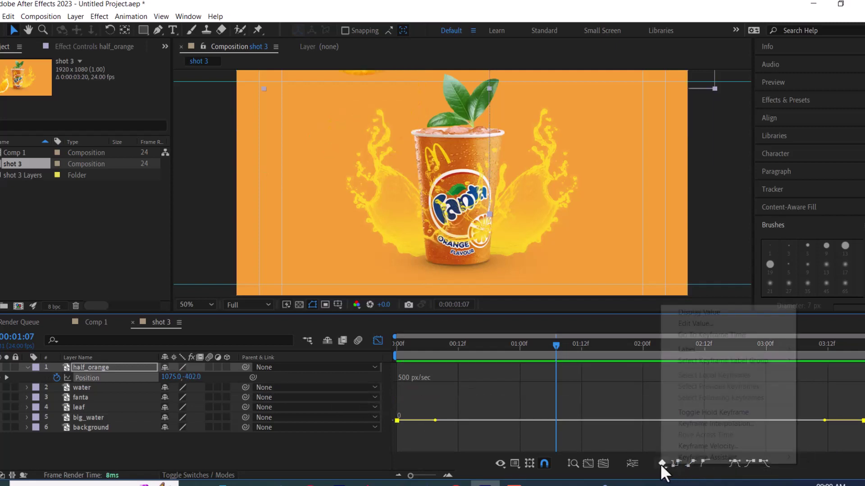
{"action": "mouse_move", "coordinate": [714, 457]}
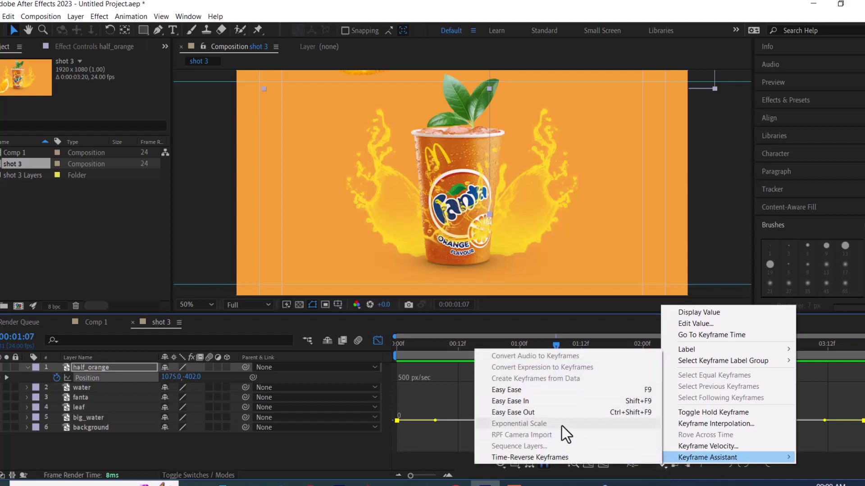
{"action": "left_click", "coordinate": [545, 393]}
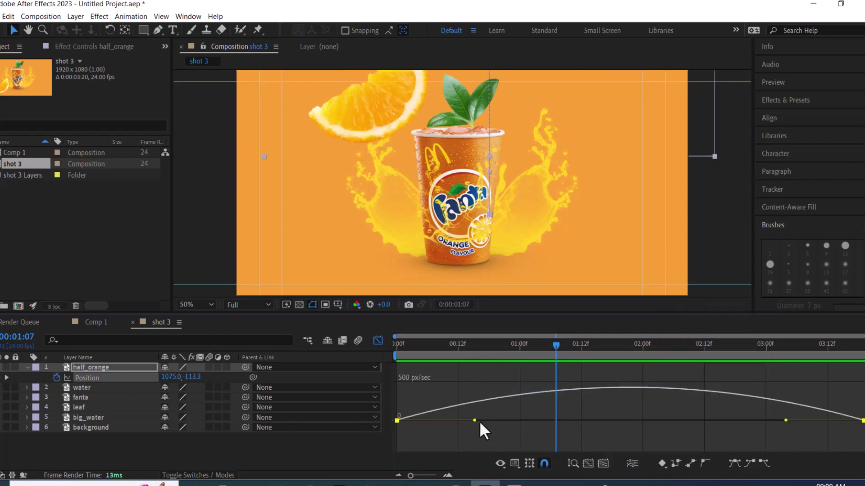
{"action": "left_click_drag", "start_coordinate": [476, 420], "coordinate": [551, 420]}
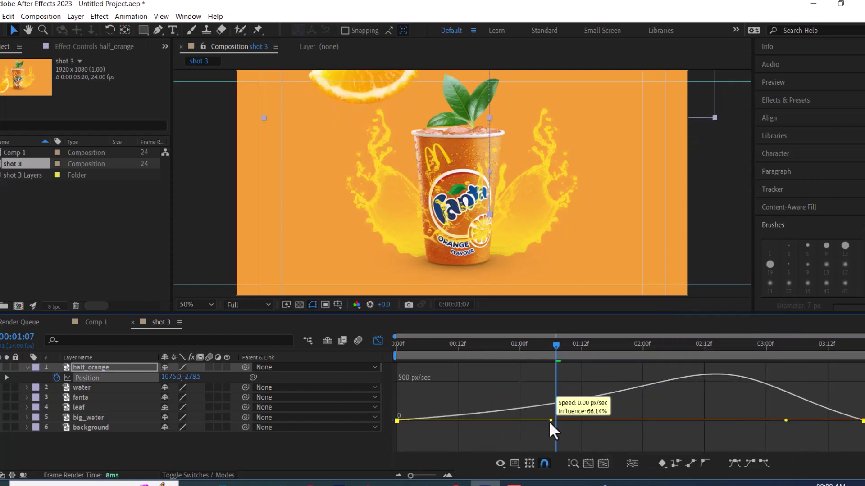
{"action": "left_click_drag", "start_coordinate": [548, 346], "coordinate": [398, 360]}
{"action": "key", "text": "space"}
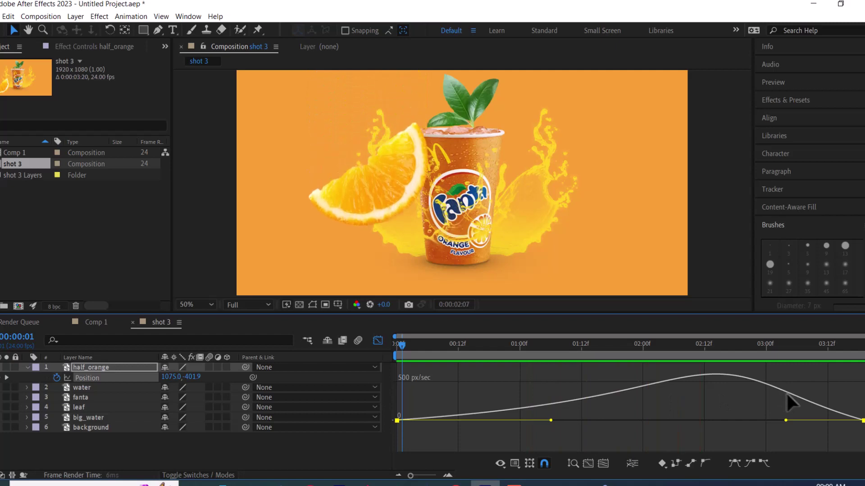
{"action": "key", "text": "space"}
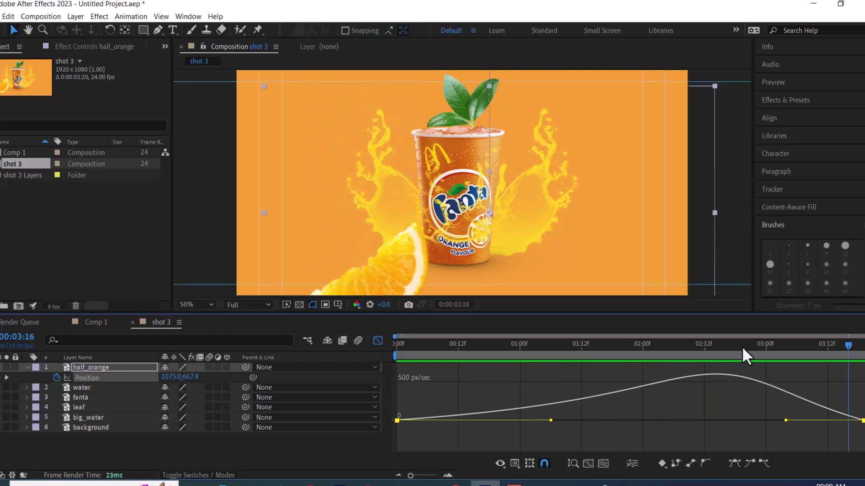
Step: Reshape both keyframes' influence handles, preview the revised fall, then turn off the Graph Editor
{"action": "left_click_drag", "start_coordinate": [788, 354], "coordinate": [810, 353]}
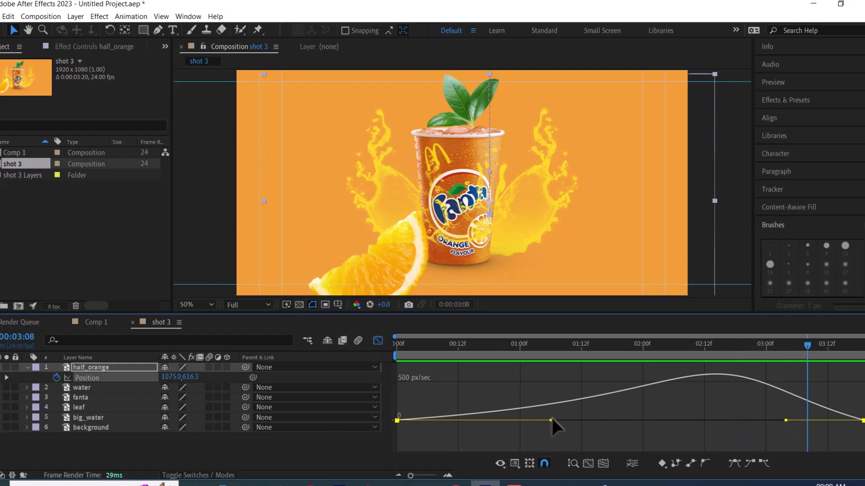
{"action": "left_click_drag", "start_coordinate": [550, 420], "coordinate": [501, 414]}
{"action": "left_click_drag", "start_coordinate": [785, 421], "coordinate": [815, 420]}
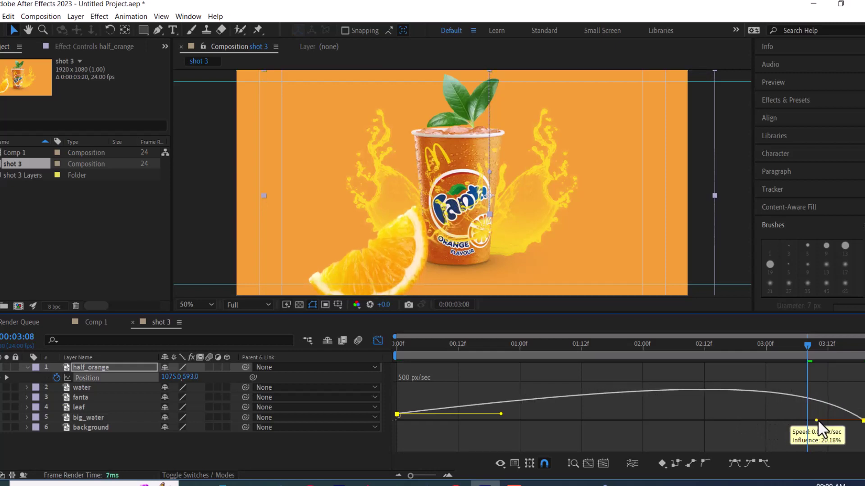
{"action": "left_click_drag", "start_coordinate": [806, 345], "coordinate": [648, 345]}
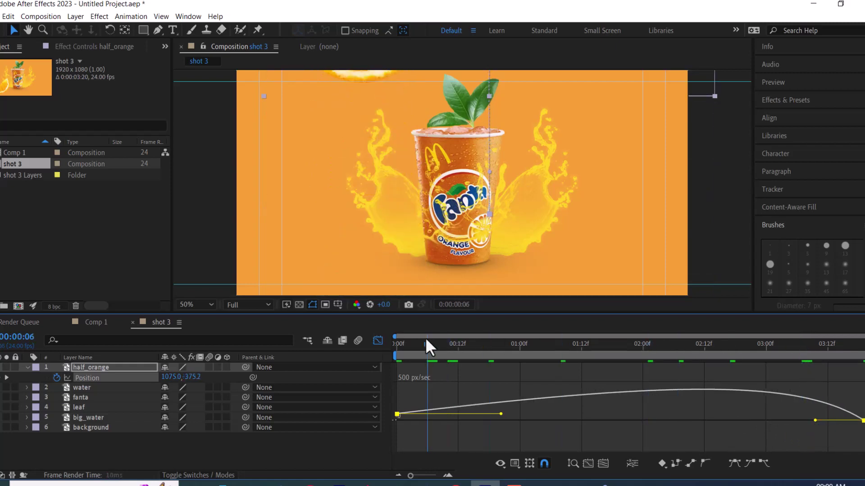
{"action": "left_click_drag", "start_coordinate": [551, 338], "coordinate": [407, 337]}
{"action": "key", "text": "space"}
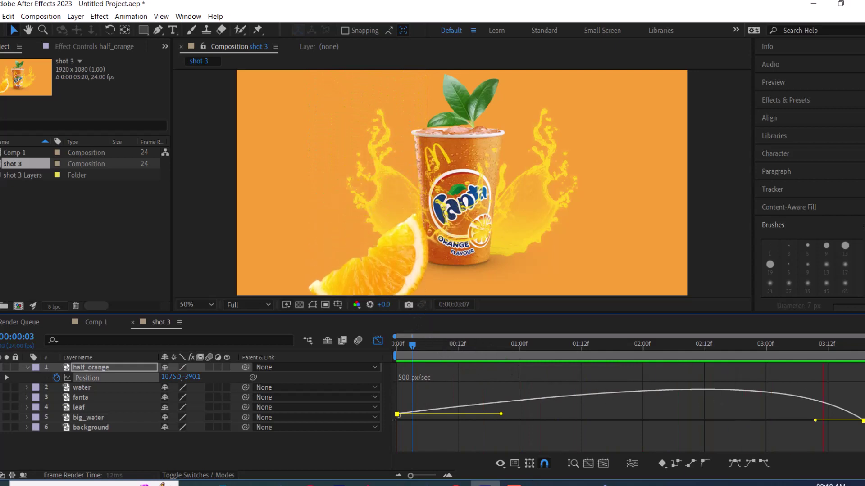
{"action": "key", "text": "space"}
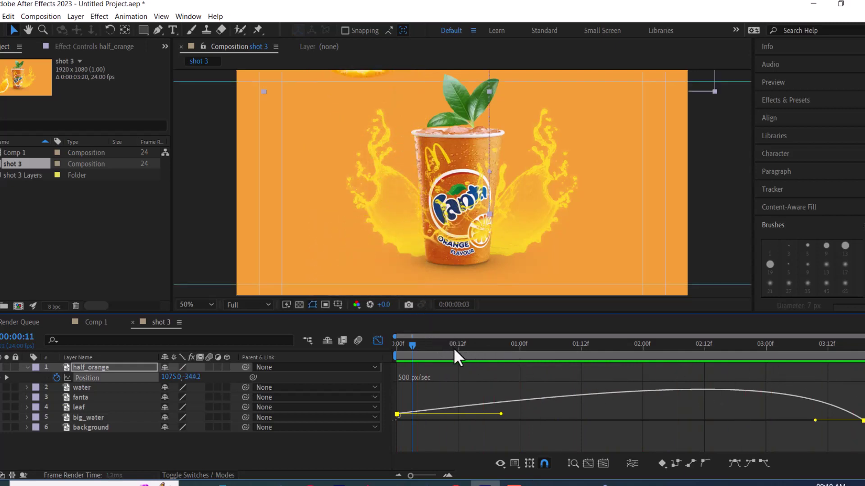
{"action": "left_click_drag", "start_coordinate": [399, 344], "coordinate": [663, 346]}
{"action": "left_click_drag", "start_coordinate": [709, 371], "coordinate": [838, 383]}
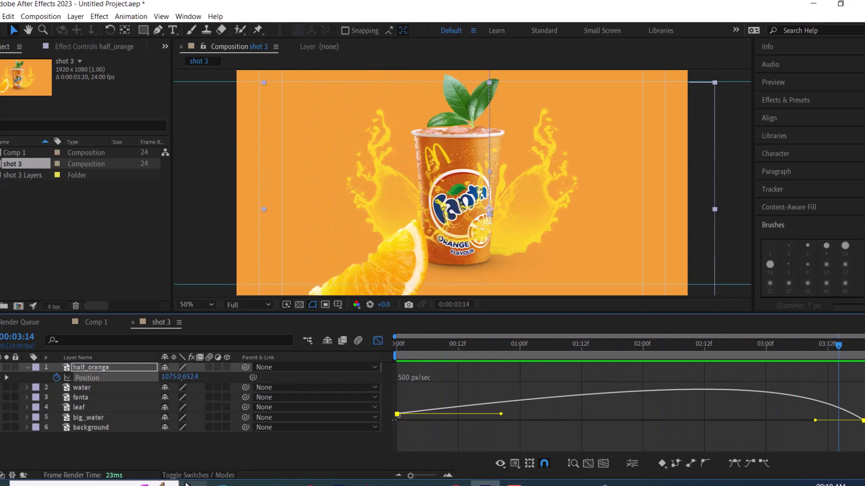
{"action": "left_click", "coordinate": [383, 338]}
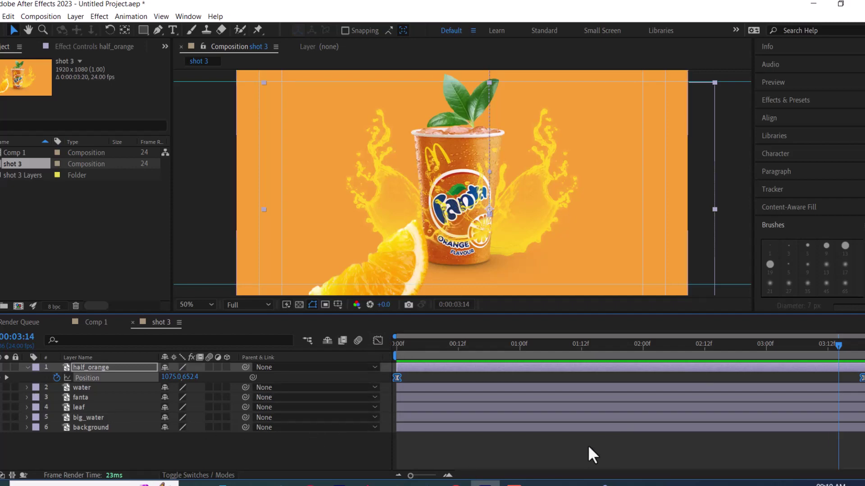
{"action": "left_click", "coordinate": [427, 484]}
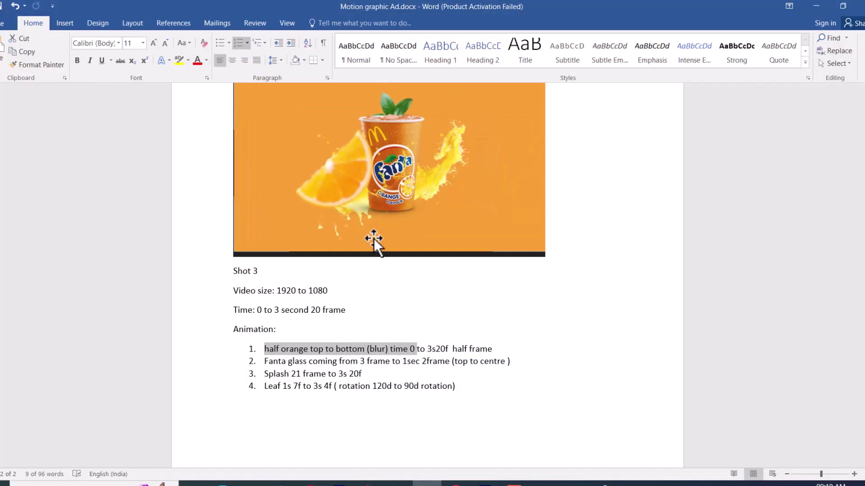
{"action": "left_click", "coordinate": [286, 361]}
{"action": "left_click_drag", "start_coordinate": [268, 361], "coordinate": [360, 361]}
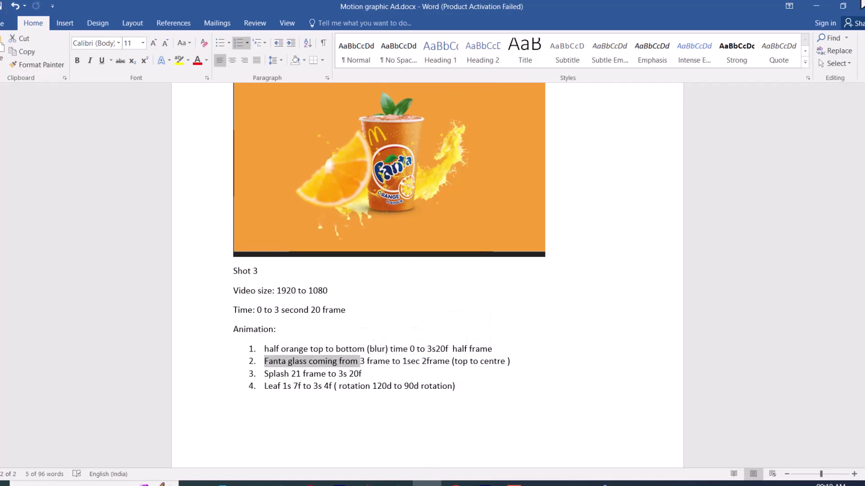
{"action": "left_click", "coordinate": [816, 7]}
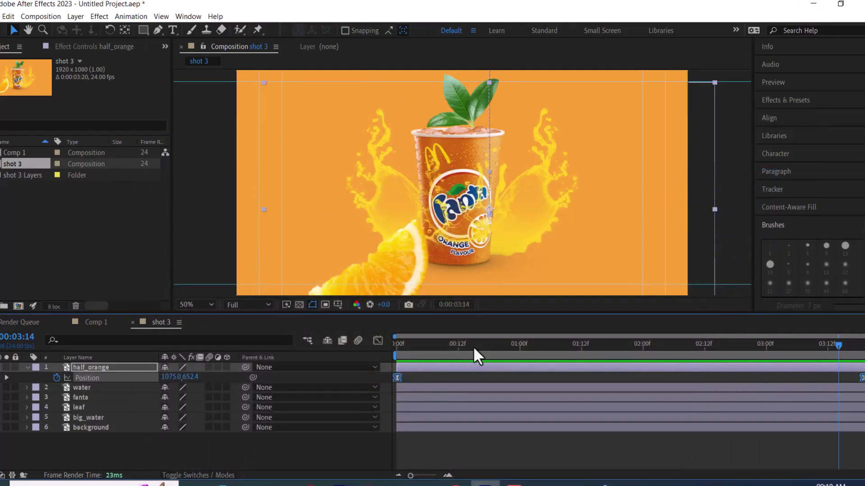
Step: Check the Word notes, then set the current time to 0:00:01:02 and zoom the timeline to single frames
{"action": "left_click", "coordinate": [580, 346]}
{"action": "mouse_move", "coordinate": [410, 476]}
{"action": "left_mouse_down"}
{"action": "mouse_move", "coordinate": [423, 476]}
{"action": "mouse_move", "coordinate": [410, 475]}
{"action": "left_mouse_up"}
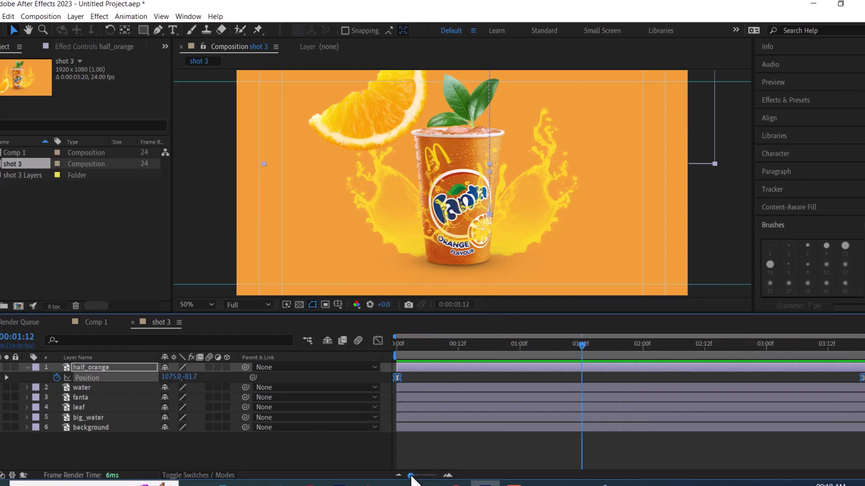
{"action": "left_click", "coordinate": [427, 484]}
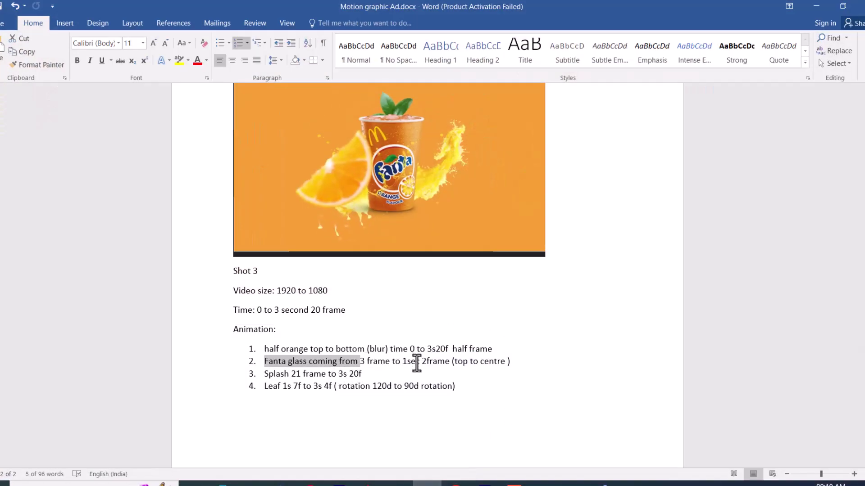
{"action": "left_click", "coordinate": [815, 6]}
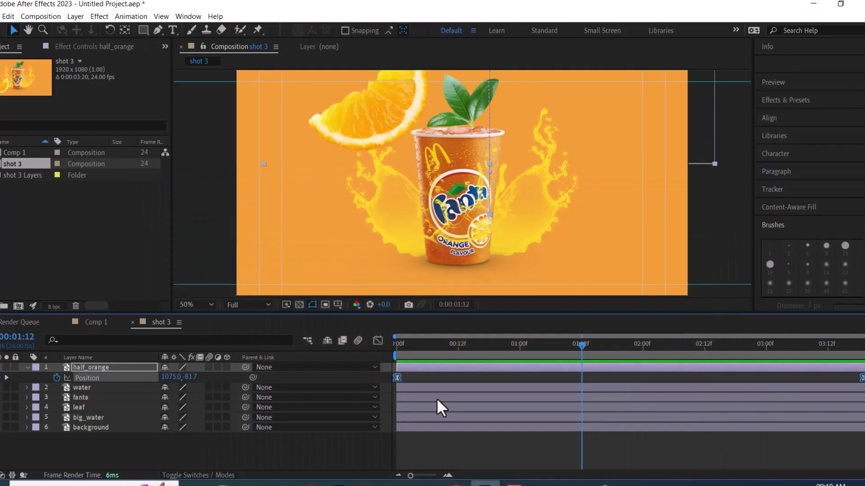
{"action": "left_click_drag", "start_coordinate": [574, 348], "coordinate": [530, 356]}
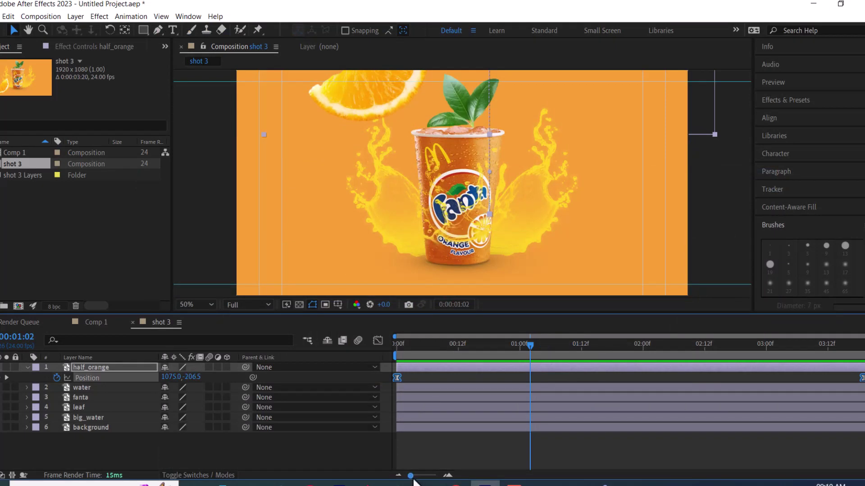
{"action": "left_click_drag", "start_coordinate": [411, 476], "coordinate": [441, 481]}
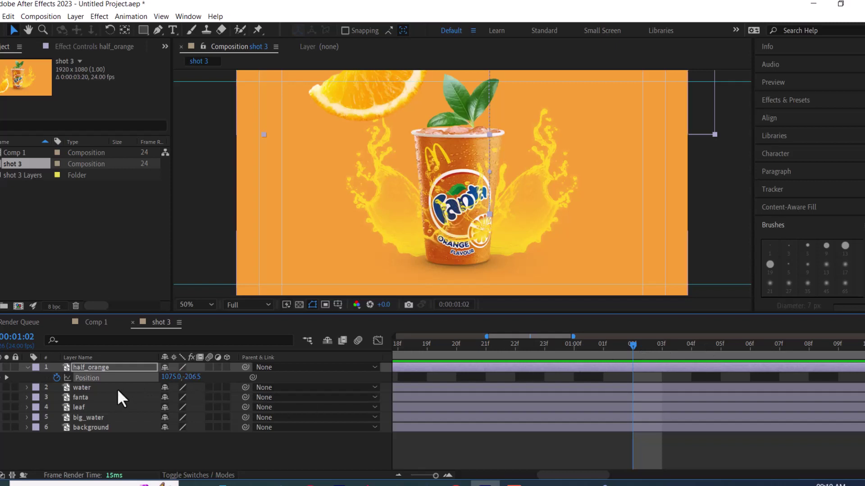
Step: Add a fanta layer Position keyframe at 960, 540 at 1:02
{"action": "left_click", "coordinate": [93, 399]}
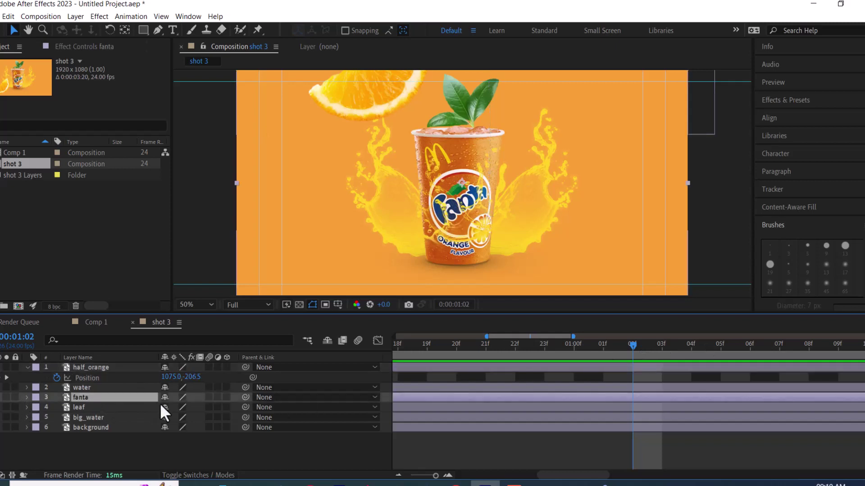
{"action": "key", "text": "p"}
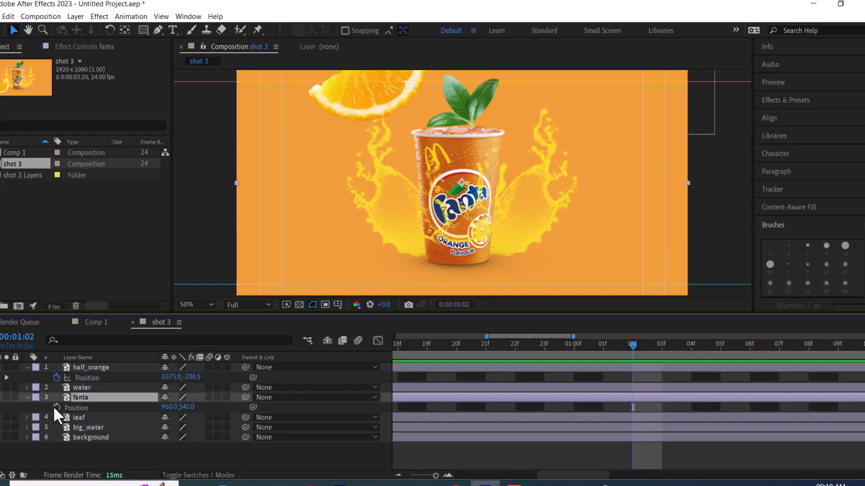
{"action": "left_click", "coordinate": [55, 407]}
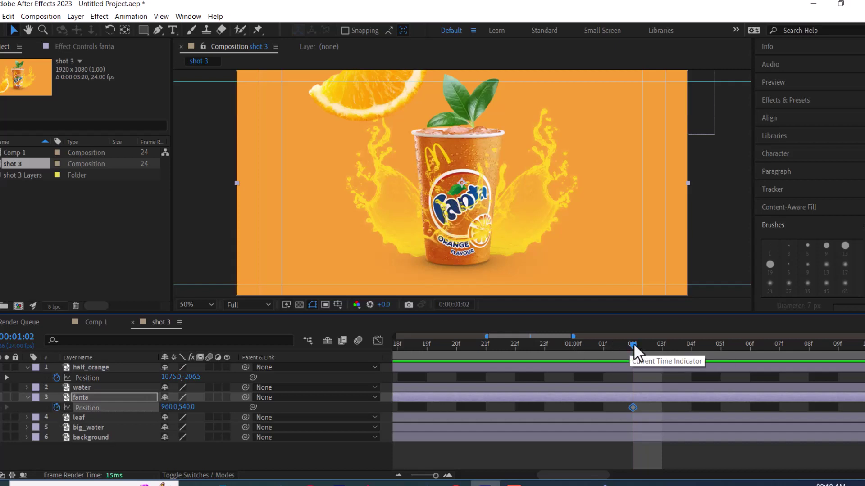
{"action": "left_click_drag", "start_coordinate": [633, 344], "coordinate": [603, 345]}
{"action": "key", "text": "Page_Up"}
{"action": "key", "text": "Page_Up"}
{"action": "key", "text": "Page_Up"}
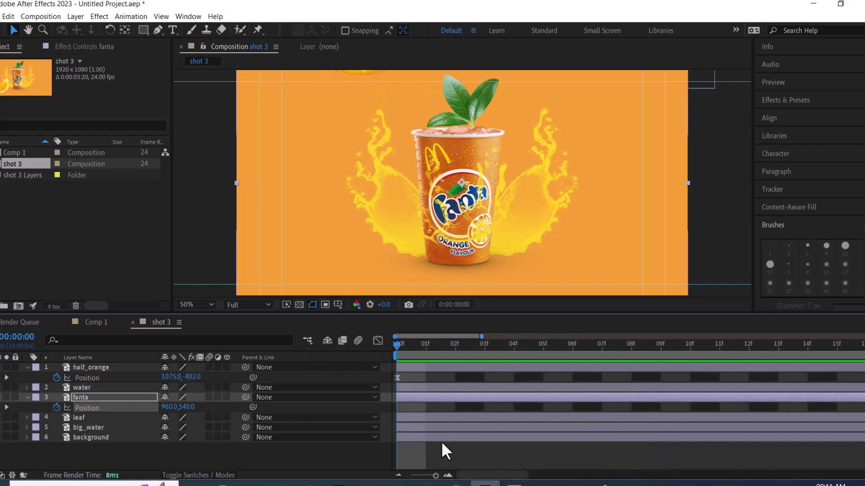
{"action": "left_click_drag", "start_coordinate": [435, 476], "coordinate": [411, 476]}
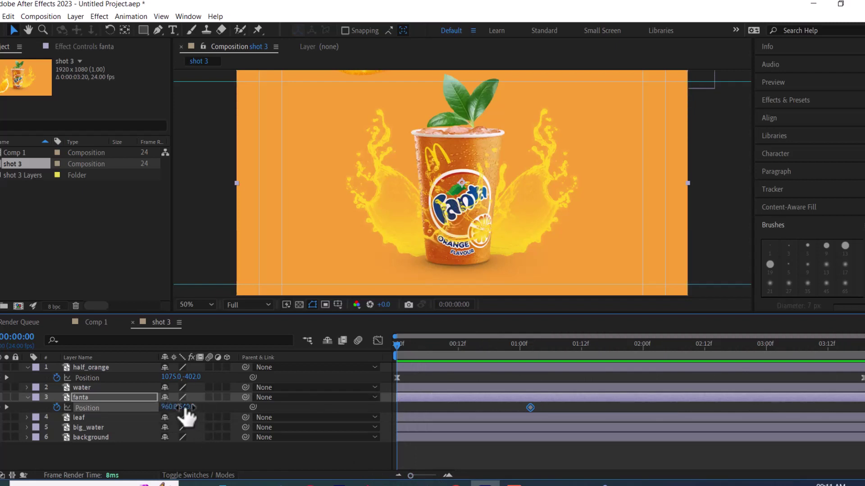
Step: Key the fanta cup at 960, -287 above the frame and move that keyframe to frame 3
{"action": "left_click_drag", "start_coordinate": [183, 407], "coordinate": [14, 432]}
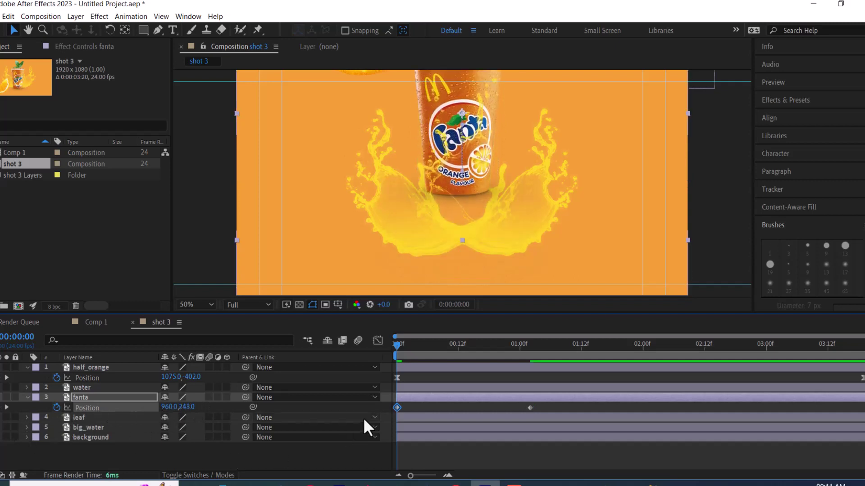
{"action": "left_click_drag", "start_coordinate": [185, 408], "coordinate": [39, 413]}
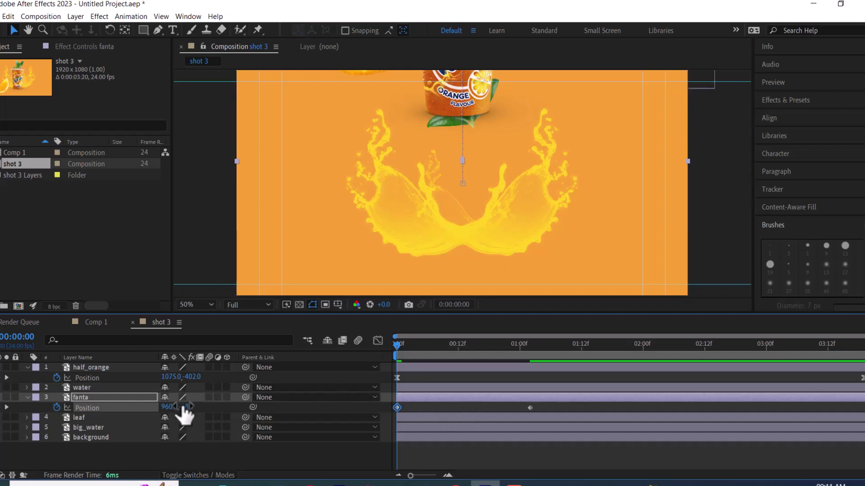
{"action": "left_click_drag", "start_coordinate": [184, 410], "coordinate": [54, 433]}
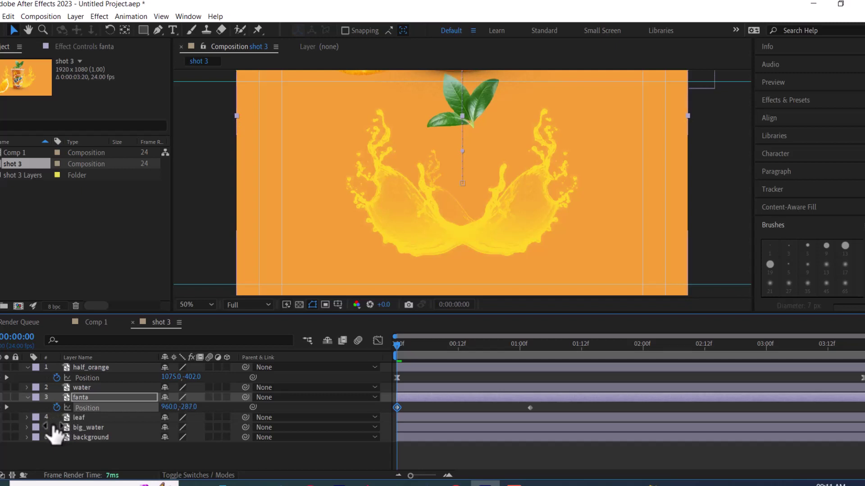
{"action": "left_click_drag", "start_coordinate": [410, 475], "coordinate": [436, 476]}
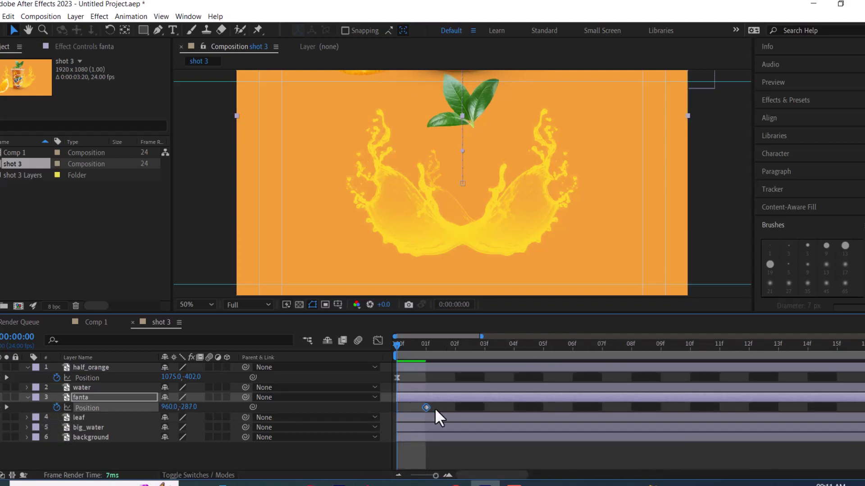
{"action": "left_click_drag", "start_coordinate": [425, 408], "coordinate": [484, 407]}
Step: Preview shot 3 from the start with the cup dropping in
{"action": "key", "text": "space"}
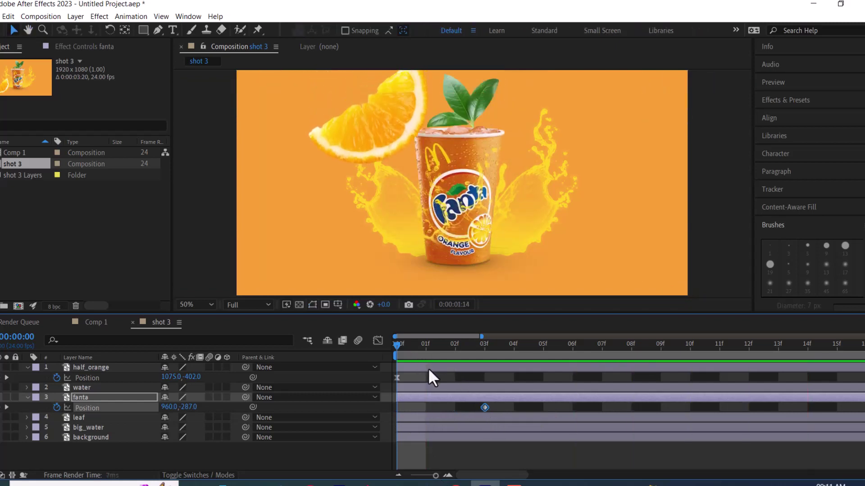
{"action": "left_click", "coordinate": [446, 348]}
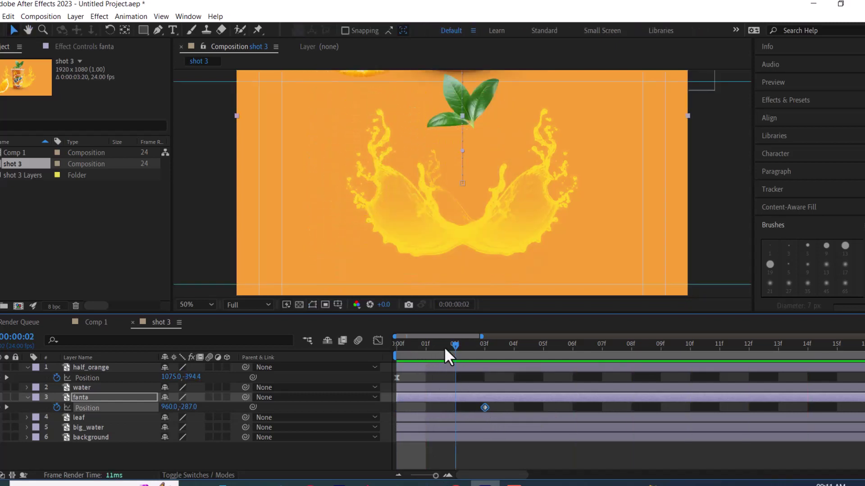
{"action": "left_click_drag", "start_coordinate": [445, 347], "coordinate": [378, 346]}
{"action": "left_click_drag", "start_coordinate": [482, 336], "coordinate": [623, 336]}
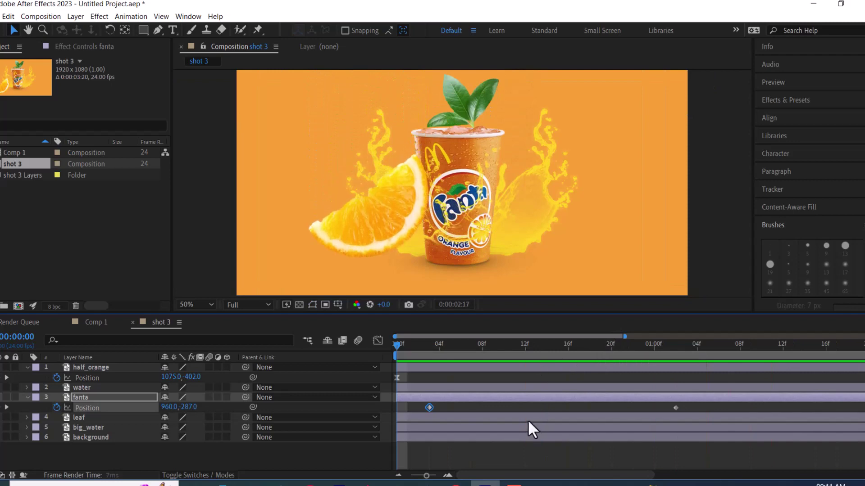
{"action": "key", "text": "space"}
{"action": "key", "text": "space"}
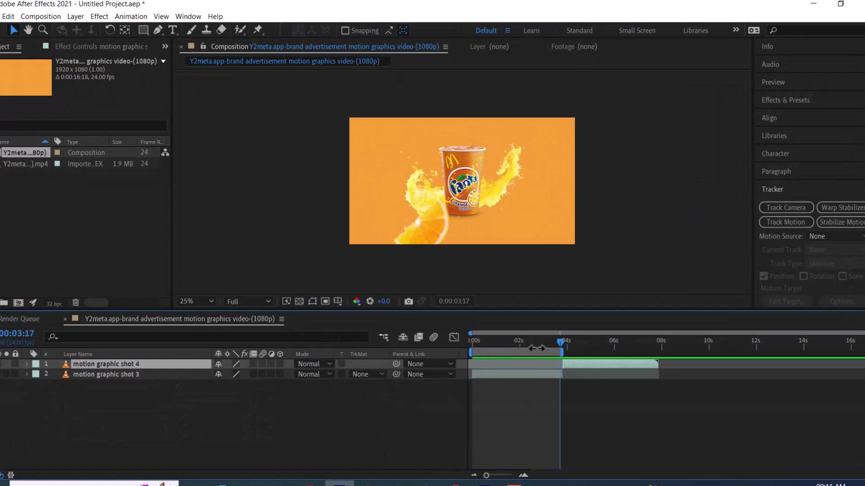
Step: Replay the reference ad from its start, then return to the shot 3 project window
{"action": "left_click_drag", "start_coordinate": [560, 342], "coordinate": [407, 344]}
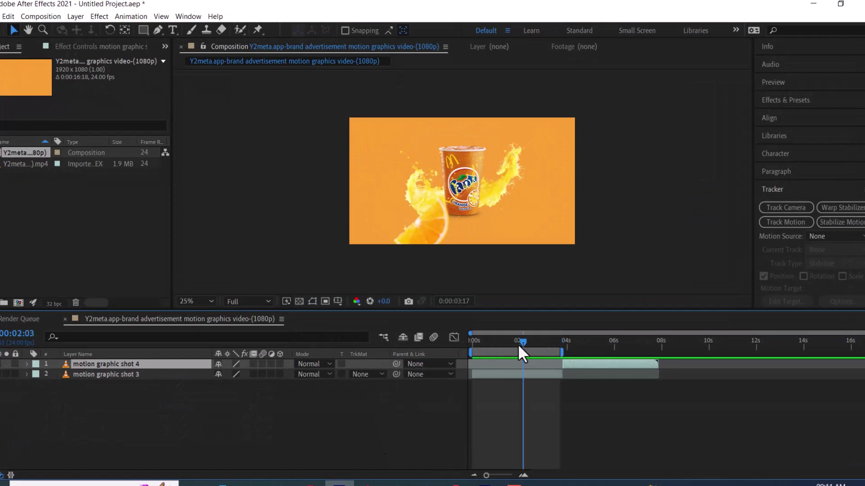
{"action": "key", "text": "space"}
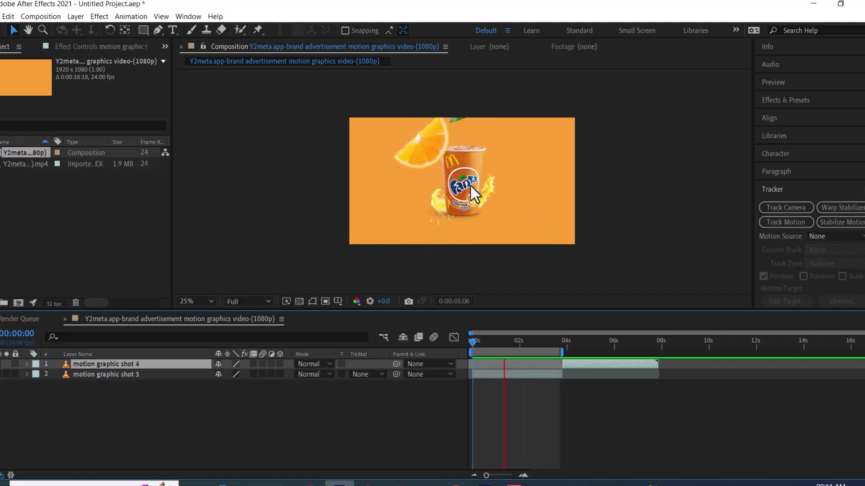
{"action": "left_click", "coordinate": [814, 5]}
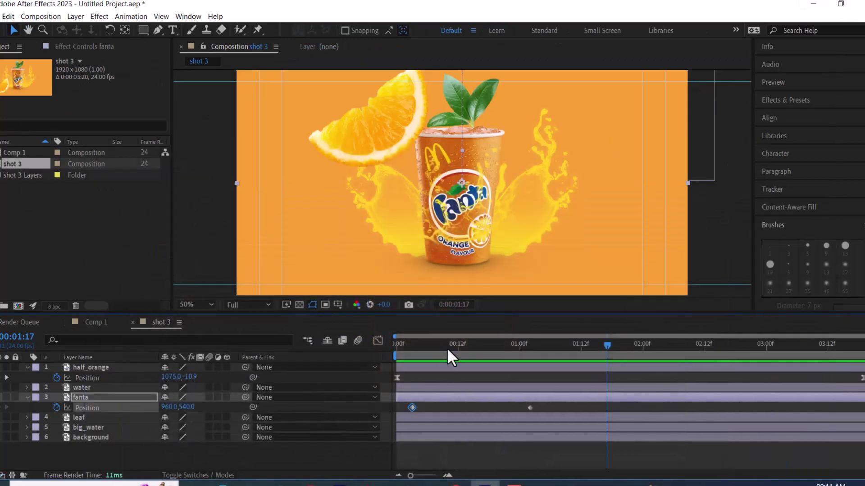
Step: Replay shot 3 from the start, select the half_orange, fanta and water layers, then bring up the Word brief
{"action": "left_click", "coordinate": [396, 343]}
{"action": "key", "text": "space"}
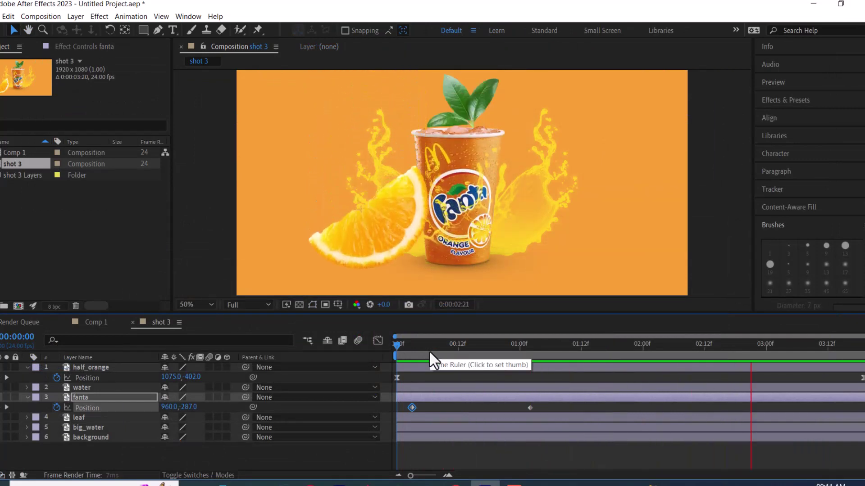
{"action": "key", "text": "space"}
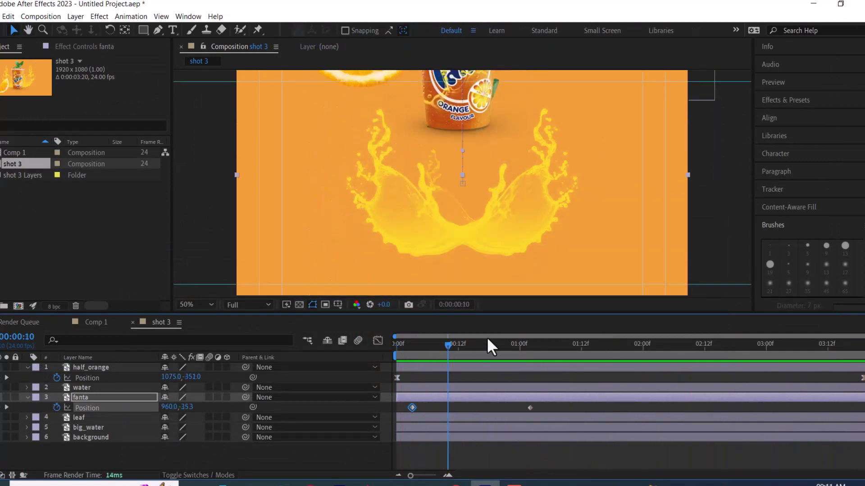
{"action": "left_click_drag", "start_coordinate": [447, 344], "coordinate": [396, 347]}
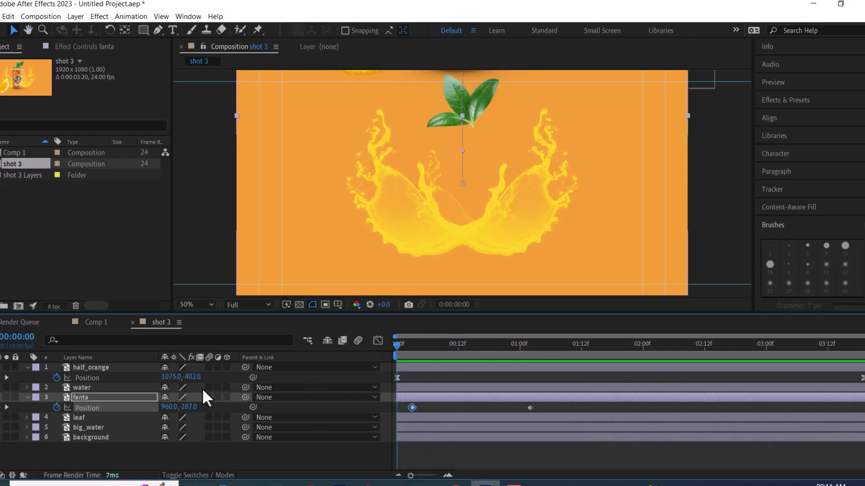
{"action": "left_click", "coordinate": [99, 367]}
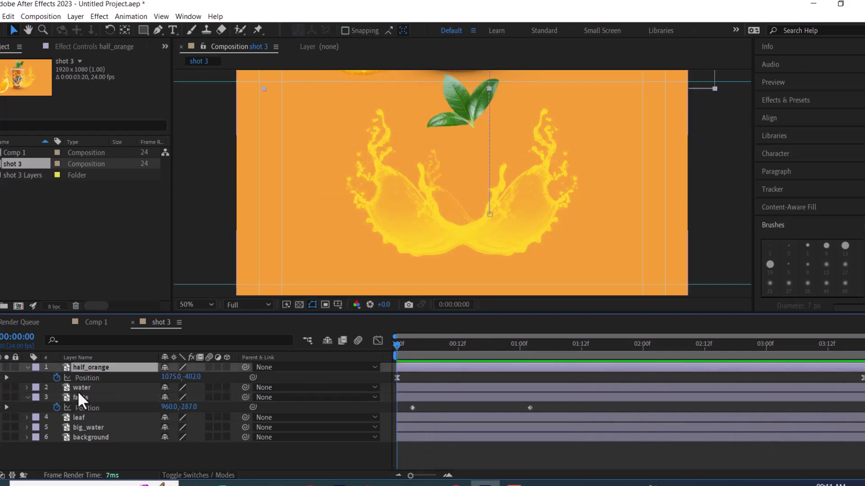
{"action": "left_click", "coordinate": [78, 392]}
{"action": "left_click", "coordinate": [85, 385]}
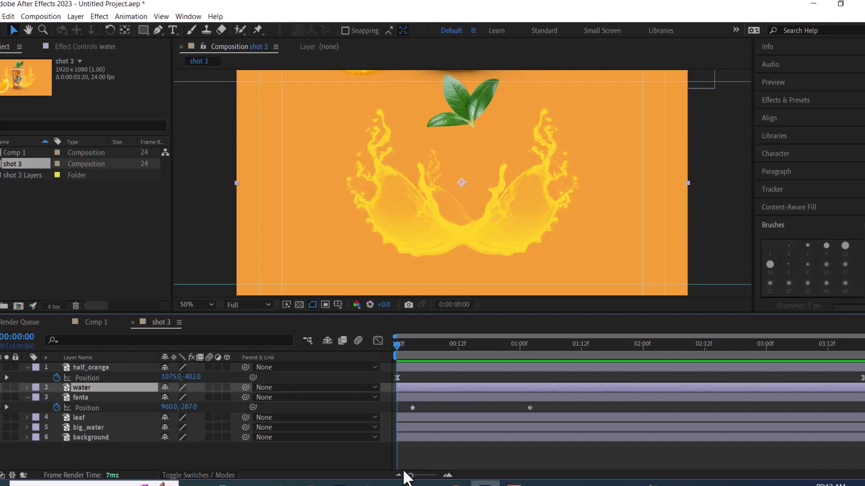
{"action": "left_click", "coordinate": [427, 484]}
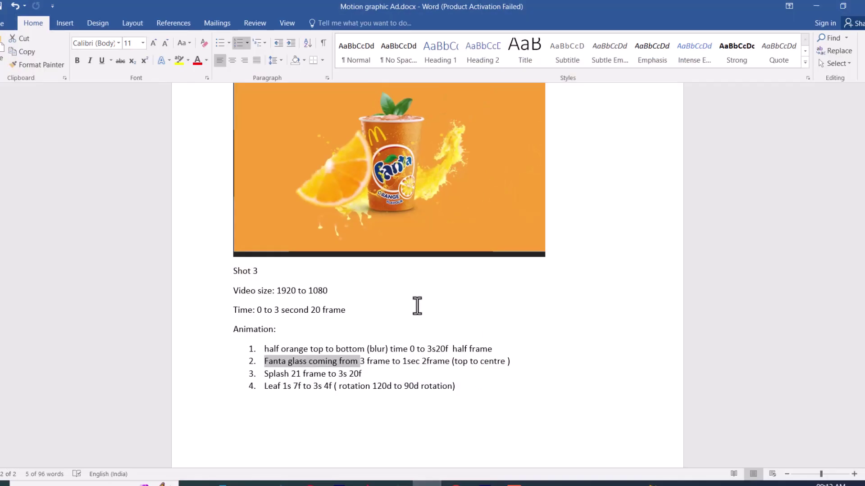
Step: Read the Fanta glass and splash timing lines in the Word brief, then minimize Word
{"action": "left_click_drag", "start_coordinate": [265, 365], "coordinate": [461, 366]}
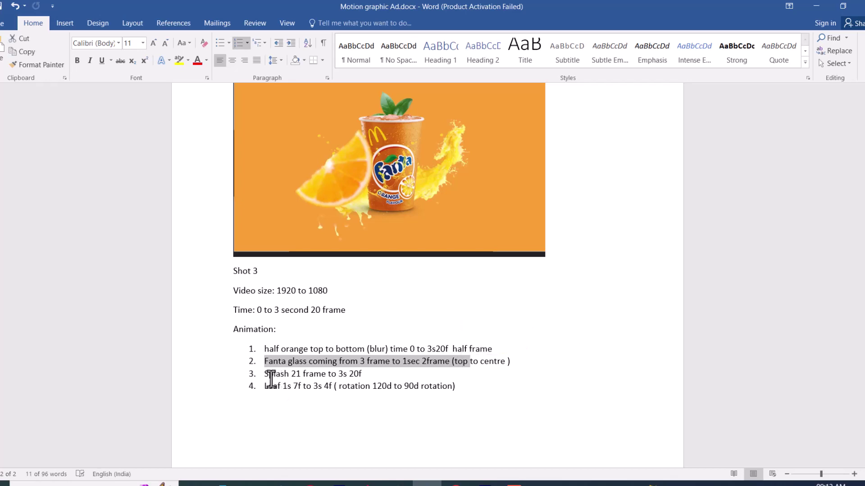
{"action": "left_click_drag", "start_coordinate": [265, 375], "coordinate": [345, 378]}
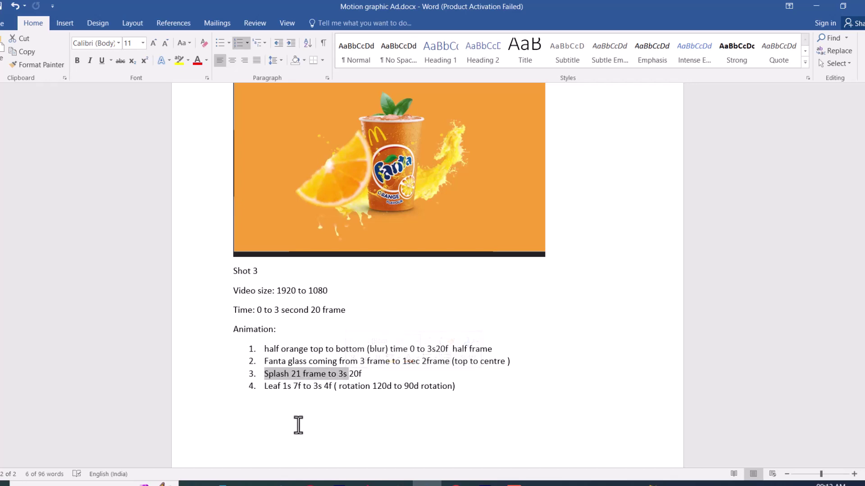
{"action": "left_click", "coordinate": [816, 7]}
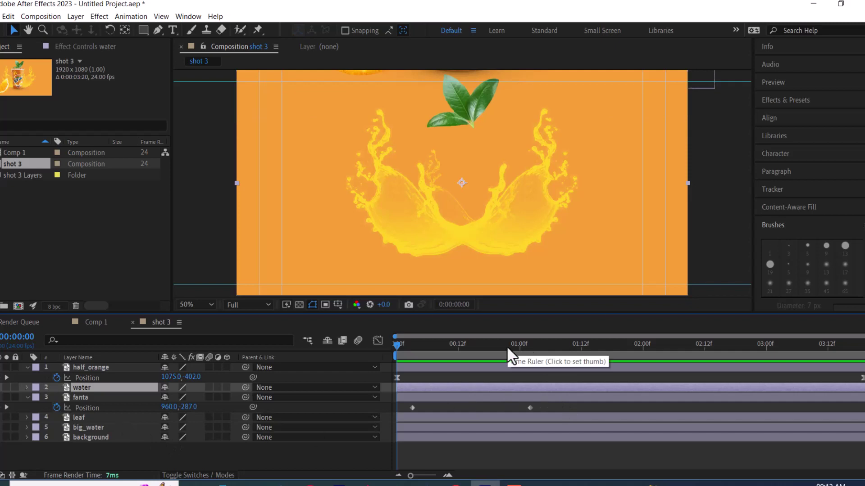
Step: Check the brief, then key big_water's Position and Scale on the shot's last frame, 3:19
{"action": "left_click", "coordinate": [83, 427]}
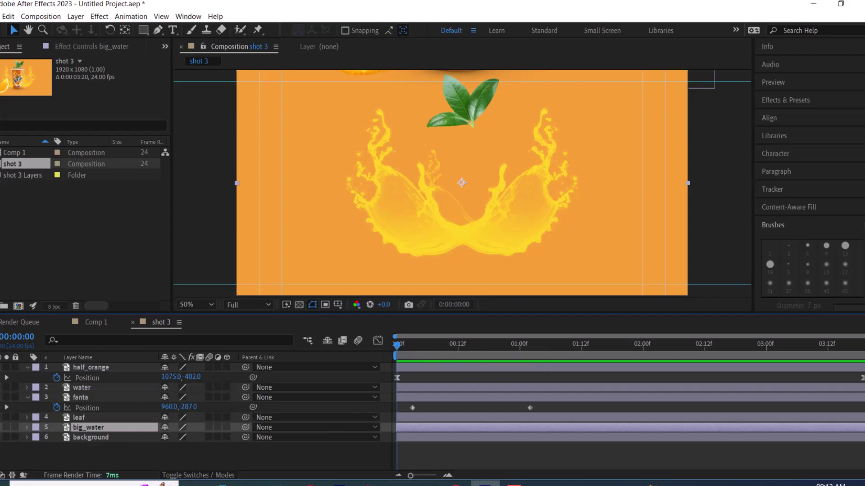
{"action": "mouse_move", "coordinate": [427, 484]}
{"action": "left_click", "coordinate": [428, 433]}
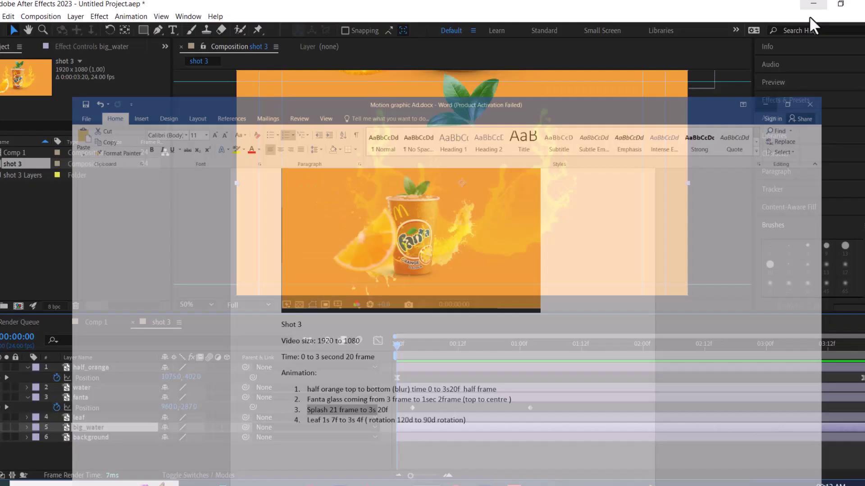
{"action": "left_click", "coordinate": [815, 6]}
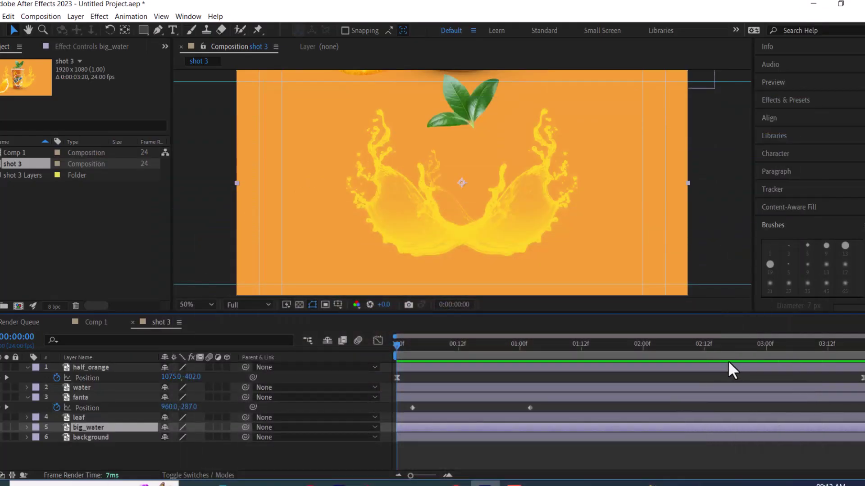
{"action": "left_click_drag", "start_coordinate": [398, 345], "coordinate": [862, 344]}
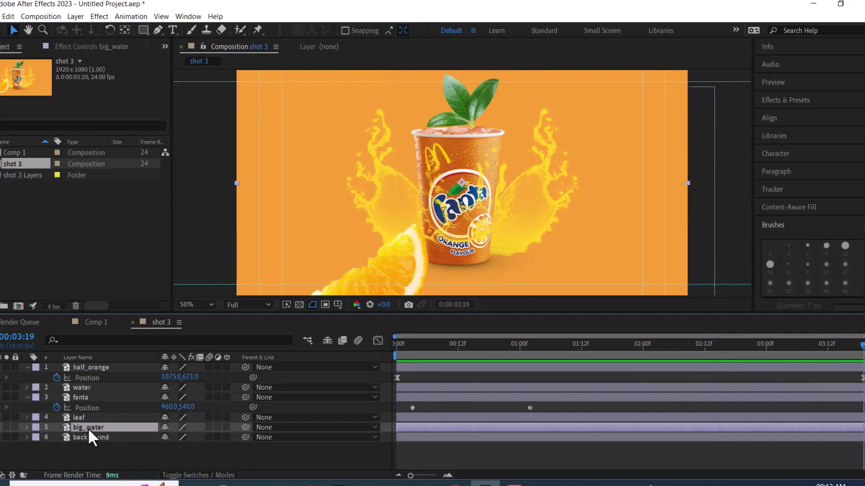
{"action": "key", "text": "p"}
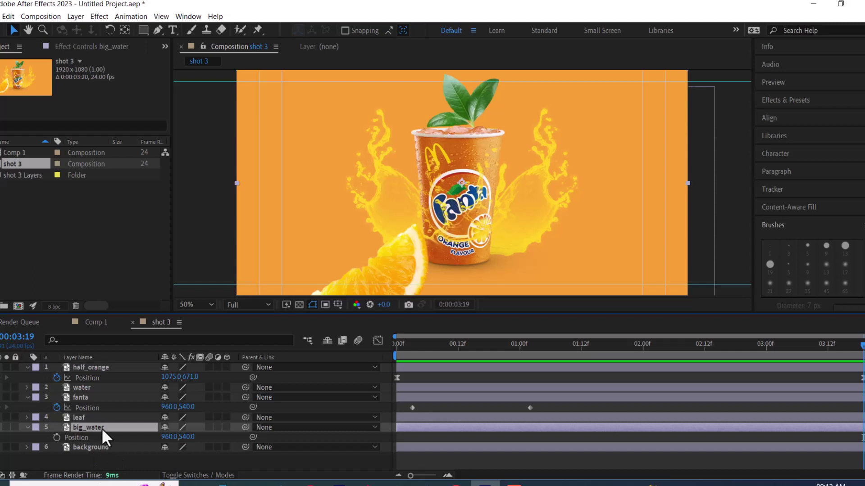
{"action": "key", "text": "shift+s"}
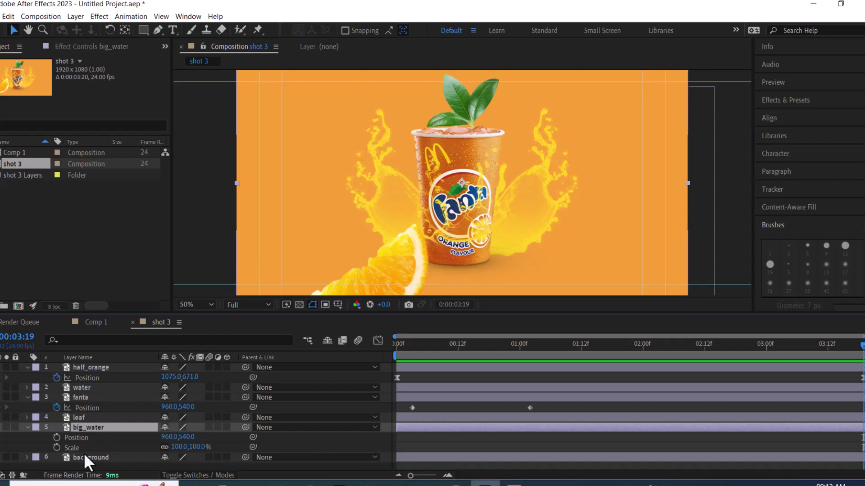
{"action": "left_click", "coordinate": [56, 438]}
{"action": "left_click", "coordinate": [56, 447]}
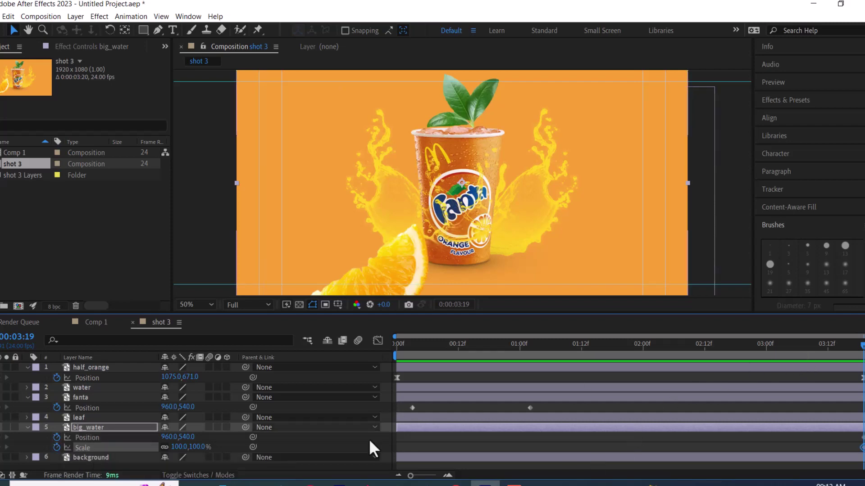
Step: Key the water splash layer's Position and Scale on the last frame
{"action": "left_click", "coordinate": [427, 484]}
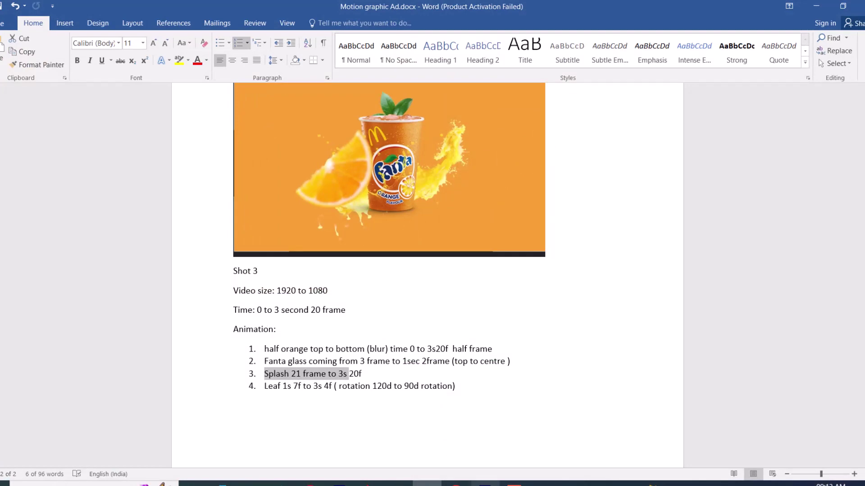
{"action": "left_click", "coordinate": [484, 484]}
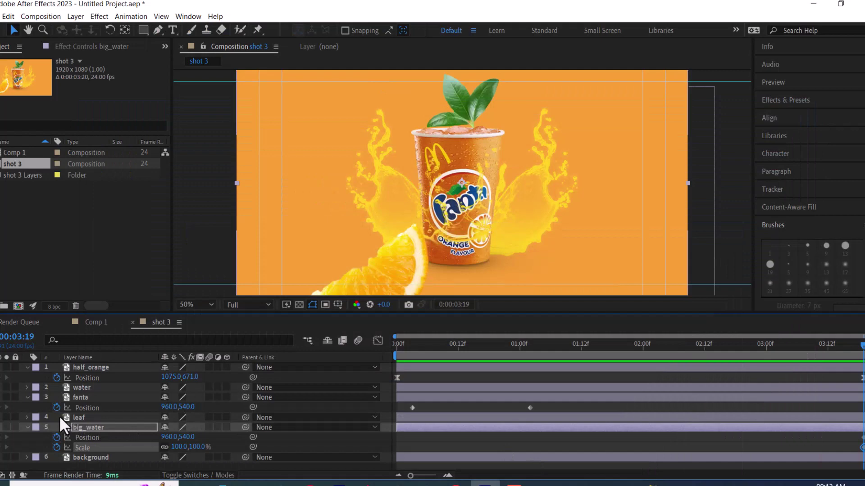
{"action": "left_click", "coordinate": [62, 387]}
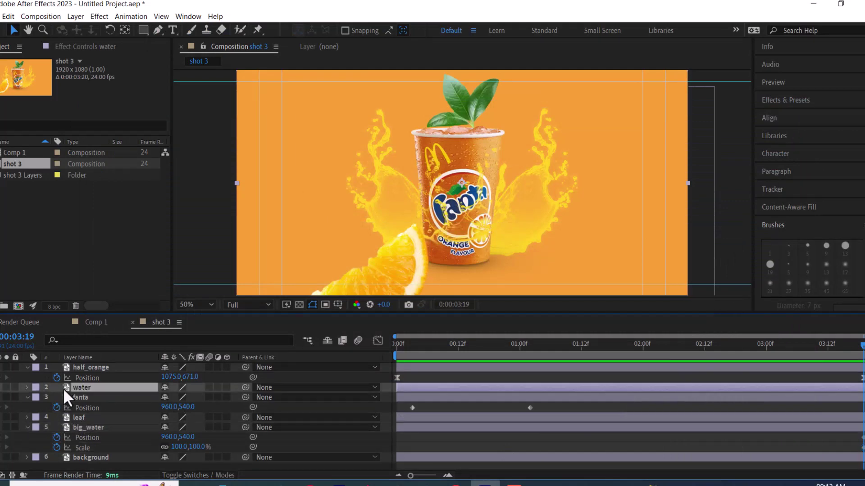
{"action": "key", "text": "p"}
{"action": "left_click", "coordinate": [56, 397]}
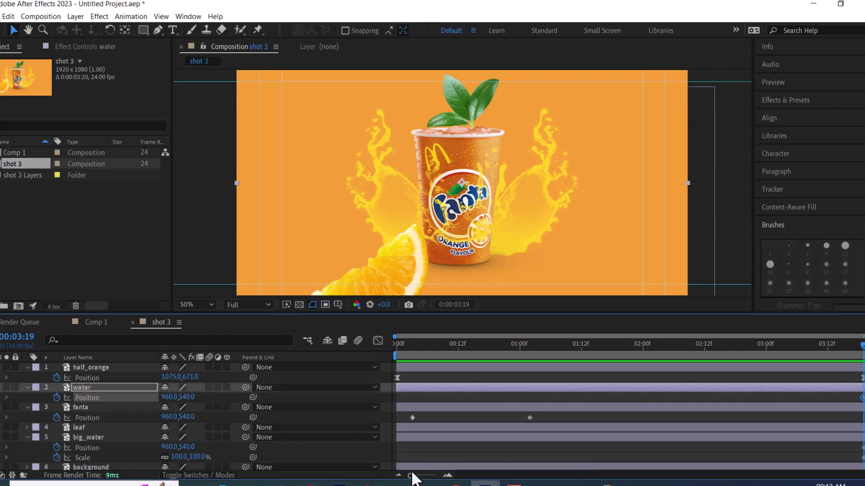
{"action": "left_click", "coordinate": [93, 388]}
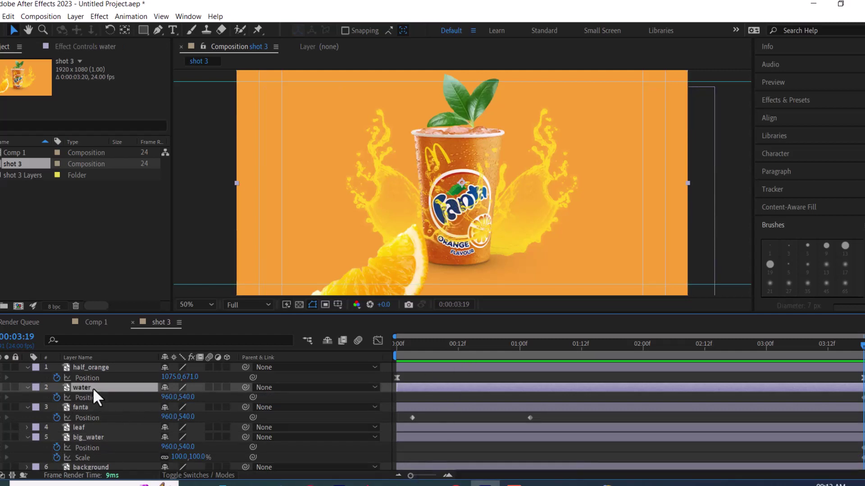
{"action": "key", "text": "shift+s"}
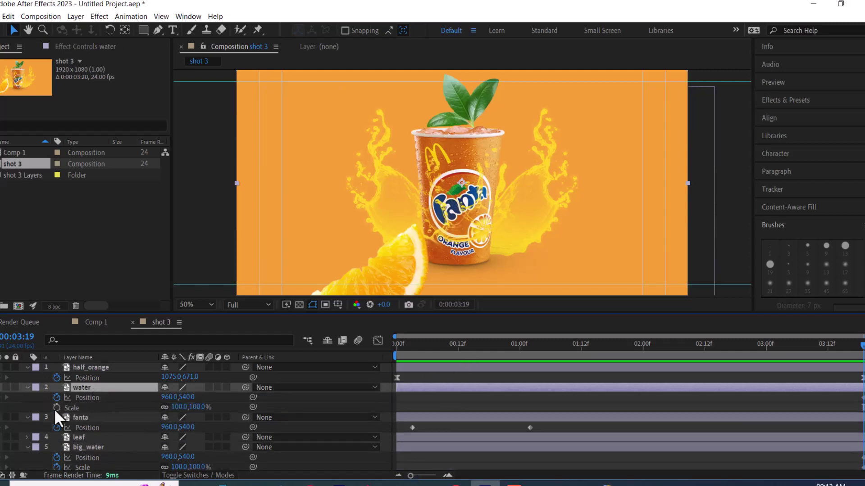
{"action": "left_click", "coordinate": [55, 407]}
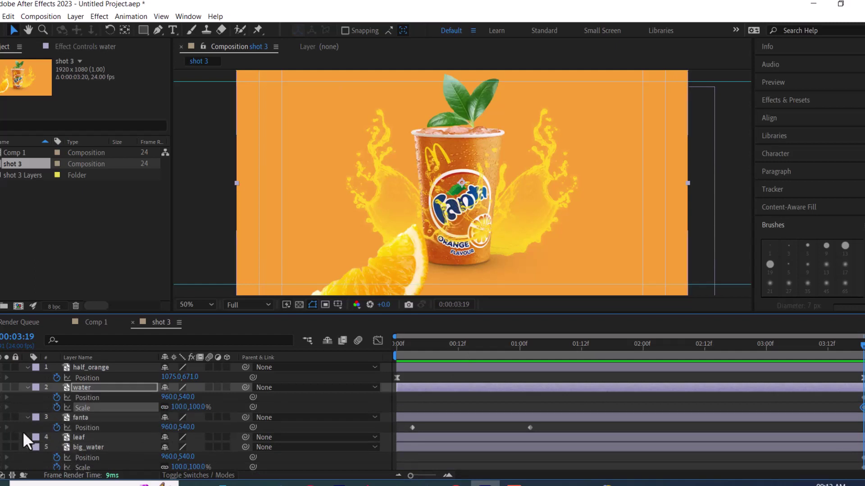
Step: Collapse the fanta and half_orange layers, recheck the splash timing notes, and go to frame 21
{"action": "left_click", "coordinate": [27, 417]}
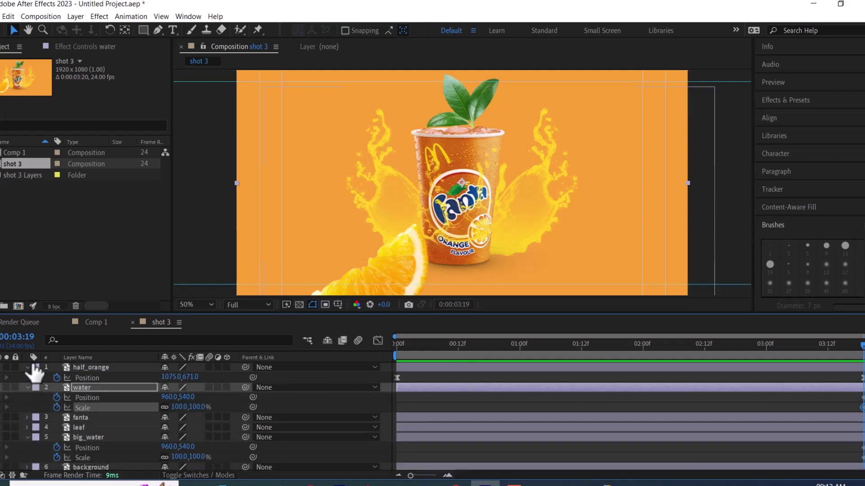
{"action": "left_click", "coordinate": [28, 367]}
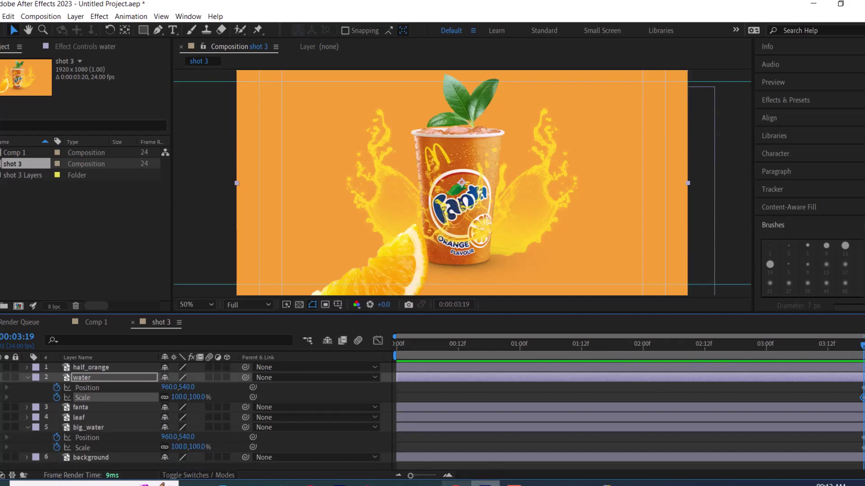
{"action": "left_click", "coordinate": [427, 484]}
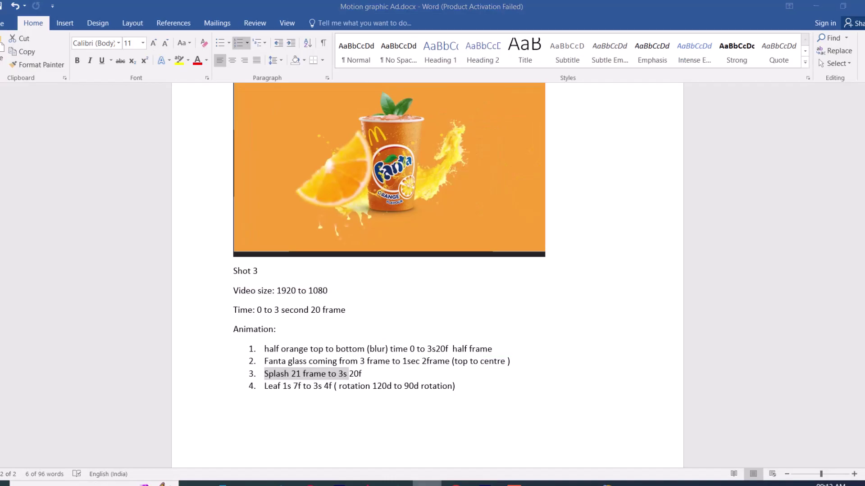
{"action": "left_click", "coordinate": [485, 485]}
{"action": "left_click_drag", "start_coordinate": [434, 350], "coordinate": [505, 350]}
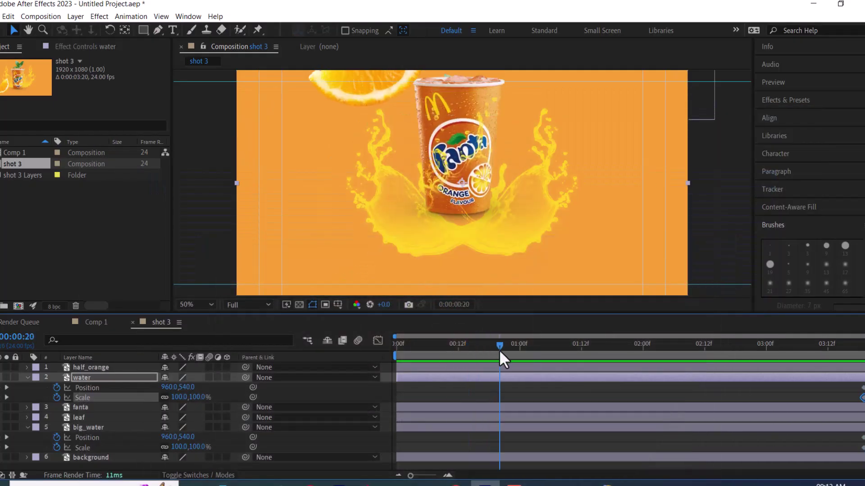
Step: At frame 21, key big_water's Scale at 29% and water's at 51%, then scrub ahead to check their growth
{"action": "left_click_drag", "start_coordinate": [411, 477], "coordinate": [435, 476]}
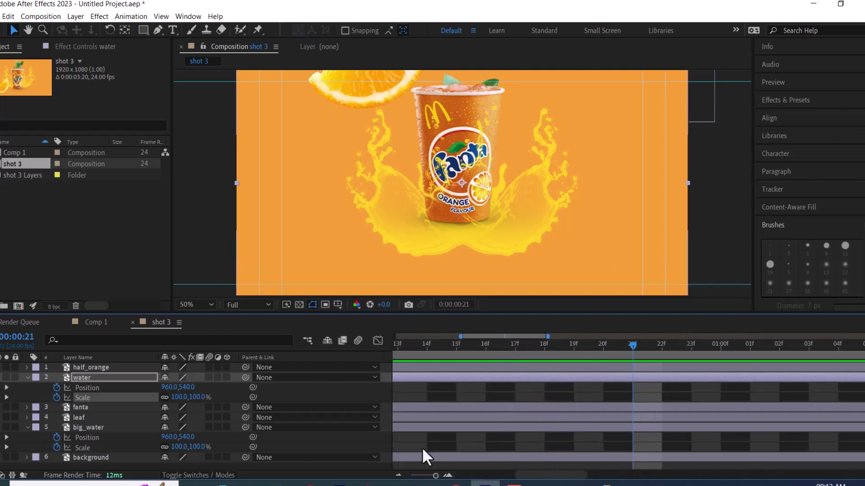
{"action": "left_click", "coordinate": [102, 428]}
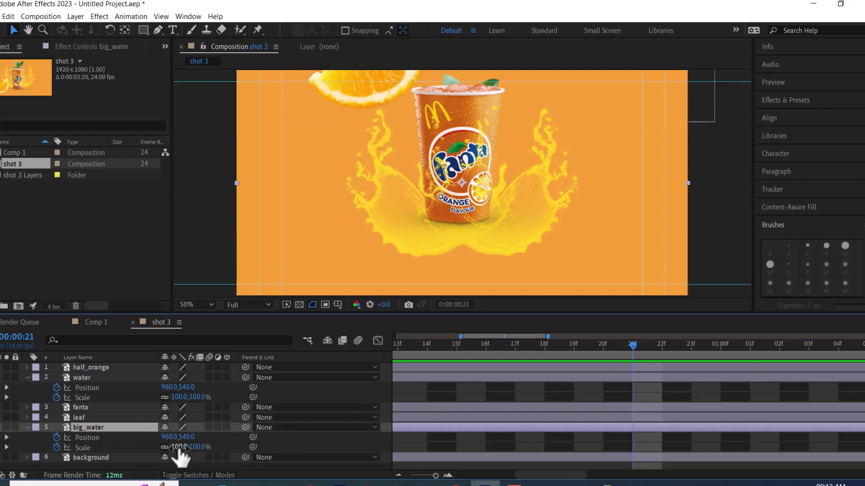
{"action": "left_click_drag", "start_coordinate": [178, 449], "coordinate": [139, 453]}
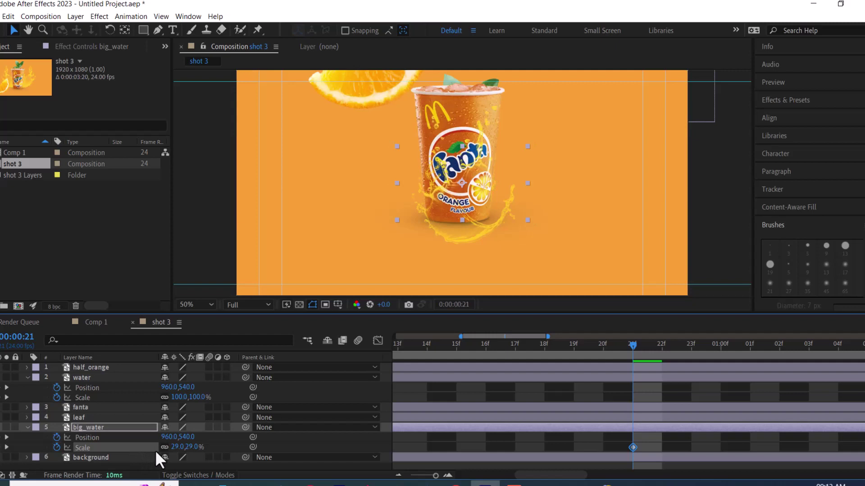
{"action": "left_click_drag", "start_coordinate": [178, 398], "coordinate": [155, 409]}
{"action": "left_click", "coordinate": [570, 377]}
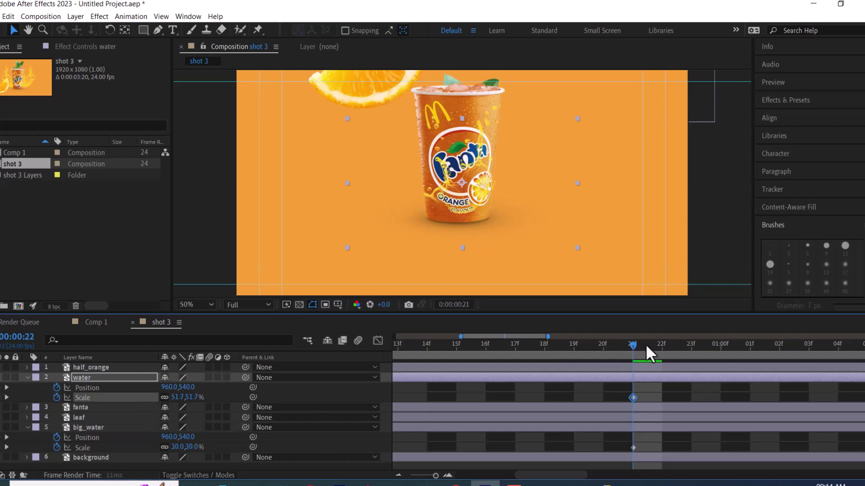
{"action": "left_click_drag", "start_coordinate": [646, 346], "coordinate": [694, 345]}
{"action": "mouse_move", "coordinate": [725, 347]}
{"action": "left_mouse_down"}
{"action": "mouse_move", "coordinate": [858, 345]}
{"action": "mouse_move", "coordinate": [849, 359]}
{"action": "left_mouse_up"}
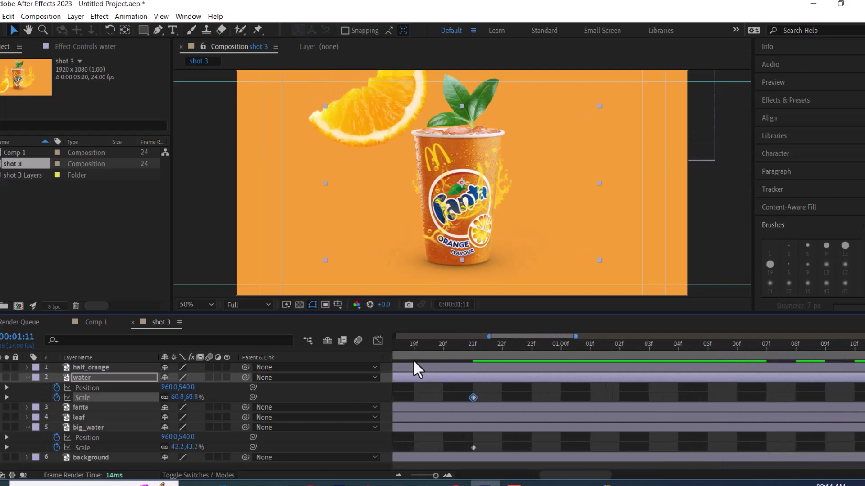
{"action": "left_click_drag", "start_coordinate": [435, 478], "coordinate": [414, 477]}
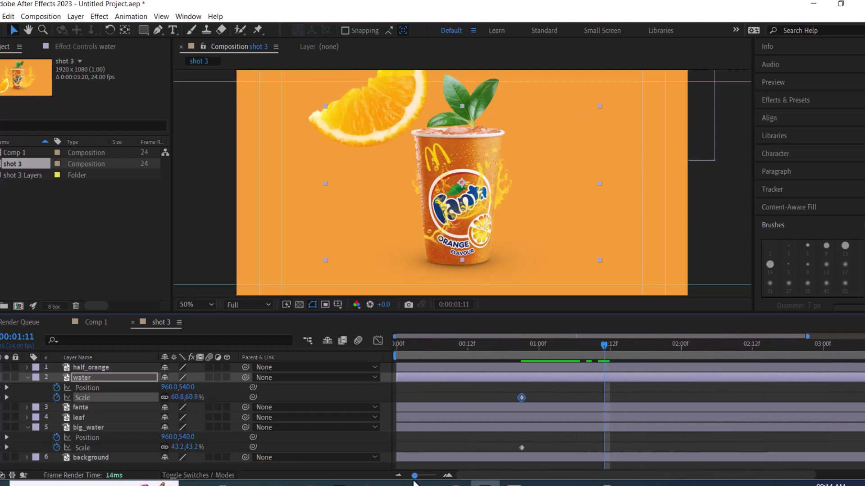
{"action": "left_click_drag", "start_coordinate": [602, 351], "coordinate": [760, 348]}
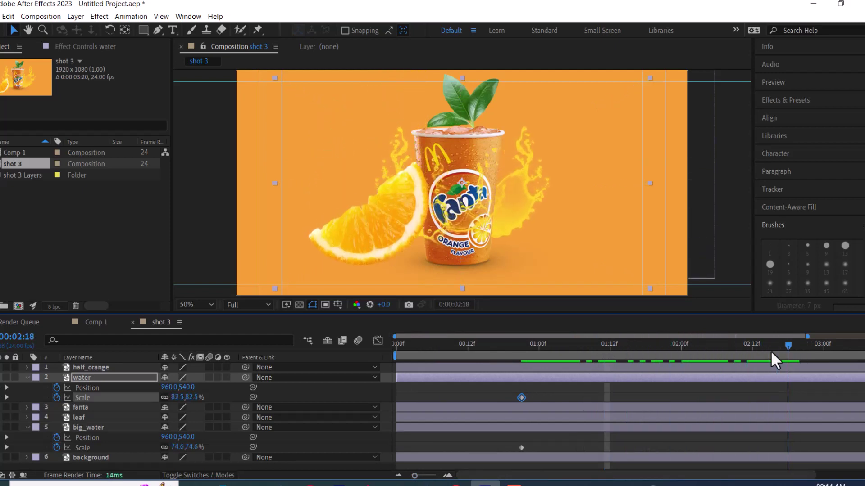
{"action": "mouse_move", "coordinate": [761, 347]}
{"action": "left_mouse_down"}
{"action": "mouse_move", "coordinate": [801, 349]}
{"action": "mouse_move", "coordinate": [643, 348]}
{"action": "left_mouse_up"}
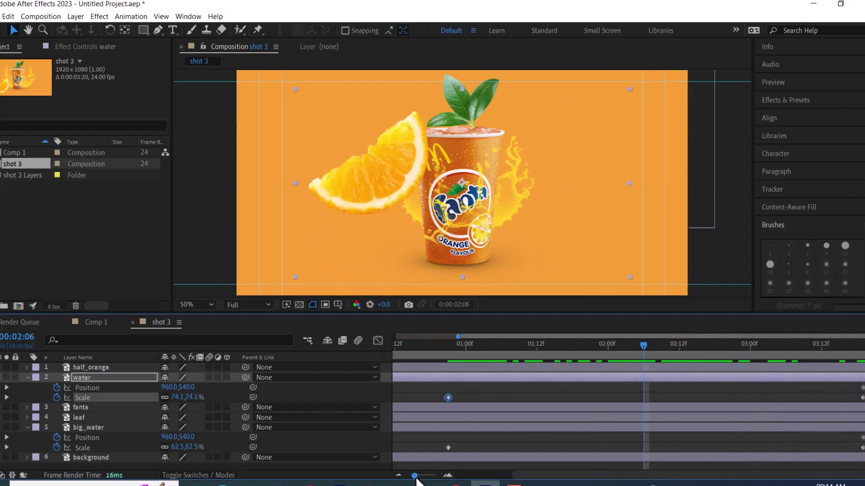
{"action": "left_click_drag", "start_coordinate": [416, 479], "coordinate": [400, 482]}
{"action": "key", "text": "space"}
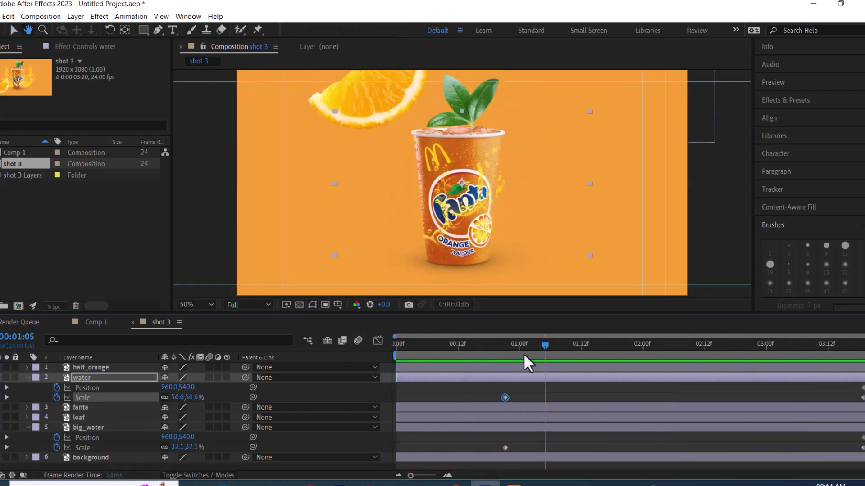
{"action": "left_click", "coordinate": [501, 347]}
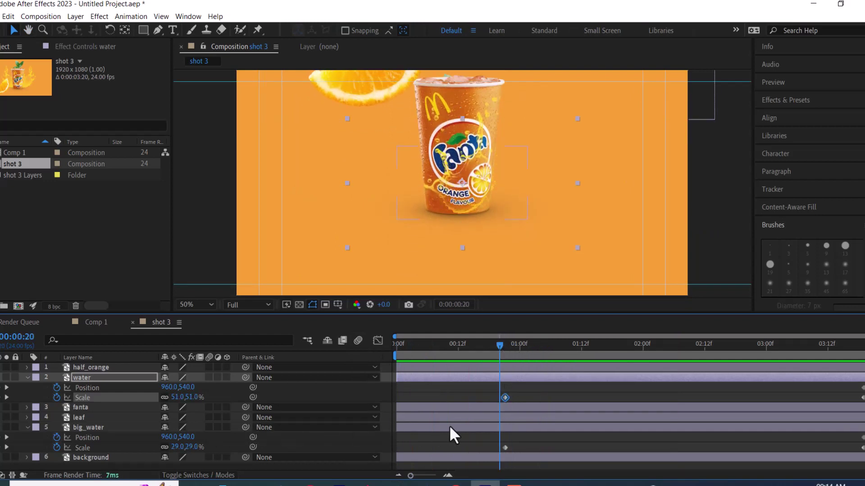
Step: Trim the water and big_water layer bars to start at frame 21
{"action": "left_click", "coordinate": [505, 343]}
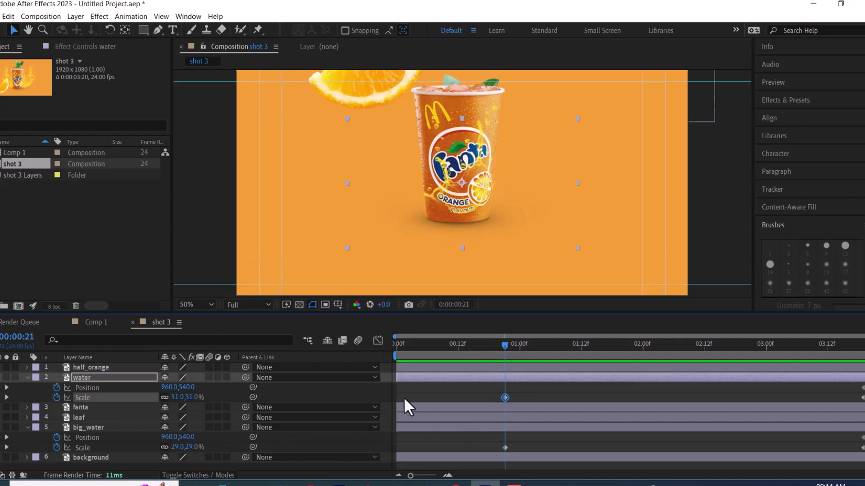
{"action": "left_click_drag", "start_coordinate": [397, 377], "coordinate": [422, 378]}
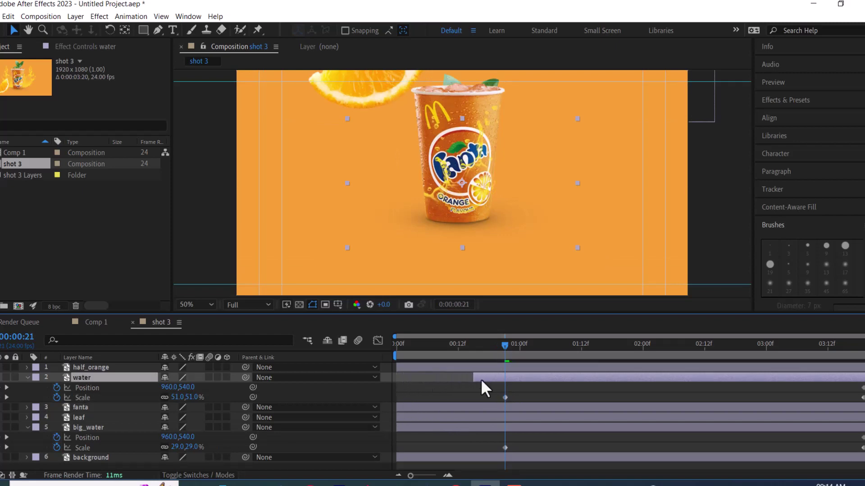
{"action": "left_click_drag", "start_coordinate": [481, 381], "coordinate": [500, 382]}
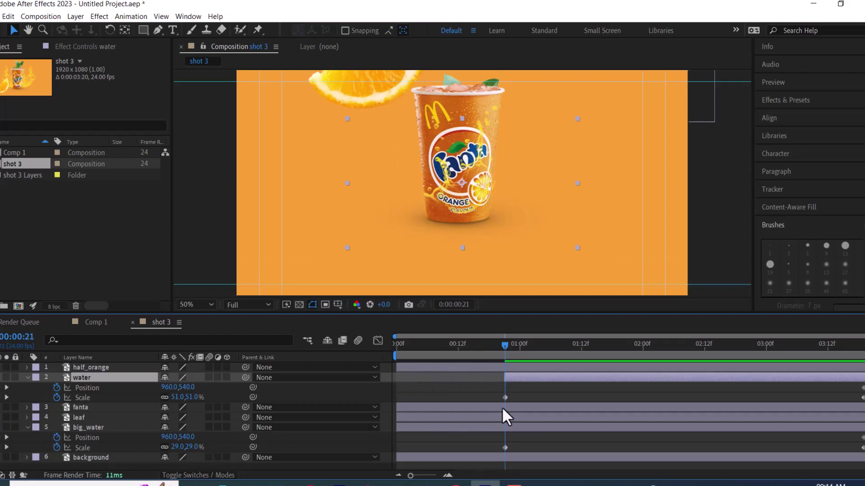
{"action": "left_click", "coordinate": [423, 428]}
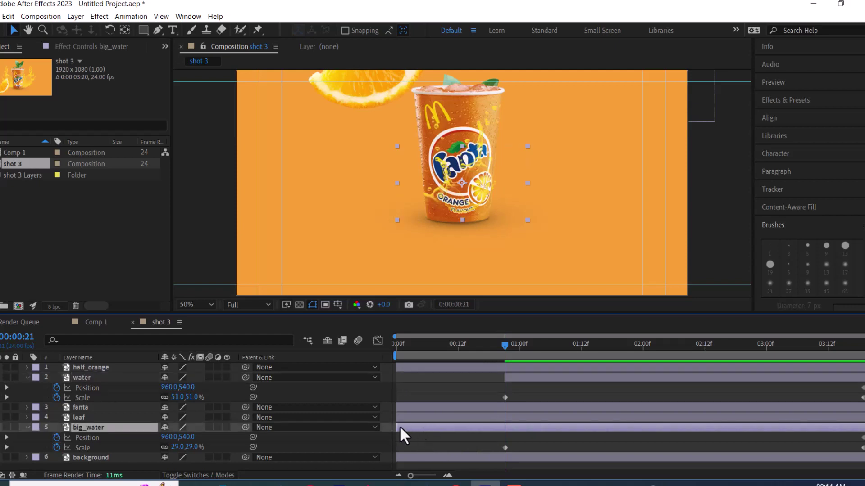
{"action": "left_click_drag", "start_coordinate": [400, 428], "coordinate": [492, 428]}
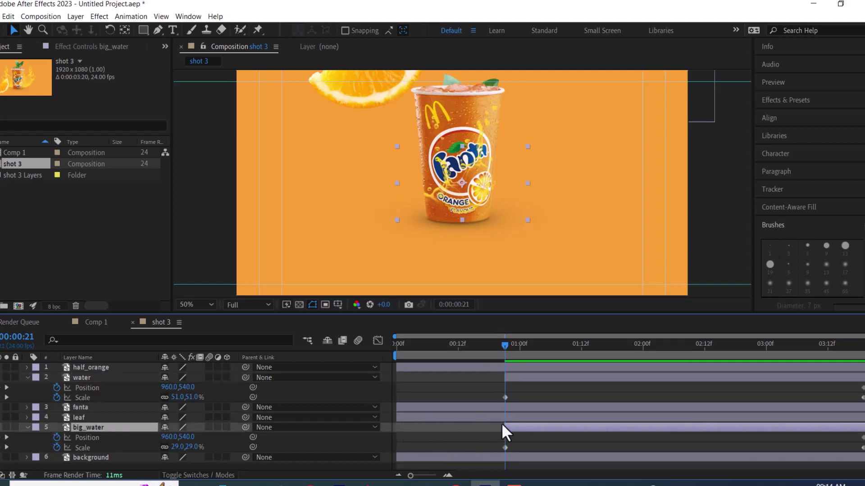
Step: Preview from frame 15 and scrub forward to watch the splashes grow
{"action": "left_click_drag", "start_coordinate": [507, 350], "coordinate": [473, 349]}
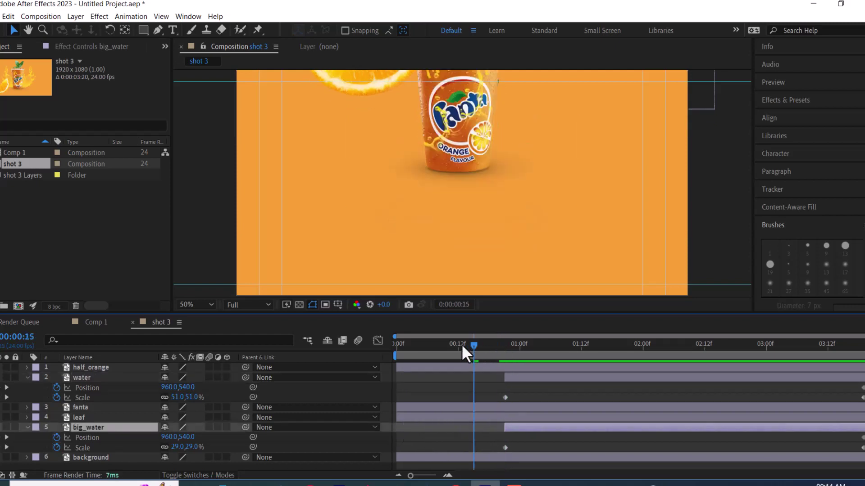
{"action": "key", "text": "space"}
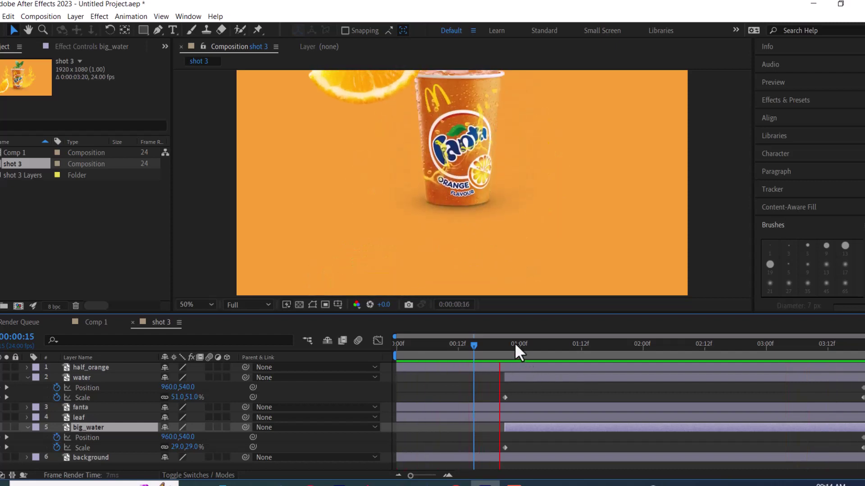
{"action": "left_click_drag", "start_coordinate": [514, 343], "coordinate": [504, 345]}
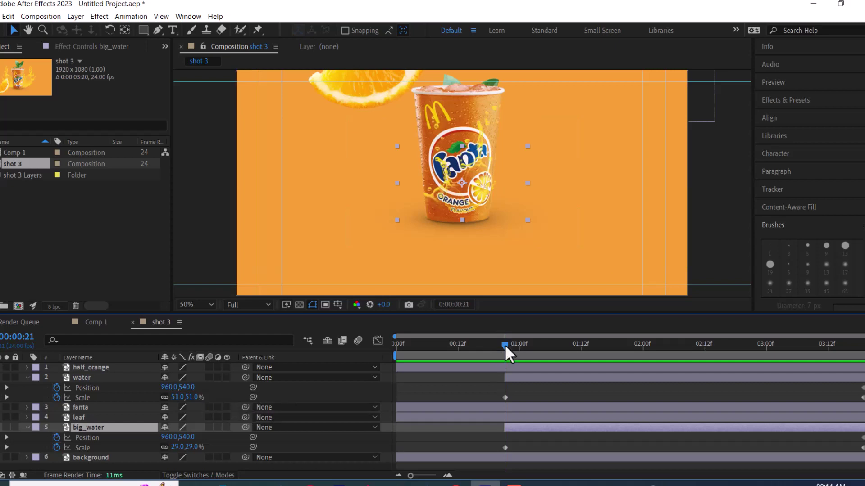
{"action": "left_click_drag", "start_coordinate": [504, 344], "coordinate": [542, 354]}
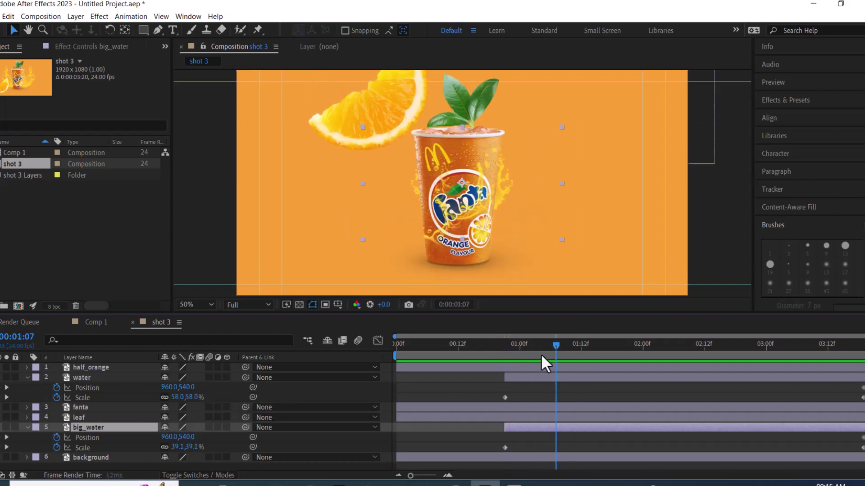
{"action": "left_click", "coordinate": [504, 354]}
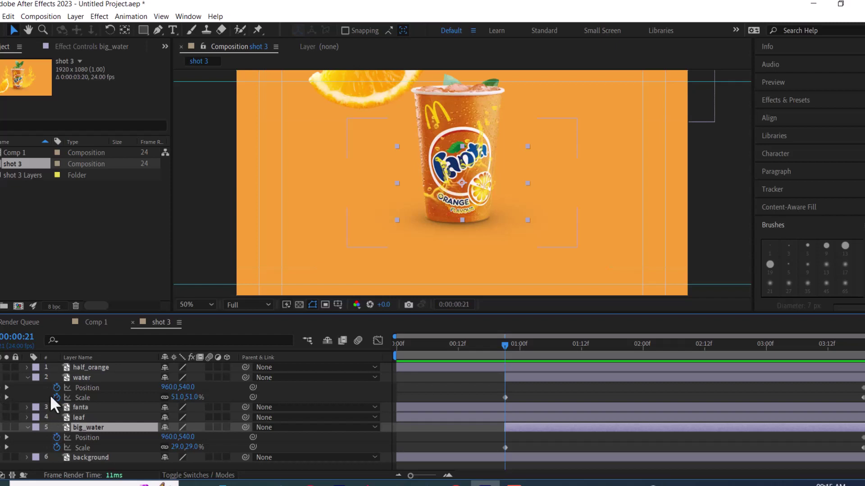
Step: Key the water splash's Position 40 px lower and slide that keyframe to 01:07
{"action": "left_click_drag", "start_coordinate": [186, 388], "coordinate": [208, 388]}
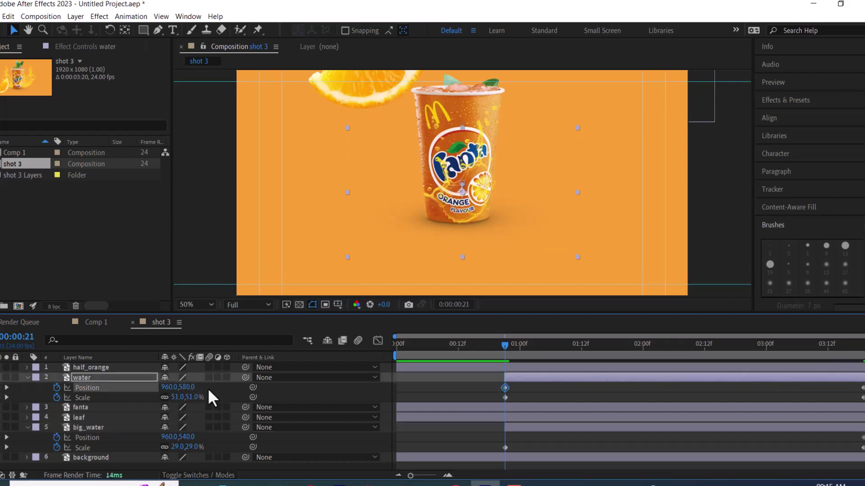
{"action": "mouse_move", "coordinate": [505, 340]}
{"action": "left_mouse_down"}
{"action": "mouse_move", "coordinate": [609, 350]}
{"action": "mouse_move", "coordinate": [510, 353]}
{"action": "mouse_move", "coordinate": [629, 353]}
{"action": "mouse_move", "coordinate": [504, 358]}
{"action": "left_mouse_up"}
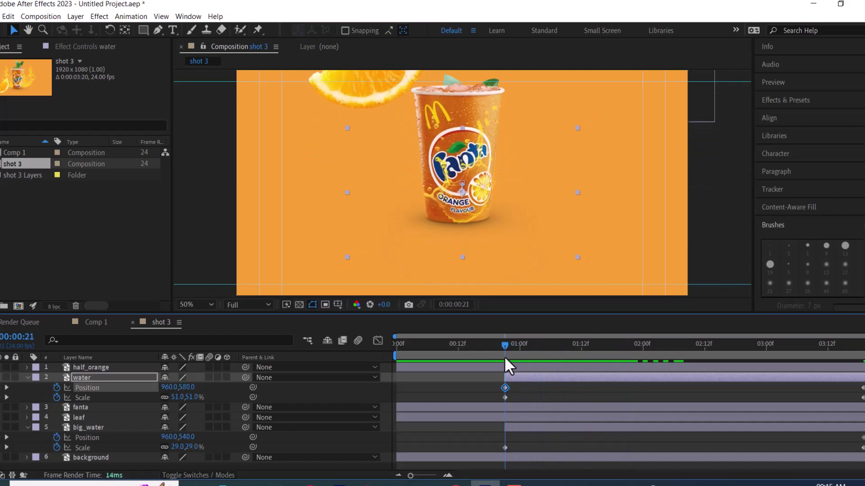
{"action": "left_click_drag", "start_coordinate": [504, 356], "coordinate": [555, 355]}
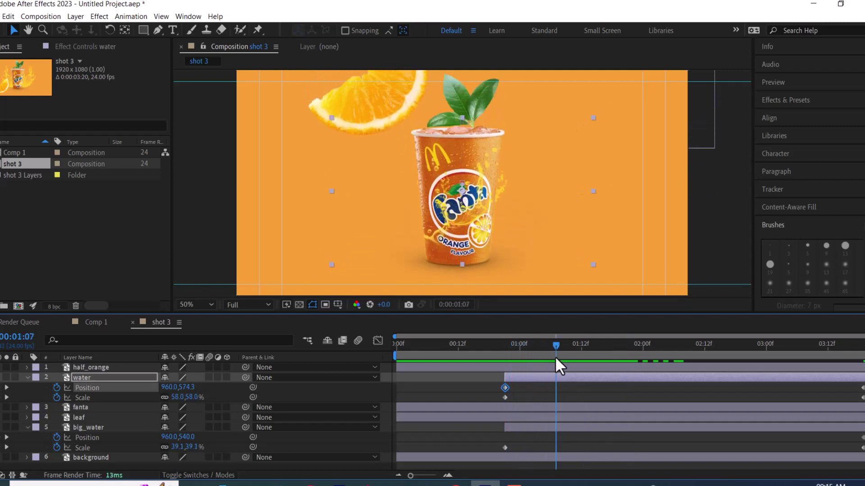
{"action": "left_click_drag", "start_coordinate": [532, 389], "coordinate": [556, 387]}
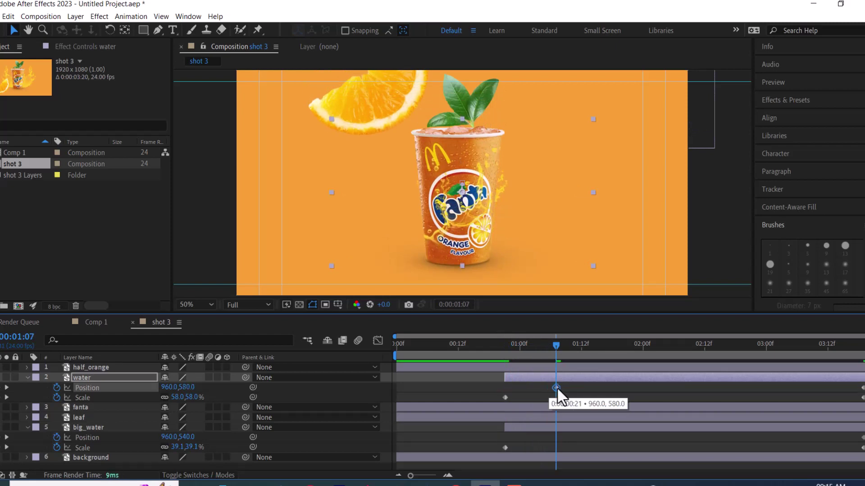
{"action": "left_click", "coordinate": [591, 347]}
{"action": "left_click_drag", "start_coordinate": [600, 347], "coordinate": [629, 348]}
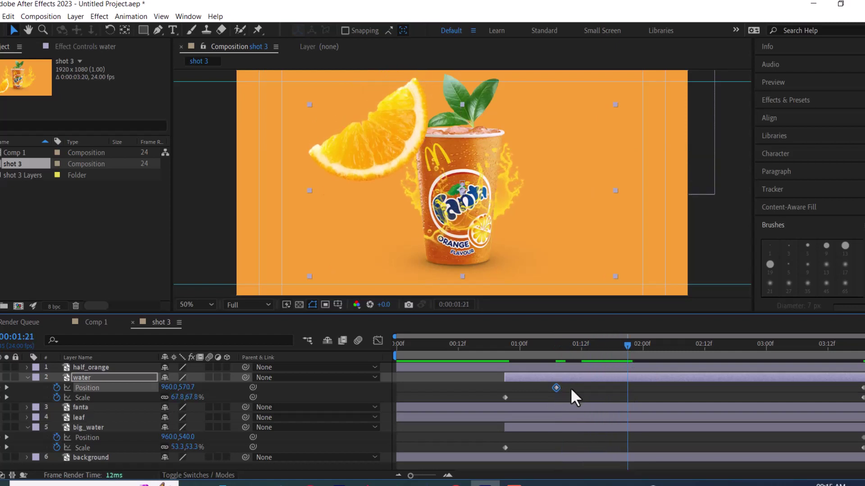
Step: Move water's Position keyframe to 01:21 at Y 671 and key big_water's Position there at Y 712
{"action": "left_click_drag", "start_coordinate": [556, 387], "coordinate": [627, 388]}
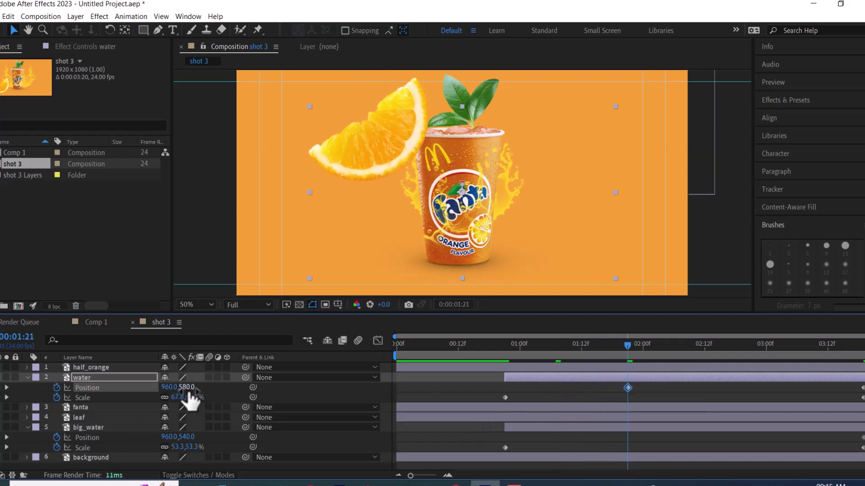
{"action": "left_click_drag", "start_coordinate": [195, 393], "coordinate": [260, 381]}
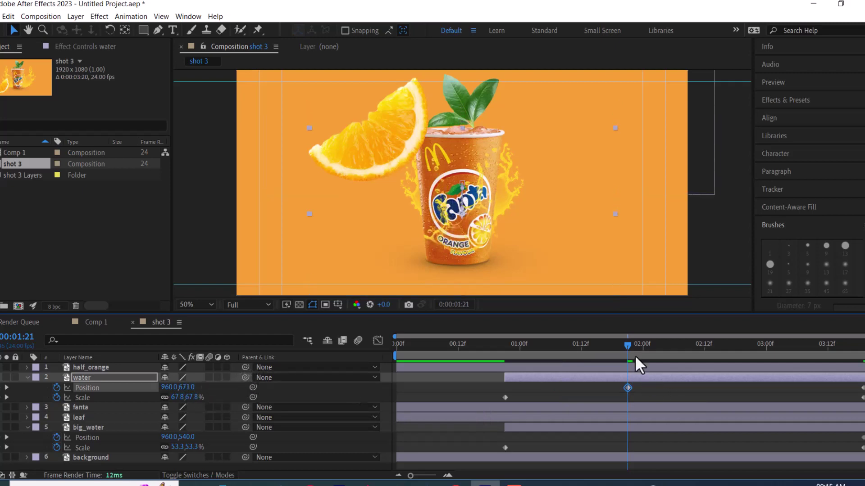
{"action": "mouse_move", "coordinate": [627, 346]}
{"action": "left_mouse_down"}
{"action": "mouse_move", "coordinate": [863, 358]}
{"action": "mouse_move", "coordinate": [787, 397]}
{"action": "mouse_move", "coordinate": [863, 388]}
{"action": "mouse_move", "coordinate": [863, 412]}
{"action": "mouse_move", "coordinate": [627, 419]}
{"action": "left_mouse_up"}
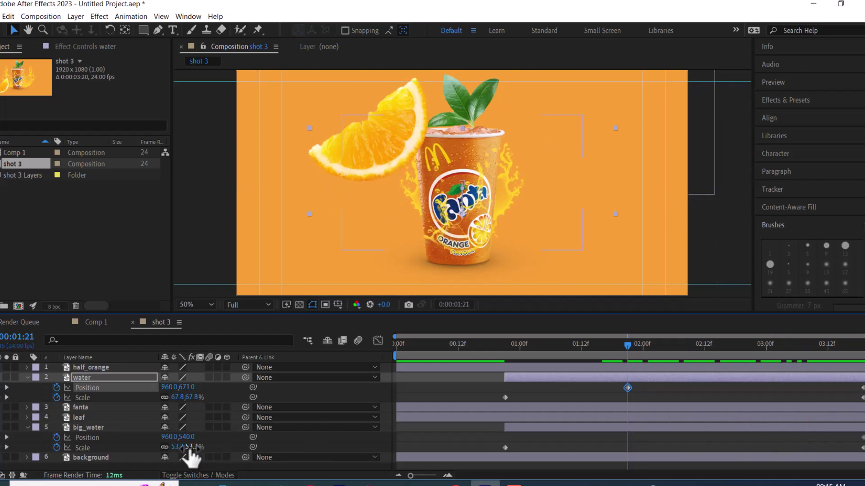
{"action": "left_click_drag", "start_coordinate": [185, 438], "coordinate": [298, 435]}
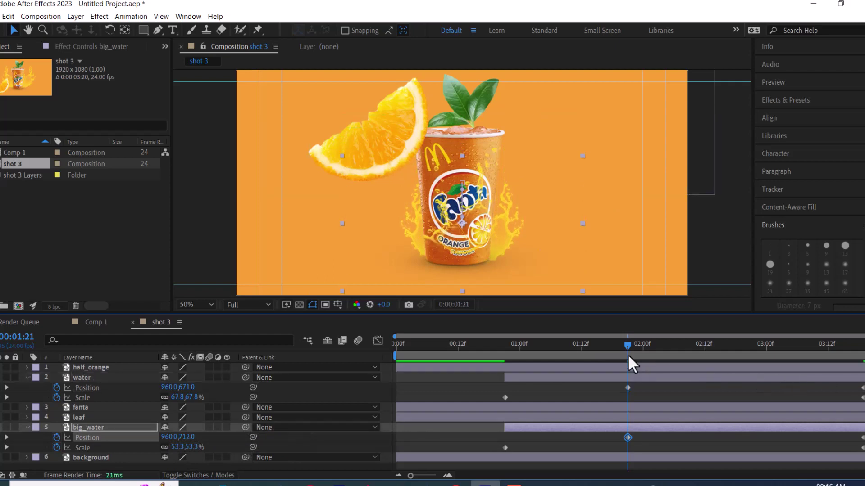
Step: Move the water and big_water Scale keyframes to 01:21 and preview the splash motion
{"action": "mouse_move", "coordinate": [627, 345]}
{"action": "left_mouse_down"}
{"action": "mouse_move", "coordinate": [862, 345]}
{"action": "mouse_move", "coordinate": [475, 386]}
{"action": "left_mouse_up"}
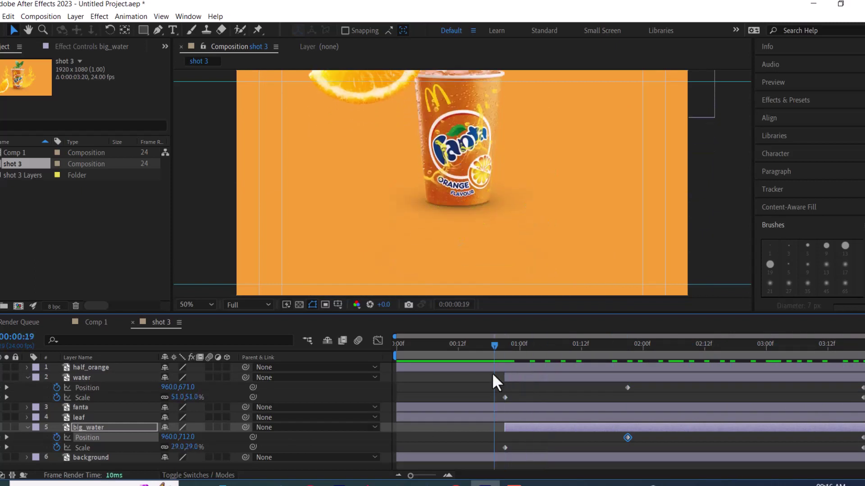
{"action": "key", "text": "space"}
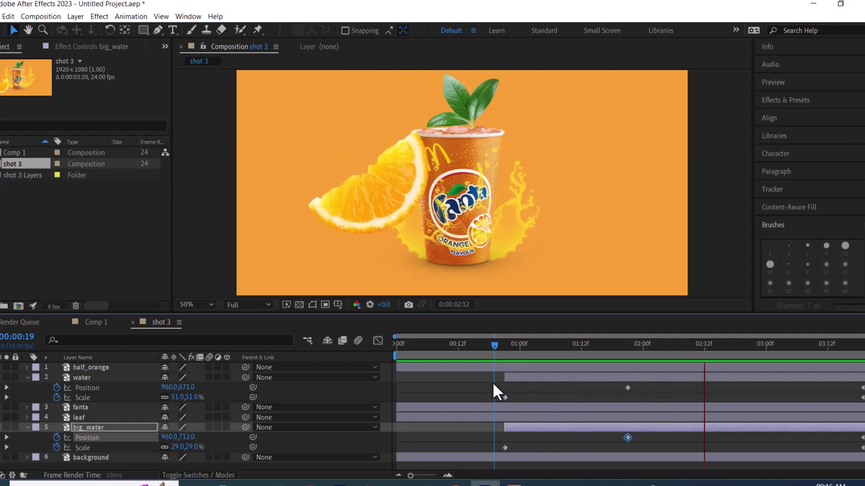
{"action": "key", "text": "space"}
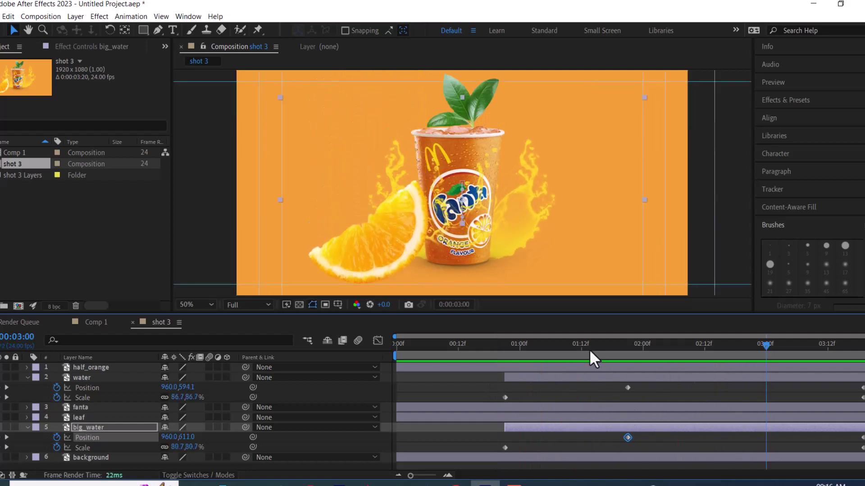
{"action": "left_click_drag", "start_coordinate": [589, 351], "coordinate": [629, 356]}
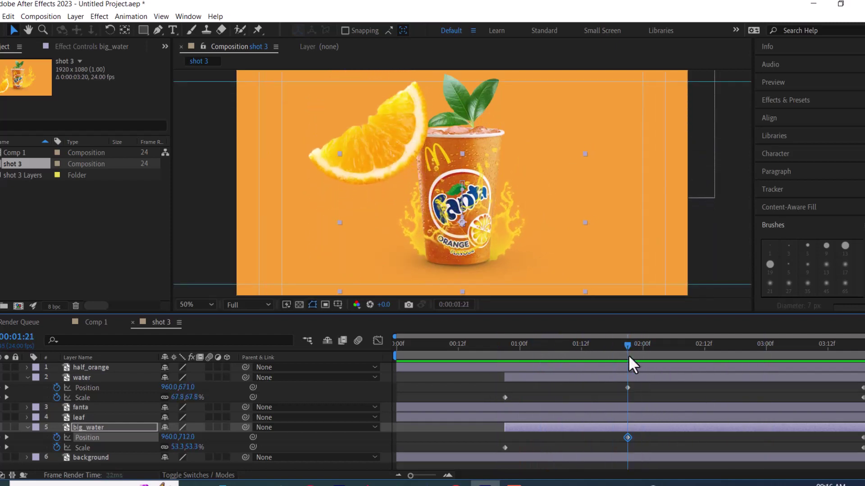
{"action": "left_click_drag", "start_coordinate": [506, 397], "coordinate": [631, 404]}
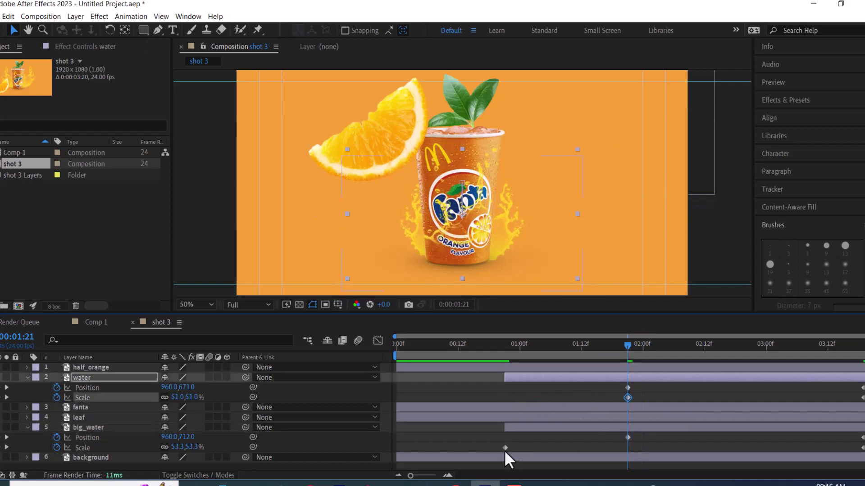
{"action": "left_click_drag", "start_coordinate": [505, 448], "coordinate": [622, 454]}
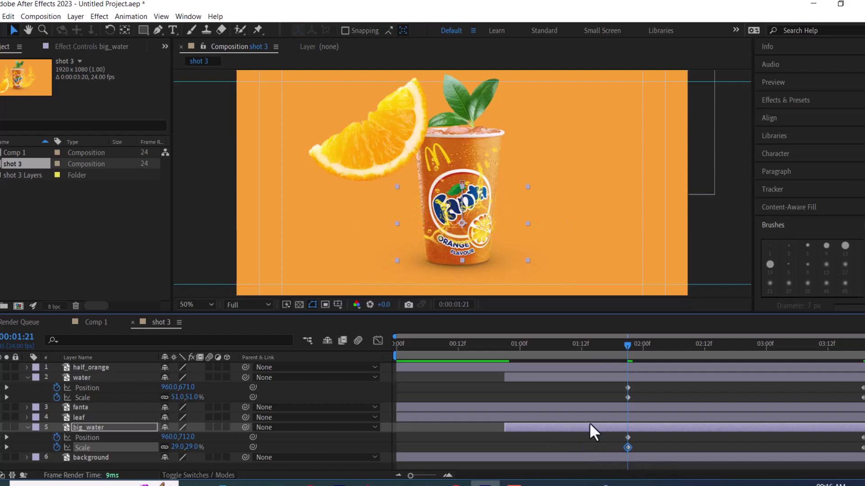
{"action": "left_click", "coordinate": [489, 343]}
{"action": "key", "text": "space"}
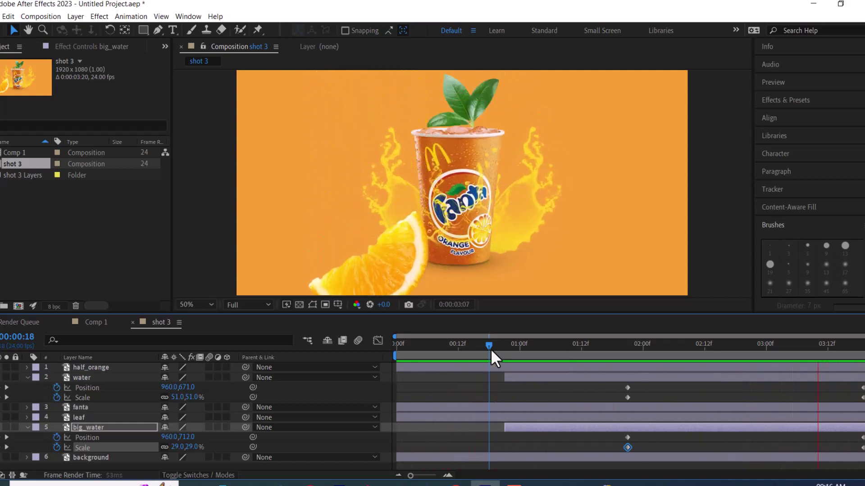
{"action": "key", "text": "space"}
Step: Apply Easy Ease to all the splash layers' Position and Scale keyframes and preview
{"action": "key", "text": "apostrophe"}
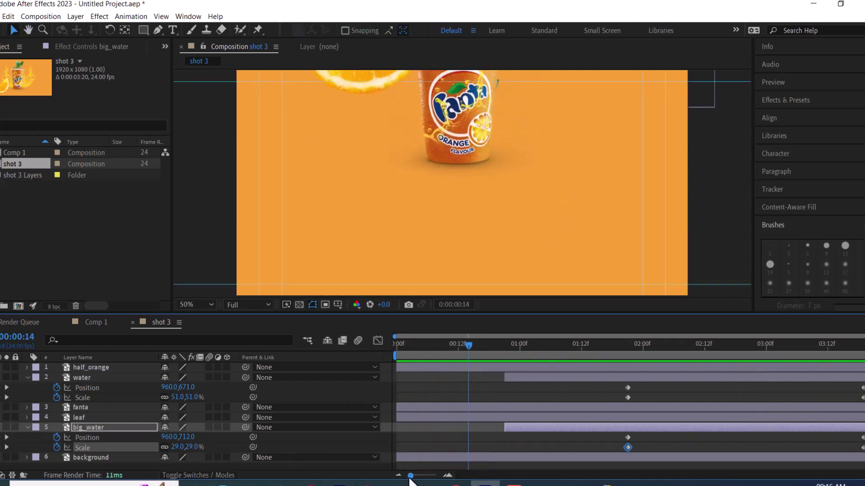
{"action": "mouse_move", "coordinate": [410, 476]}
{"action": "left_mouse_down"}
{"action": "mouse_move", "coordinate": [420, 476]}
{"action": "mouse_move", "coordinate": [398, 482]}
{"action": "left_mouse_up"}
{"action": "left_click_drag", "start_coordinate": [621, 384], "coordinate": [862, 406]}
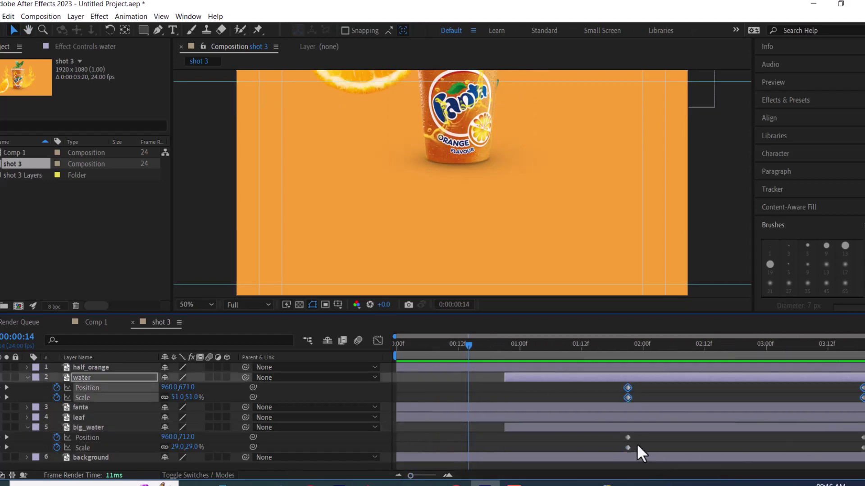
{"action": "left_click_drag", "start_coordinate": [621, 444], "coordinate": [863, 453]}
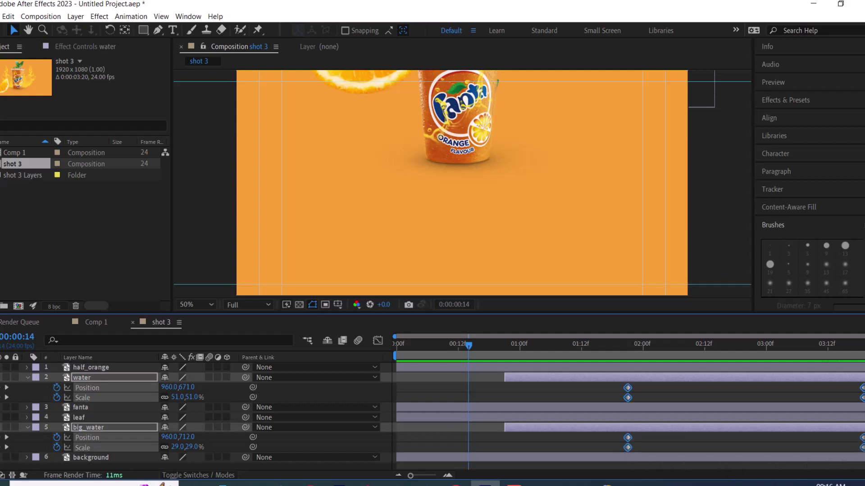
{"action": "right_click", "coordinate": [626, 396]}
{"action": "mouse_move", "coordinate": [708, 387]}
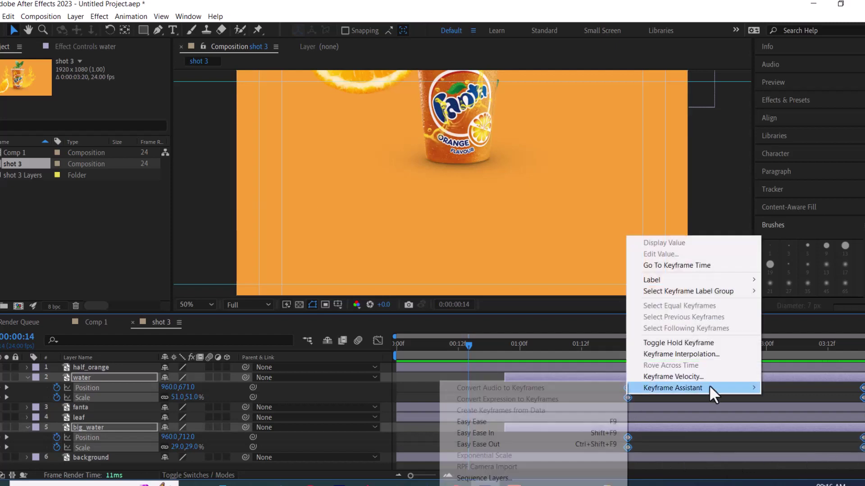
{"action": "left_click", "coordinate": [496, 426]}
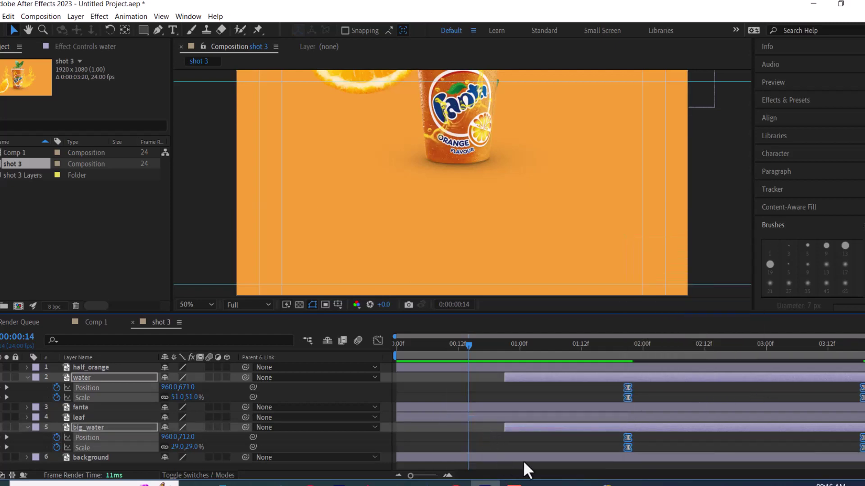
{"action": "key", "text": "space"}
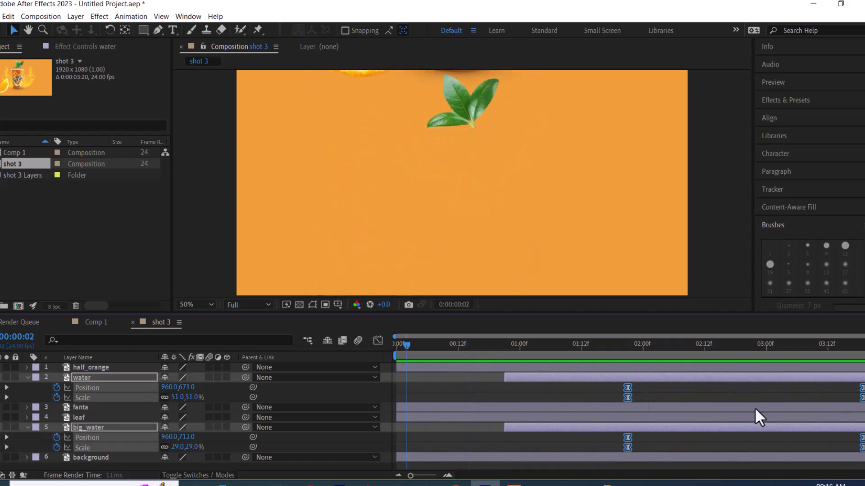
{"action": "key", "text": "space"}
Step: Go to the last frame at 03:19 and collapse the water and big_water layers
{"action": "mouse_move", "coordinate": [587, 347]}
{"action": "left_mouse_down"}
{"action": "mouse_move", "coordinate": [765, 356]}
{"action": "mouse_move", "coordinate": [863, 347]}
{"action": "left_mouse_up"}
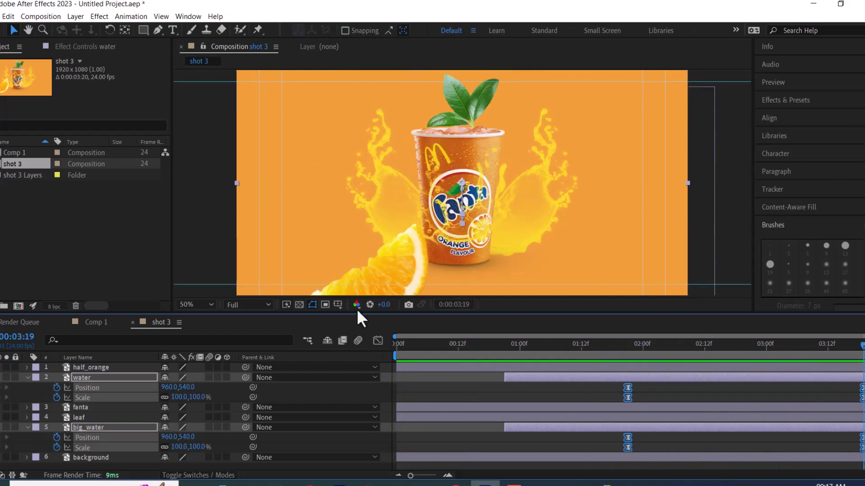
{"action": "left_click", "coordinate": [27, 377]}
{"action": "left_click", "coordinate": [28, 407]}
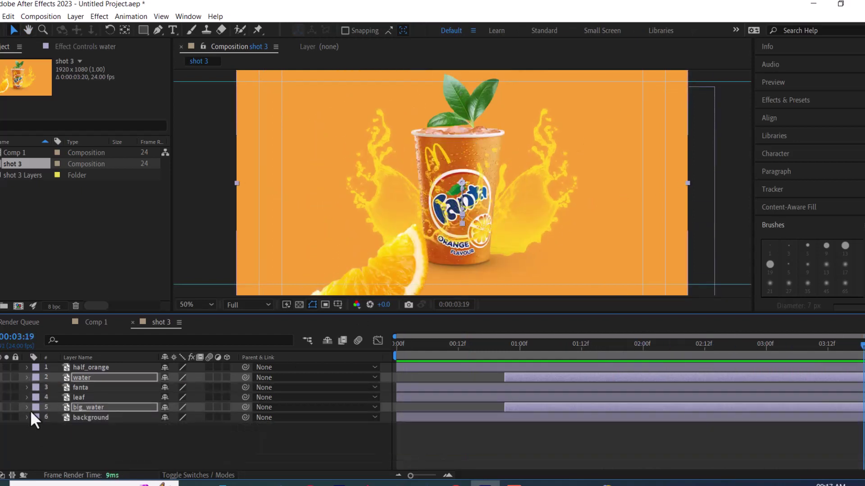
{"action": "left_click", "coordinate": [91, 397]}
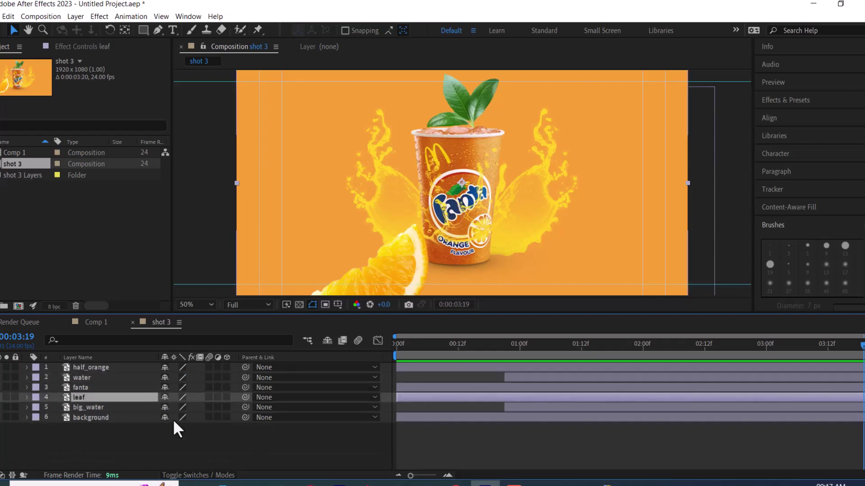
{"action": "left_click", "coordinate": [430, 481]}
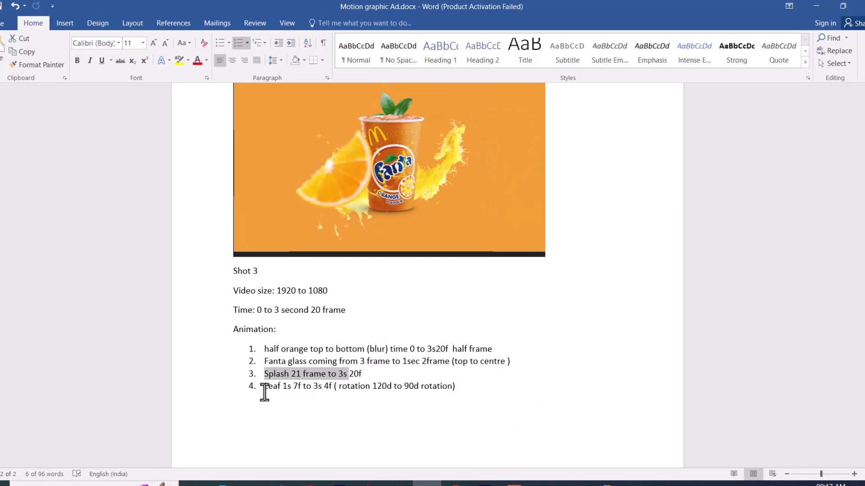
{"action": "left_click_drag", "start_coordinate": [264, 392], "coordinate": [300, 389]}
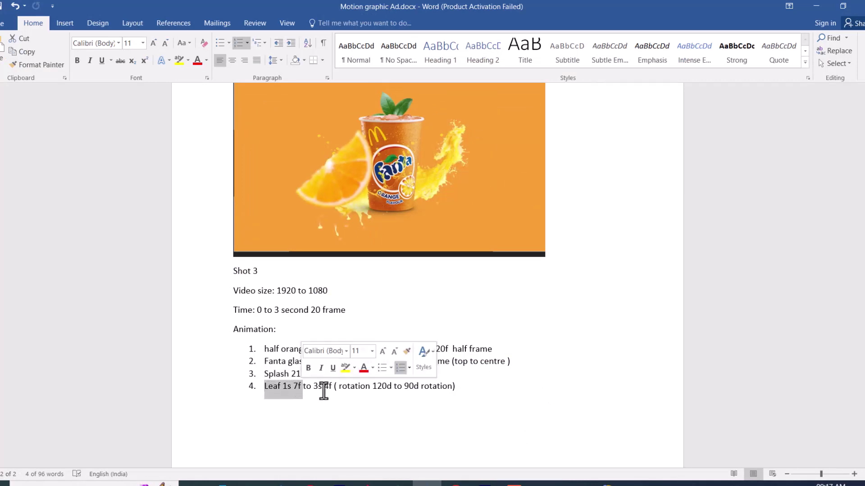
{"action": "key", "text": "alt+Tab"}
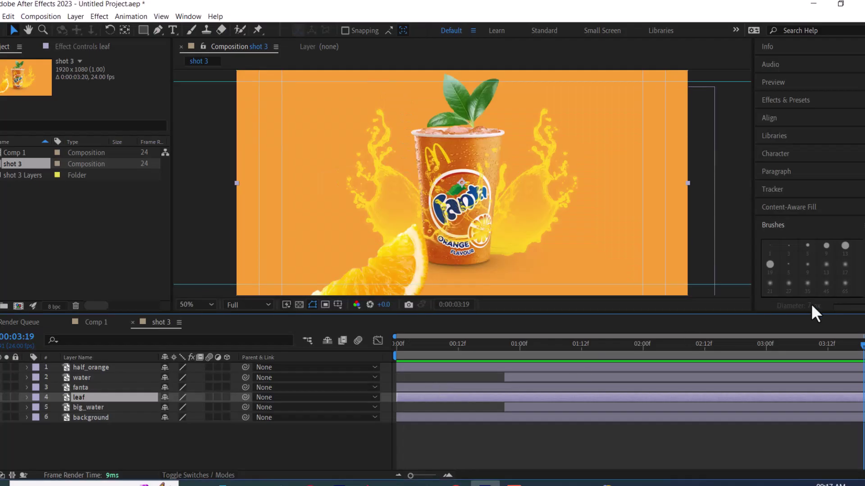
Step: Key the leaf's lower resting Position, 960, 787, at 03:04
{"action": "left_click", "coordinate": [791, 350]}
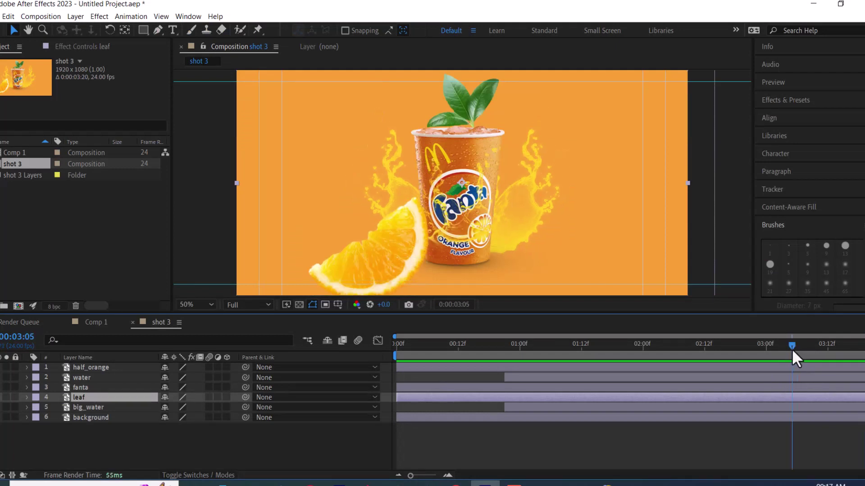
{"action": "left_click_drag", "start_coordinate": [410, 476], "coordinate": [431, 475]}
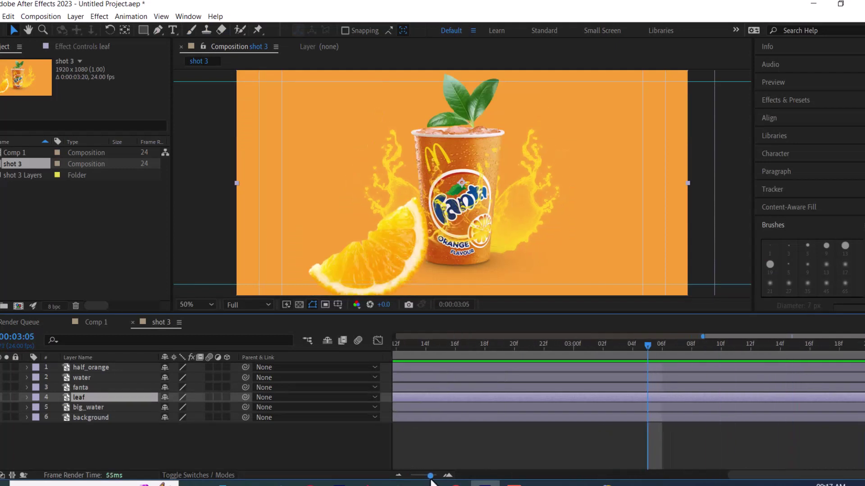
{"action": "left_click_drag", "start_coordinate": [634, 345], "coordinate": [617, 345]}
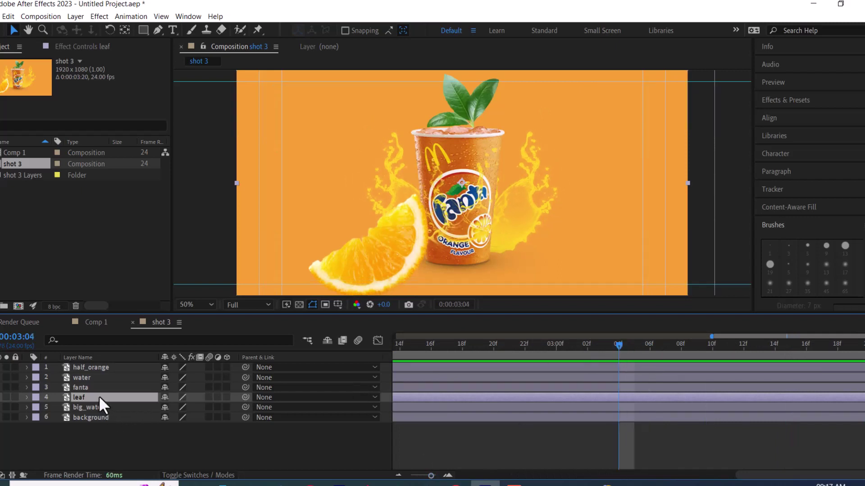
{"action": "key", "text": "p"}
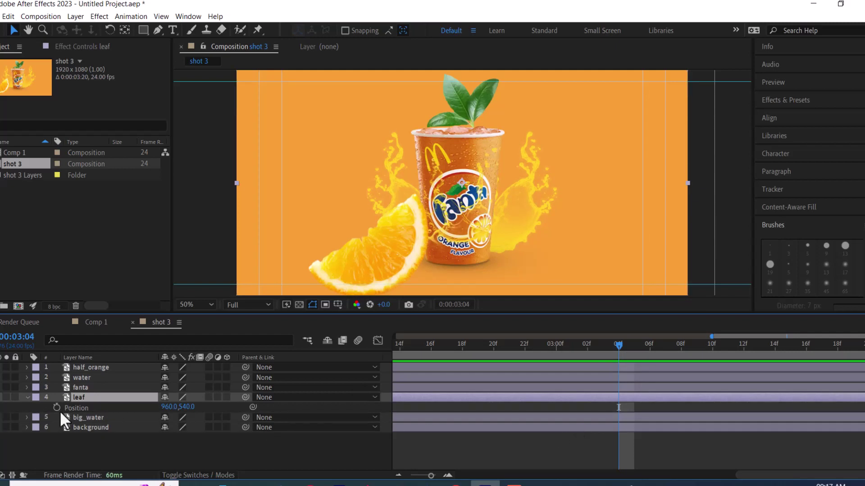
{"action": "left_click", "coordinate": [54, 407]}
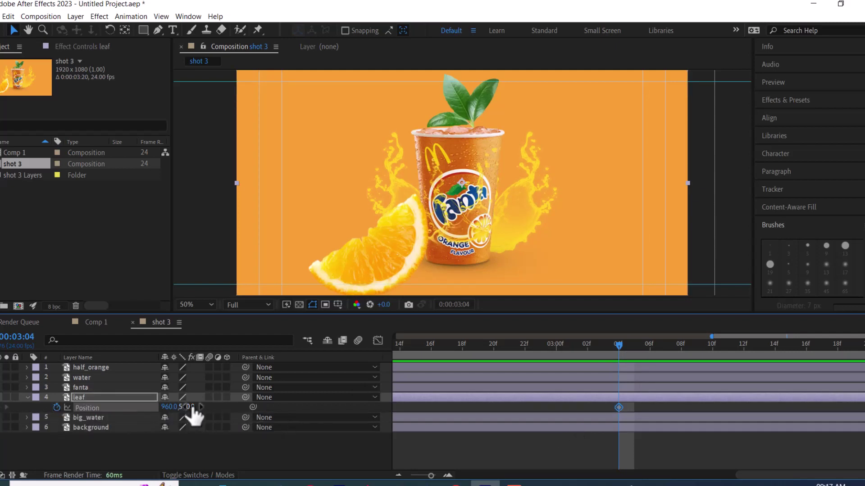
{"action": "left_click_drag", "start_coordinate": [187, 407], "coordinate": [307, 394]}
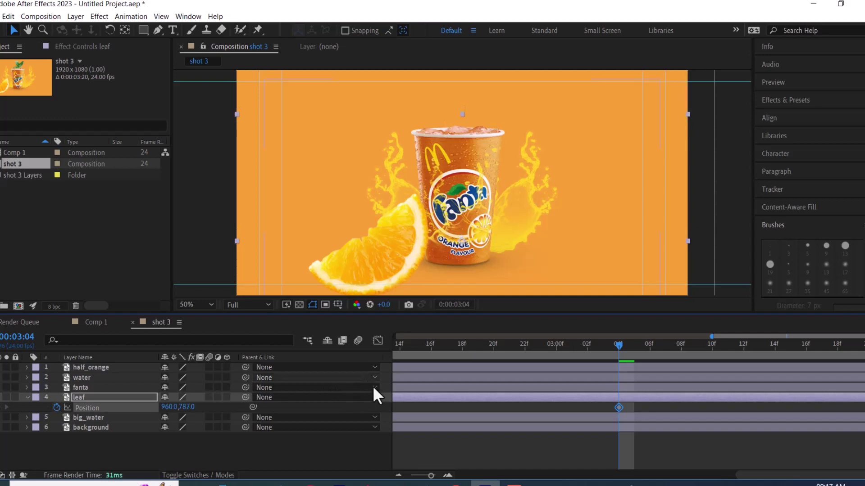
Step: After checking the notes, key the leaf's starting Position at 960, 284 above the cup at 1:07
{"action": "left_click", "coordinate": [426, 483]}
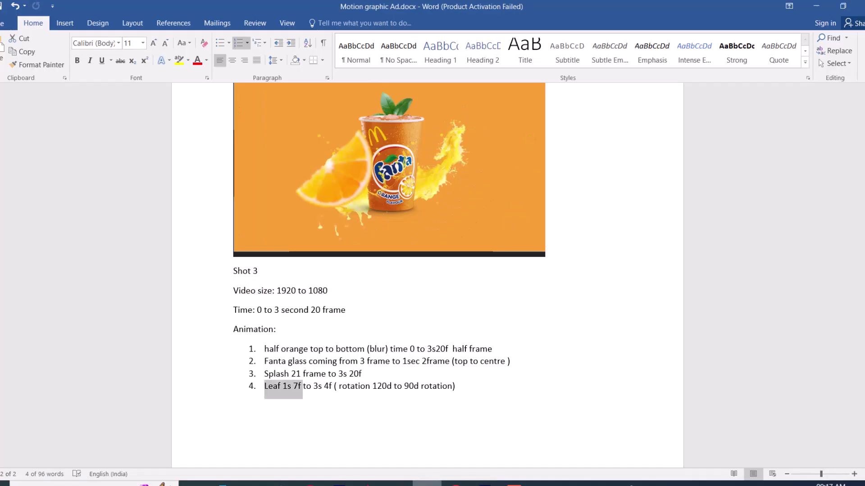
{"action": "left_click", "coordinate": [816, 5]}
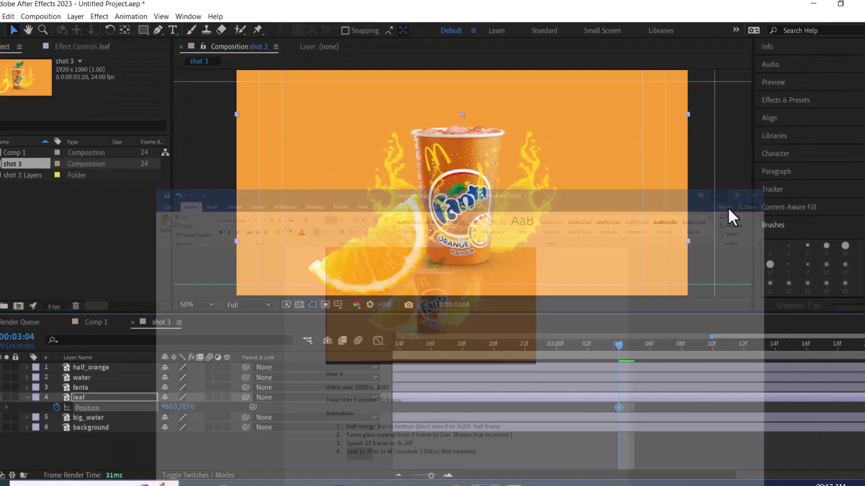
{"action": "left_click_drag", "start_coordinate": [430, 479], "coordinate": [420, 482]}
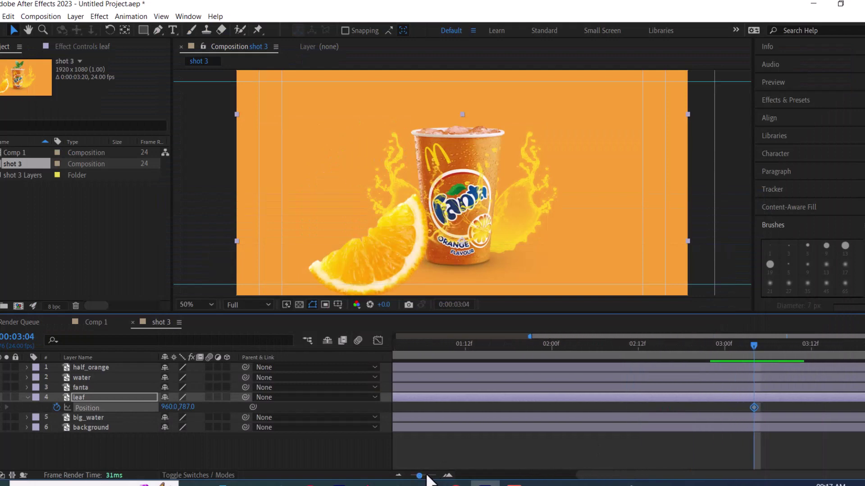
{"action": "mouse_move", "coordinate": [501, 349]}
{"action": "left_mouse_down"}
{"action": "mouse_move", "coordinate": [516, 349]}
{"action": "mouse_move", "coordinate": [431, 350]}
{"action": "left_mouse_up"}
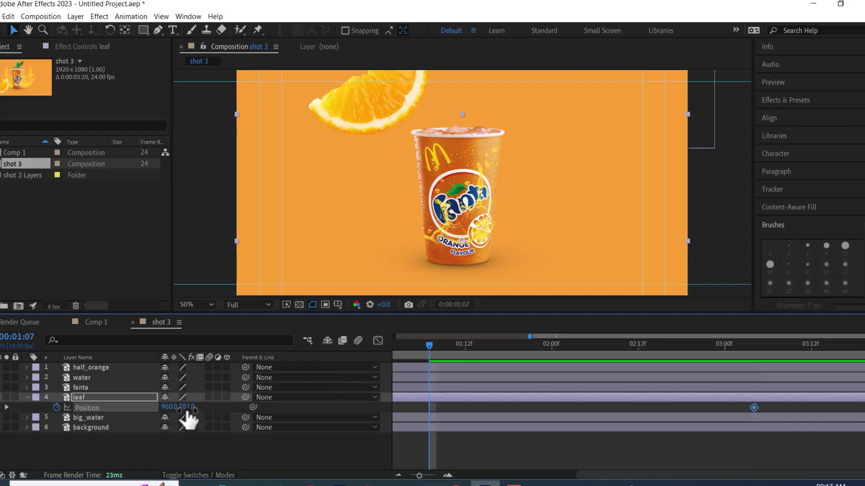
{"action": "left_click_drag", "start_coordinate": [187, 412], "coordinate": [339, 379]}
{"action": "mouse_move", "coordinate": [77, 421]}
{"action": "left_mouse_down"}
{"action": "mouse_move", "coordinate": [180, 409]}
{"action": "mouse_move", "coordinate": [88, 425]}
{"action": "left_mouse_up"}
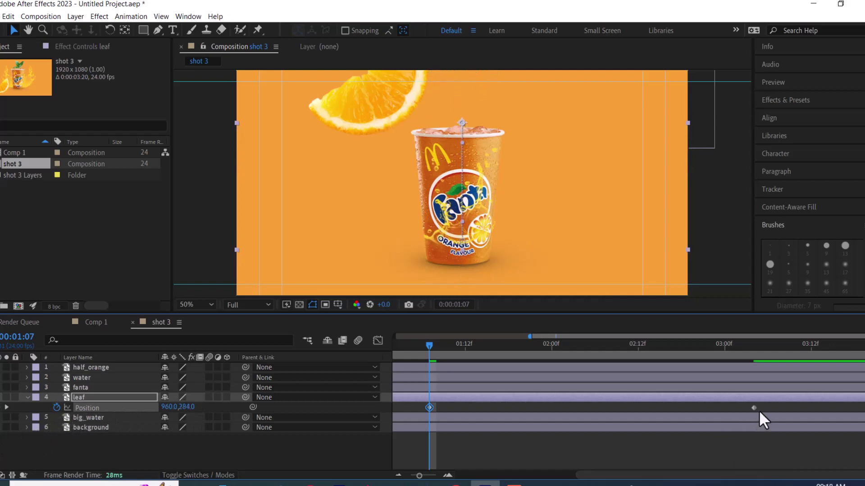
{"action": "left_click_drag", "start_coordinate": [761, 411], "coordinate": [412, 403]}
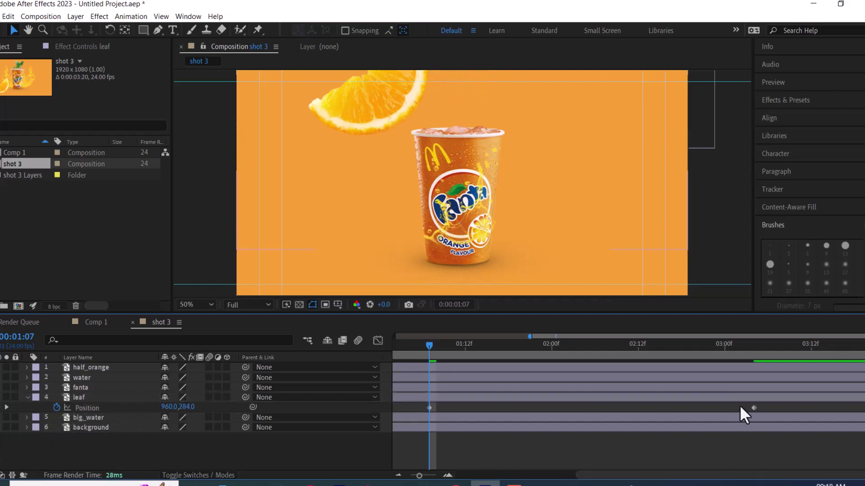
Step: Apply Easy Ease to both leaf Position keyframes
{"action": "right_click", "coordinate": [430, 407]}
{"action": "mouse_move", "coordinate": [535, 400]}
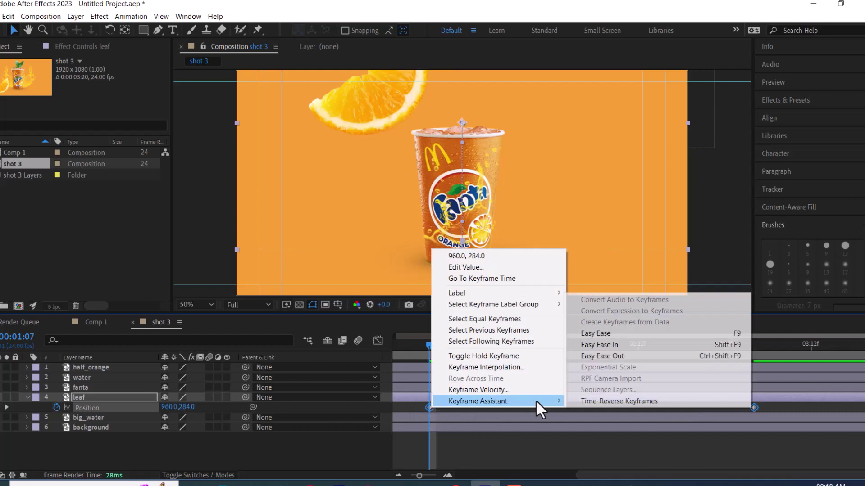
{"action": "left_click", "coordinate": [636, 333]}
Step: Preview and scrub the shot to check the leaf's drop and the cup's entrance
{"action": "key", "text": "space"}
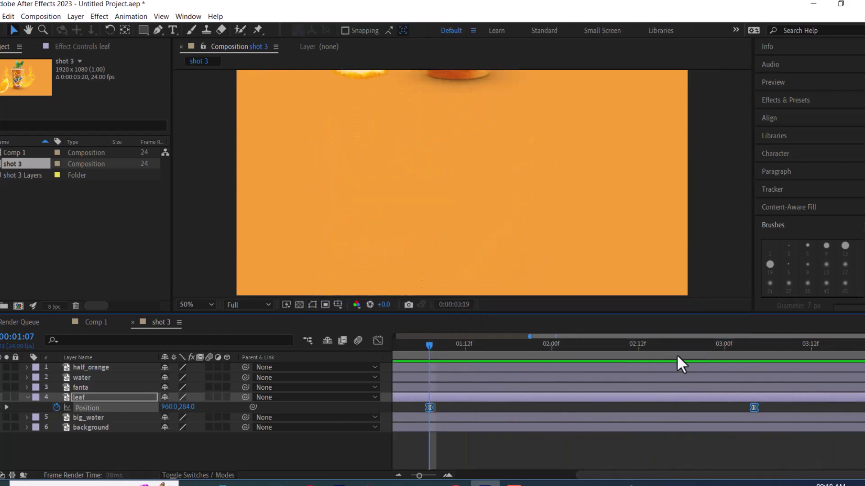
{"action": "key", "text": "space"}
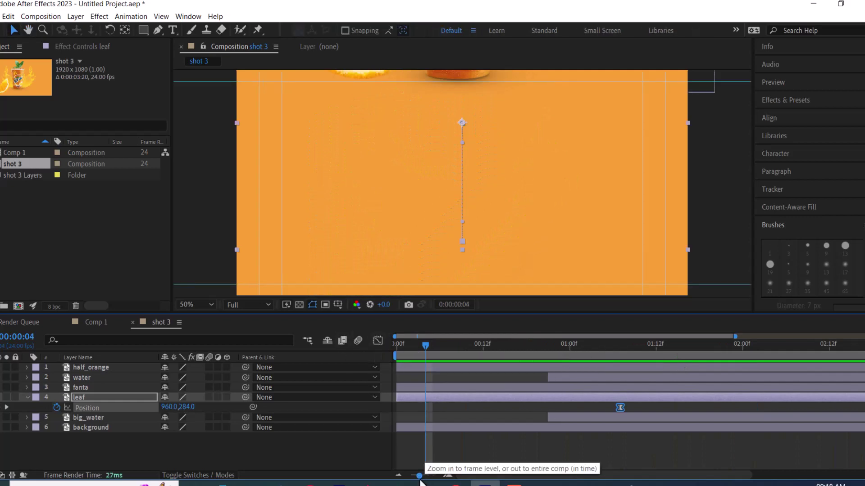
{"action": "left_click_drag", "start_coordinate": [419, 476], "coordinate": [410, 475]}
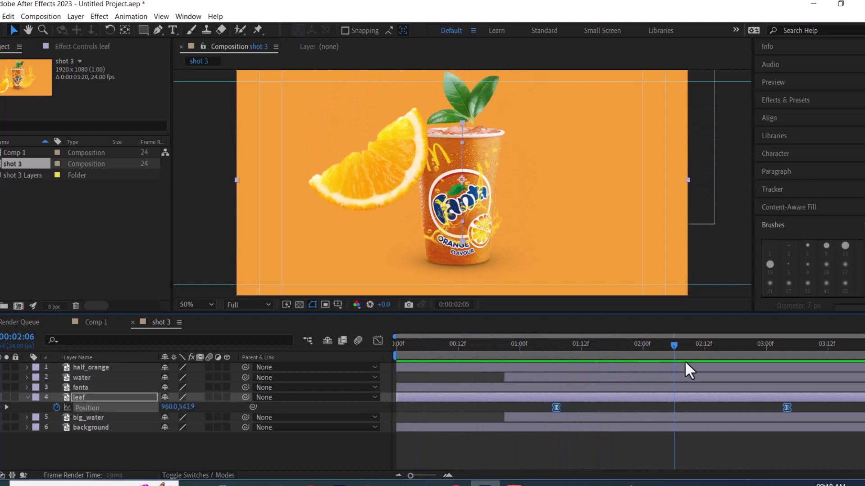
{"action": "mouse_move", "coordinate": [644, 361]}
{"action": "left_mouse_down"}
{"action": "mouse_move", "coordinate": [772, 360]}
{"action": "mouse_move", "coordinate": [406, 359]}
{"action": "left_mouse_up"}
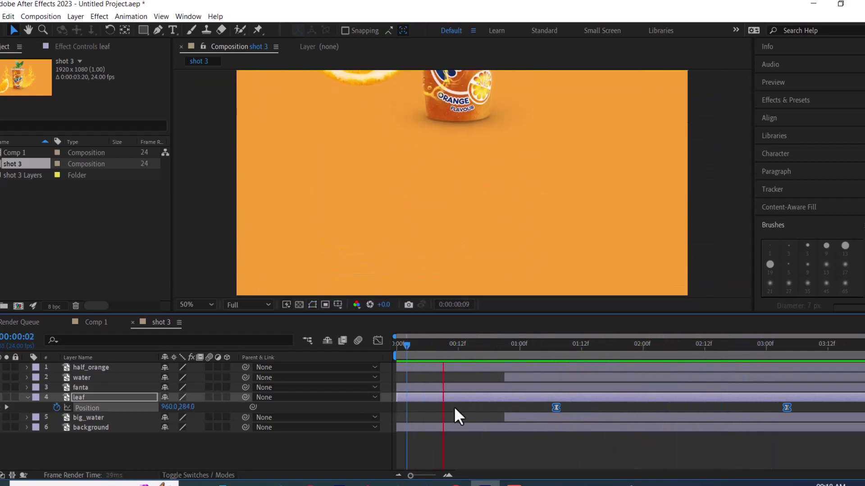
{"action": "key", "text": "space"}
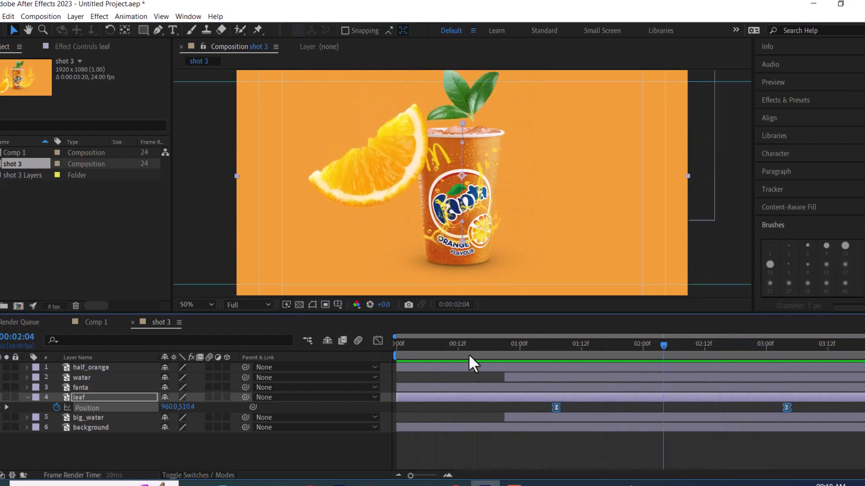
{"action": "left_click", "coordinate": [424, 345]}
{"action": "key", "text": "space"}
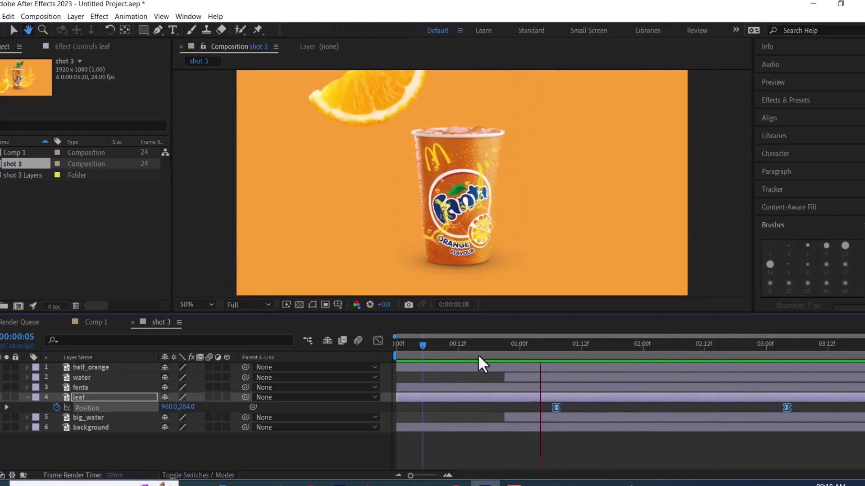
{"action": "mouse_move", "coordinate": [507, 345]}
{"action": "left_mouse_down"}
{"action": "mouse_move", "coordinate": [512, 359]}
{"action": "mouse_move", "coordinate": [503, 358]}
{"action": "left_mouse_up"}
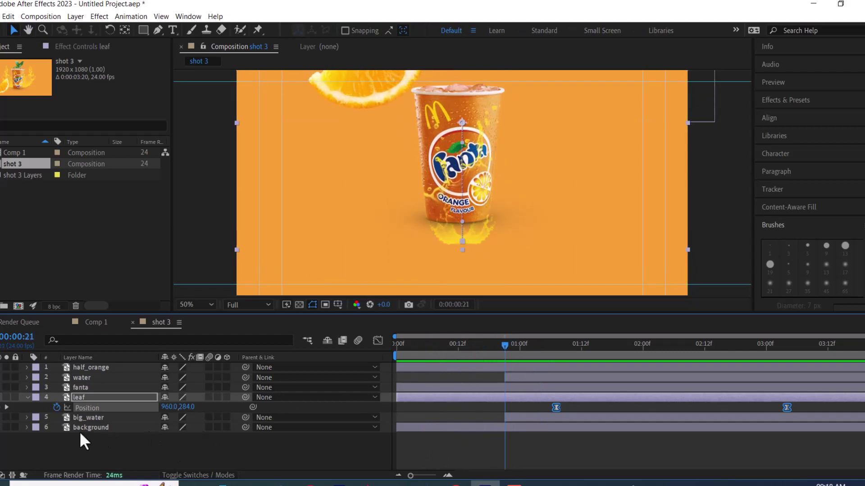
Step: Set the playhead to 1:01 and trim big_water and water to start there
{"action": "left_click", "coordinate": [90, 417]}
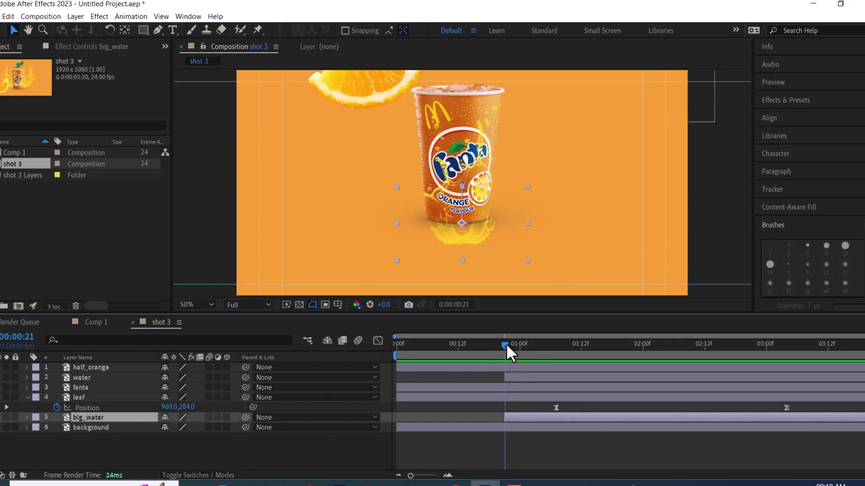
{"action": "left_click_drag", "start_coordinate": [506, 344], "coordinate": [521, 345]}
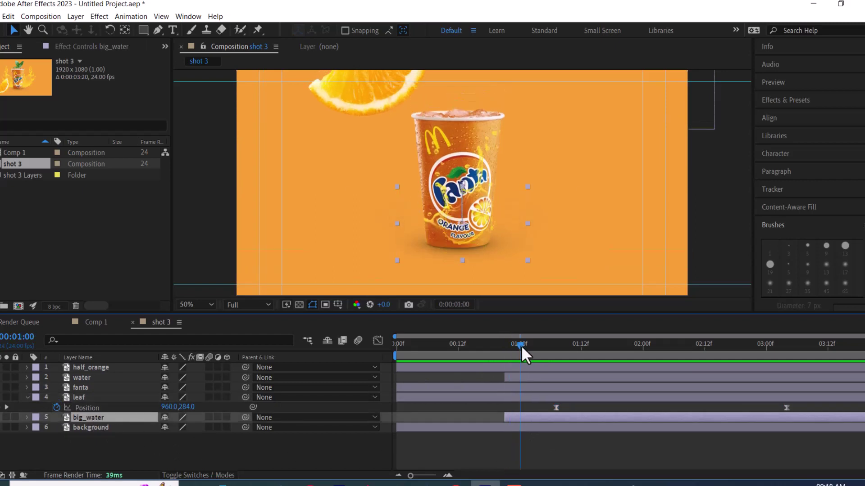
{"action": "left_click_drag", "start_coordinate": [523, 347], "coordinate": [527, 347]}
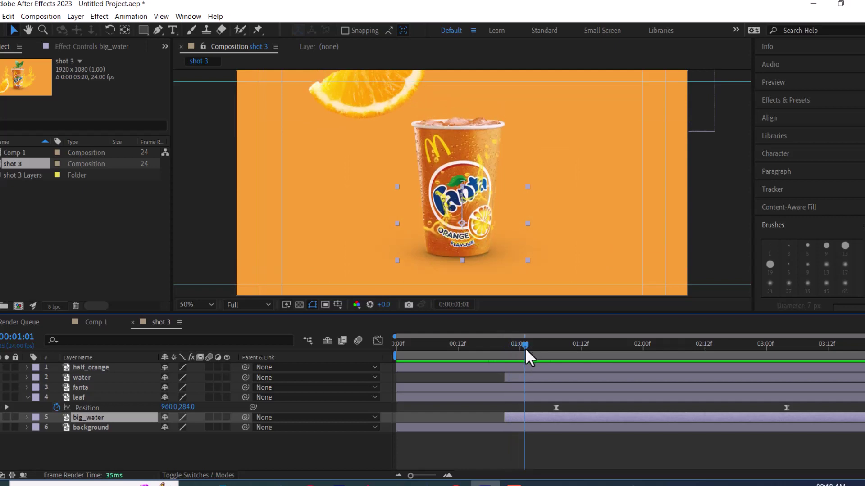
{"action": "left_click_drag", "start_coordinate": [505, 417], "coordinate": [524, 417]}
{"action": "left_click_drag", "start_coordinate": [507, 377], "coordinate": [525, 378]}
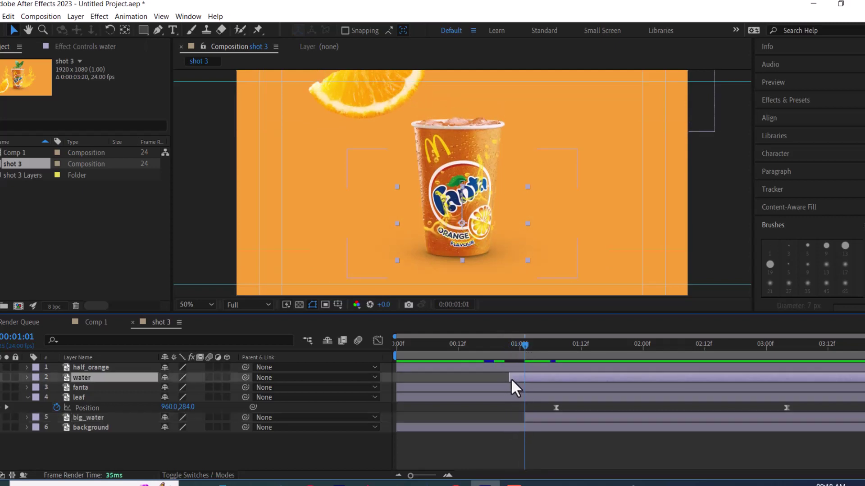
Step: Scrub through the shot to check when the splashes now appear
{"action": "mouse_move", "coordinate": [525, 343]}
{"action": "left_mouse_down"}
{"action": "mouse_move", "coordinate": [607, 353]}
{"action": "mouse_move", "coordinate": [862, 352]}
{"action": "left_mouse_up"}
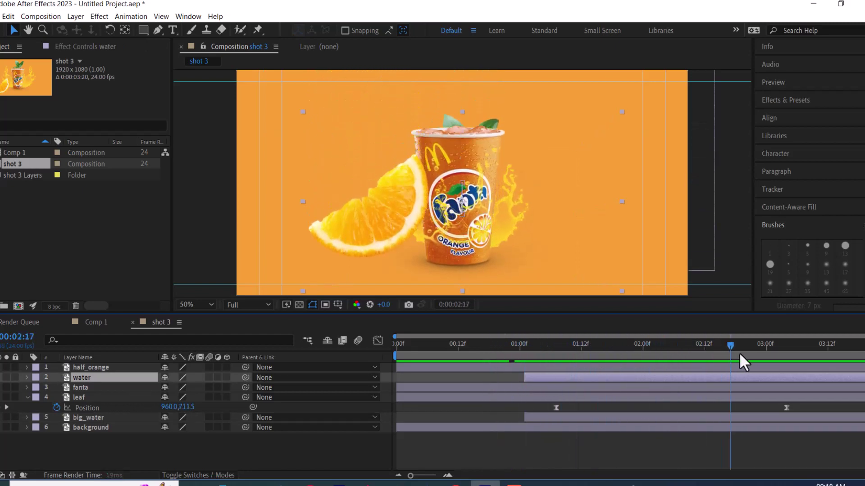
{"action": "left_click_drag", "start_coordinate": [781, 356], "coordinate": [414, 356]}
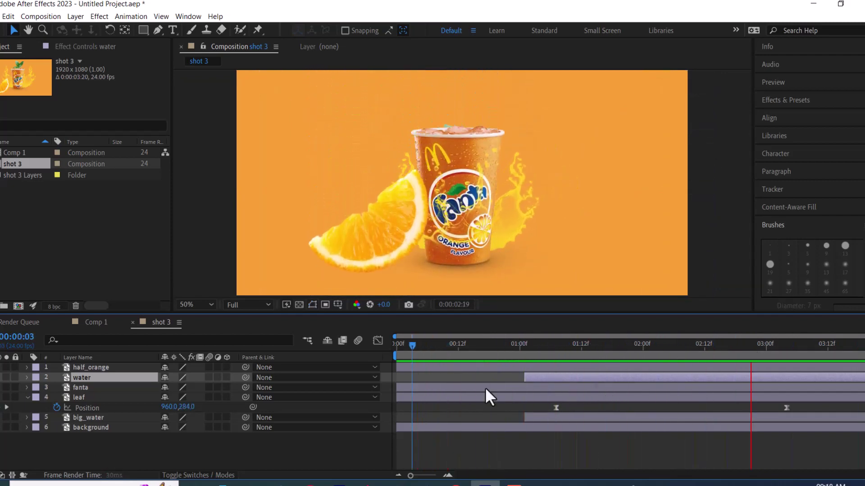
{"action": "key", "text": "space"}
{"action": "key", "text": "ctrl+Up"}
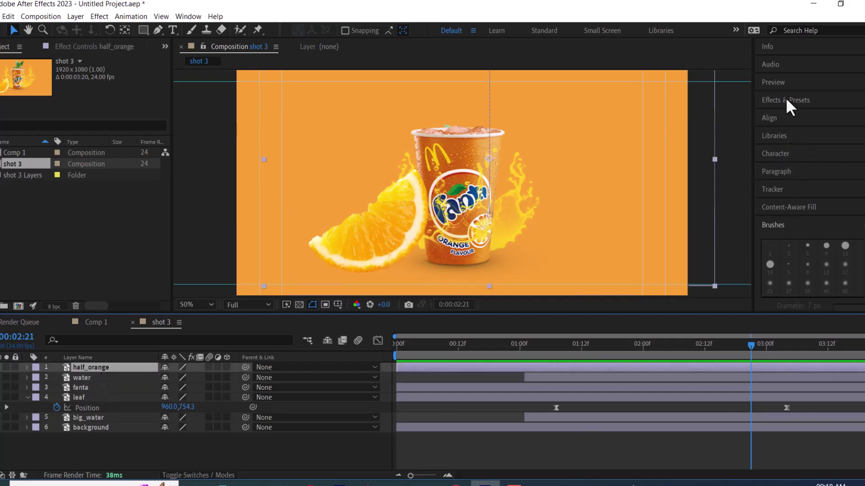
Step: Turn on motion blur for all six layers, switch it off for background, and preview
{"action": "left_click", "coordinate": [789, 103]}
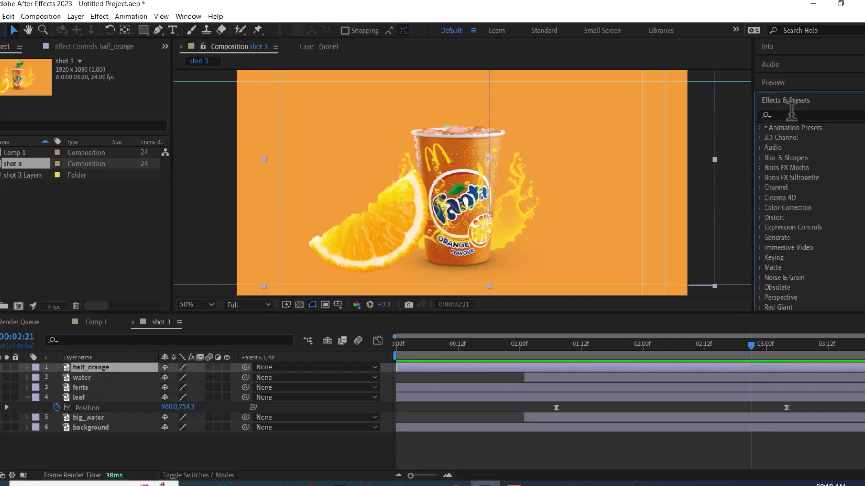
{"action": "left_click", "coordinate": [190, 451]}
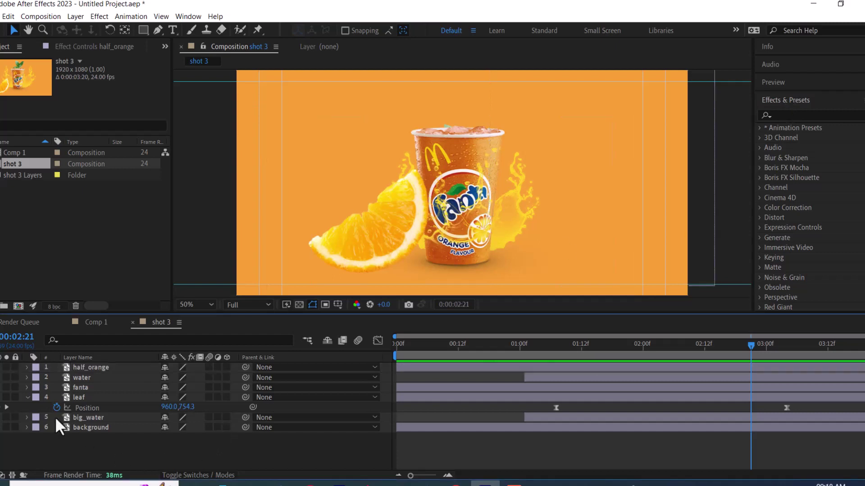
{"action": "left_click", "coordinate": [27, 397]}
{"action": "left_click_drag", "start_coordinate": [125, 452], "coordinate": [77, 355]}
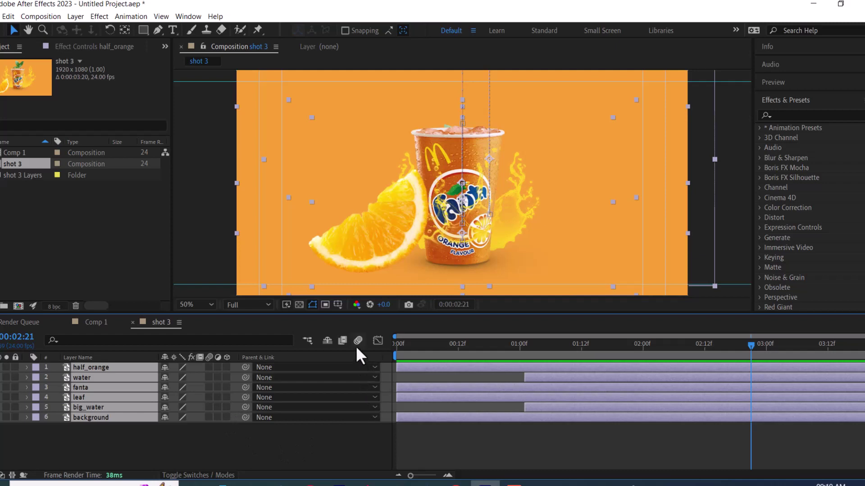
{"action": "key", "text": "space"}
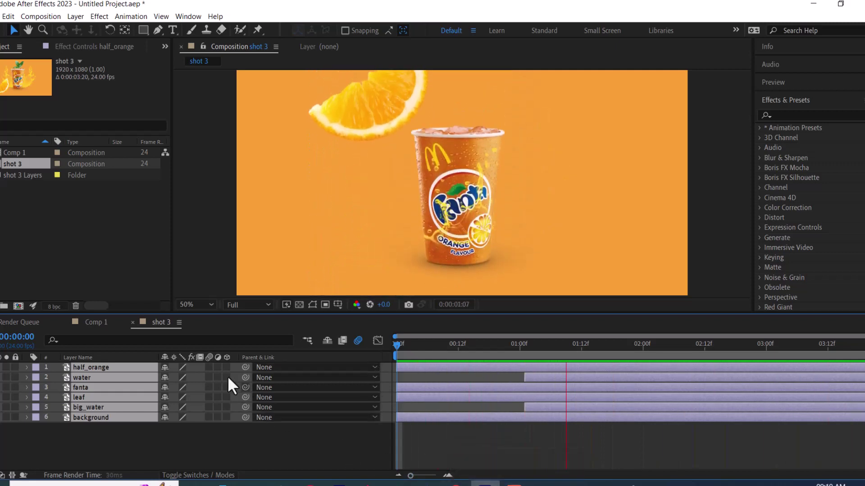
{"action": "left_click", "coordinate": [209, 365]}
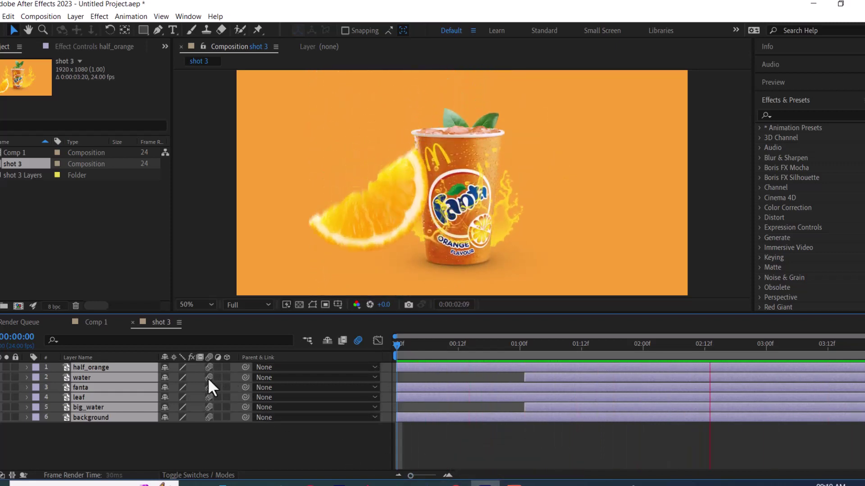
{"action": "left_click", "coordinate": [229, 445]}
{"action": "left_click", "coordinate": [209, 418]}
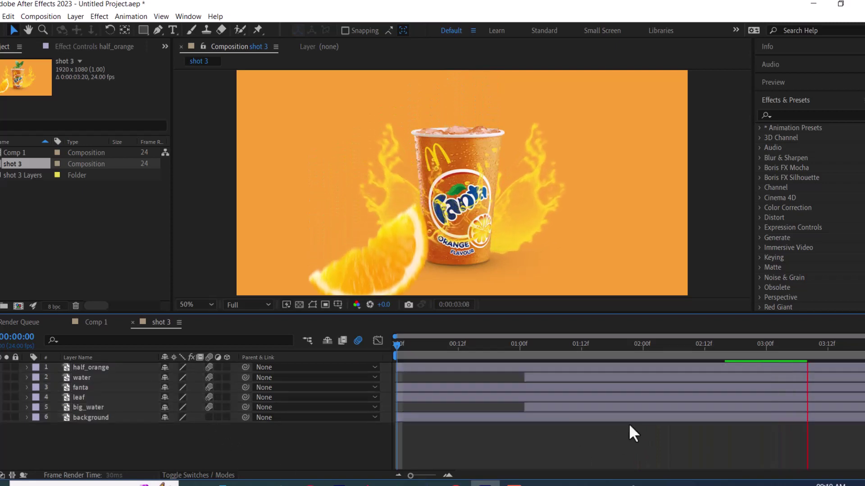
{"action": "left_click", "coordinate": [417, 345]}
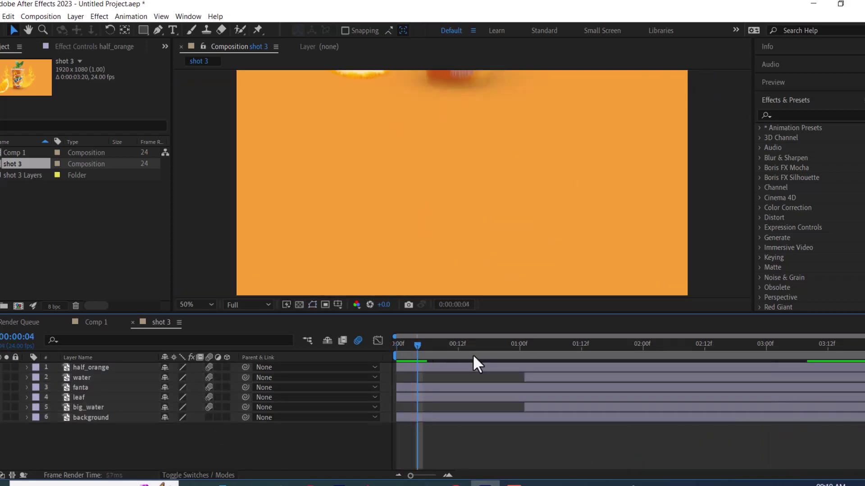
{"action": "key", "text": "space"}
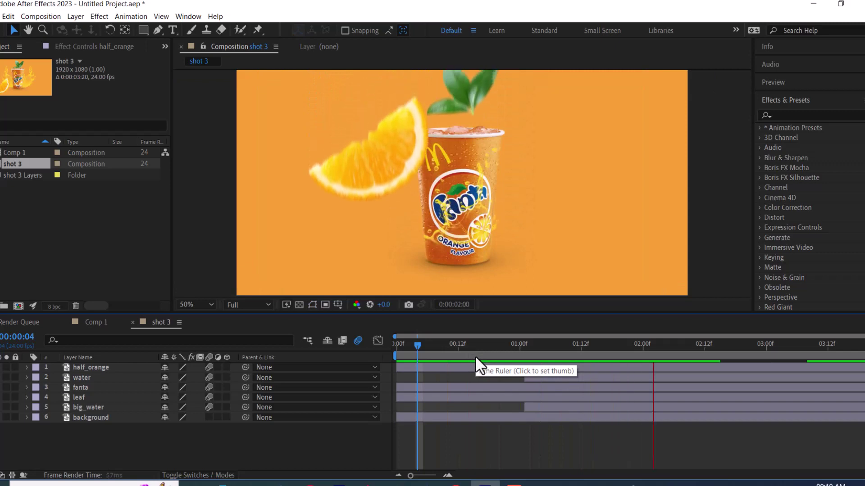